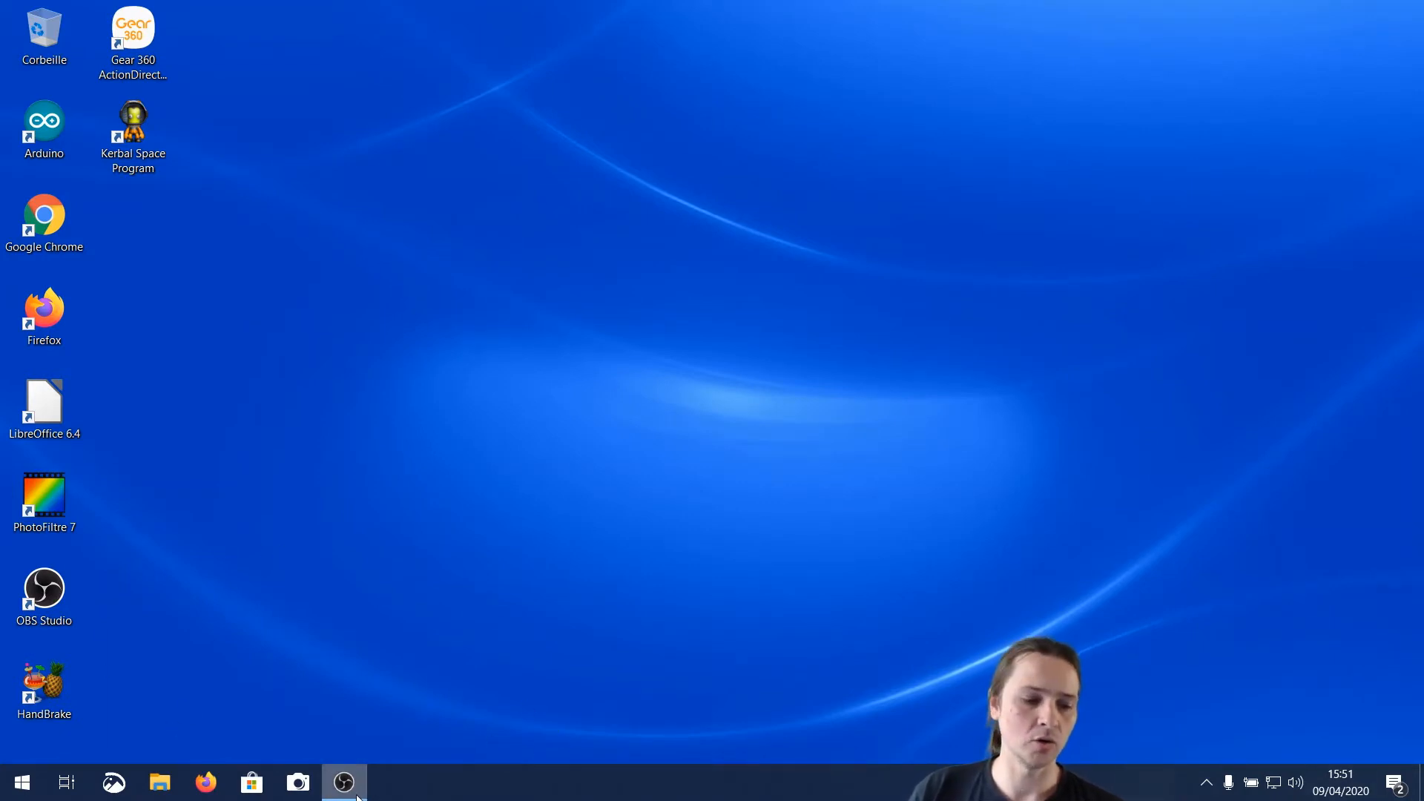
Open File Explorer and view the contents of the KINGSTON (D:) drive
mouse_move(355, 793)
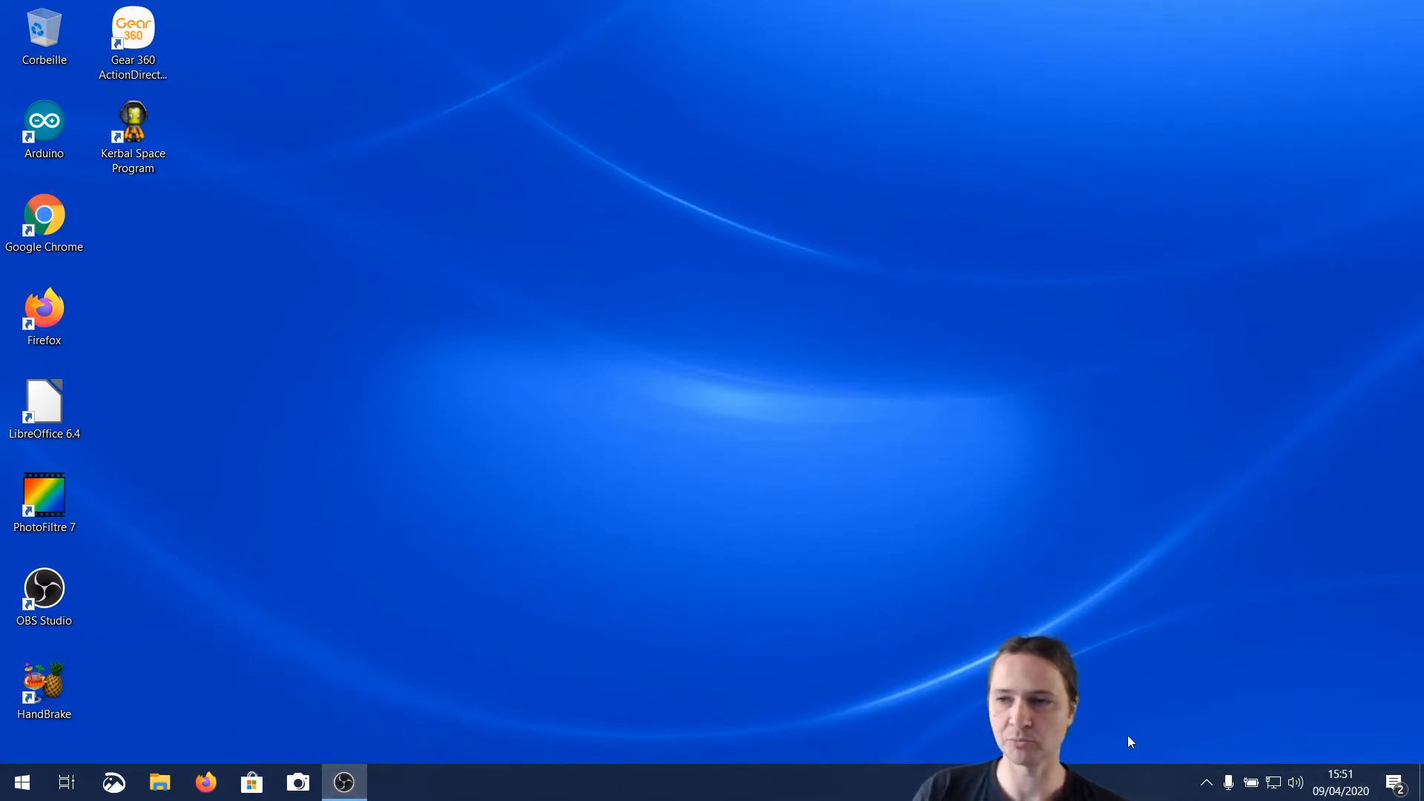
click(165, 782)
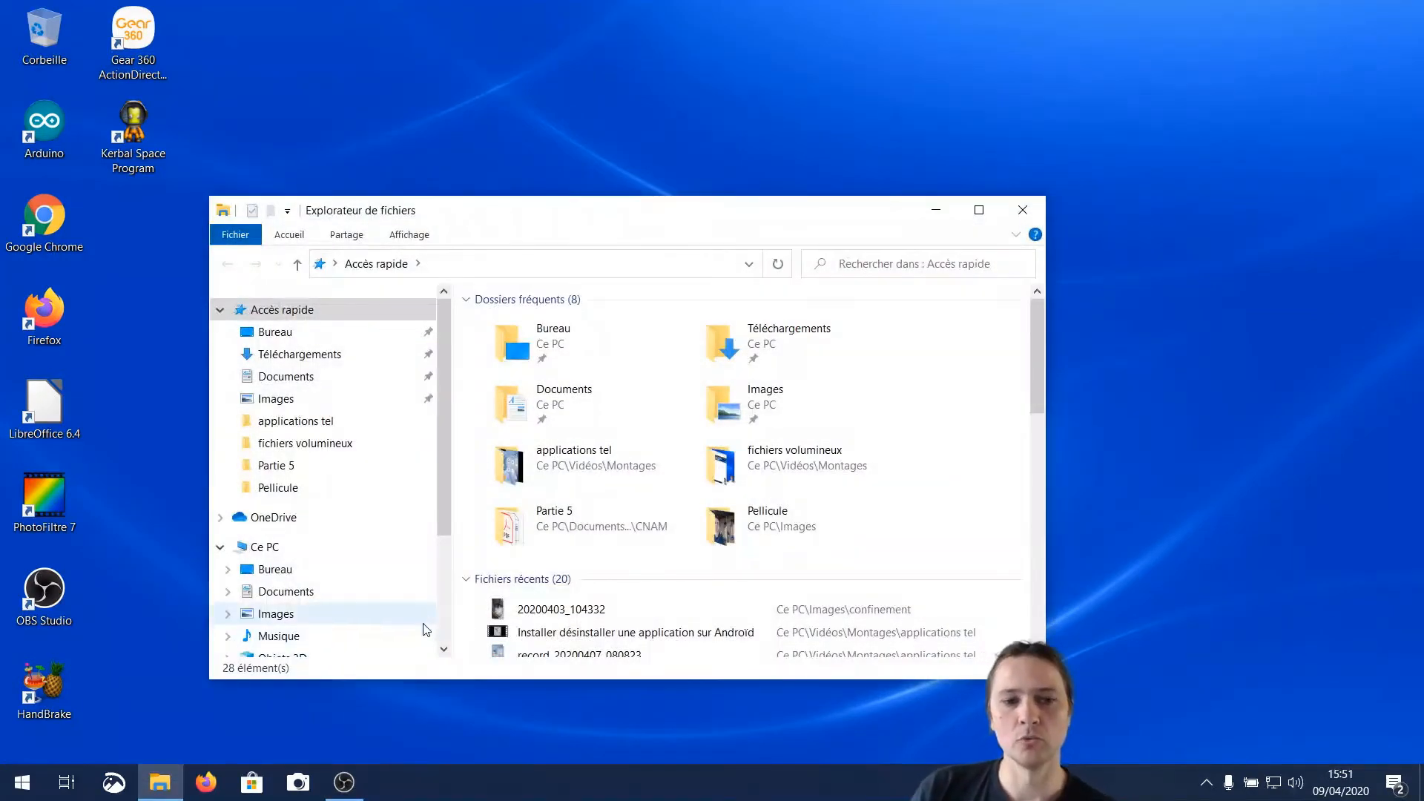
scroll(422, 444, down, 2)
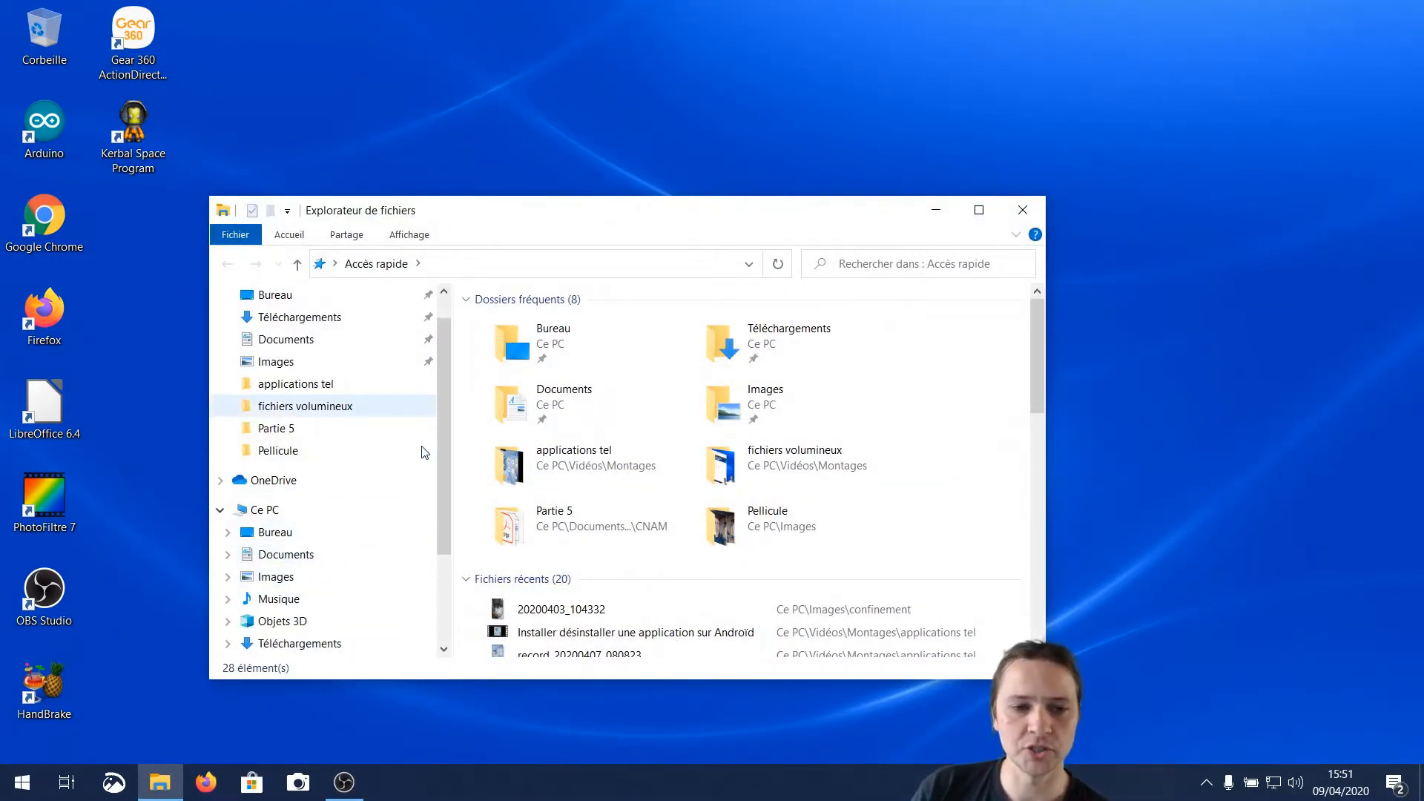
click(297, 621)
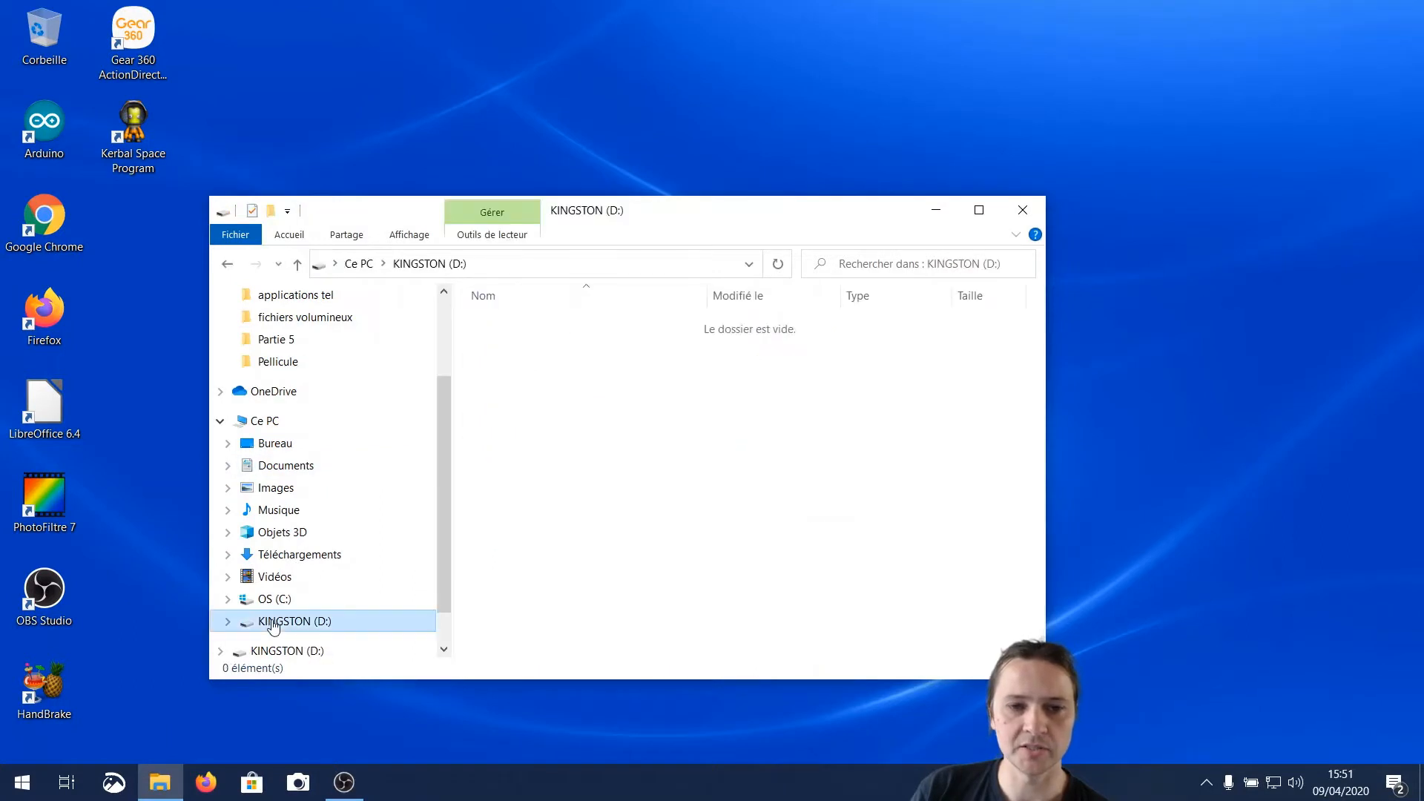
scroll(375, 536, up, 1)
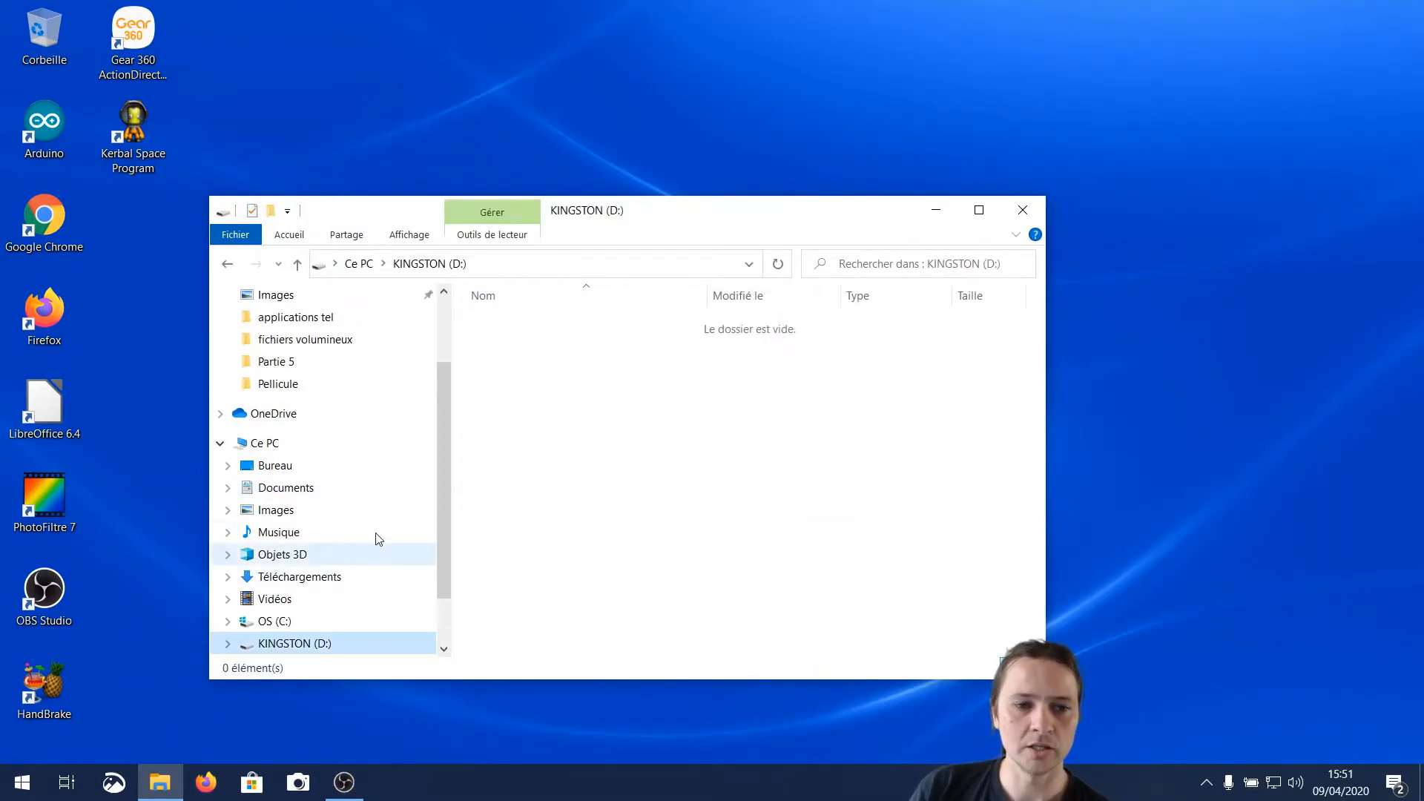
Copy the PC's Images folder onto the KINGSTON (D:) drive and close the File Explorer window
click(268, 512)
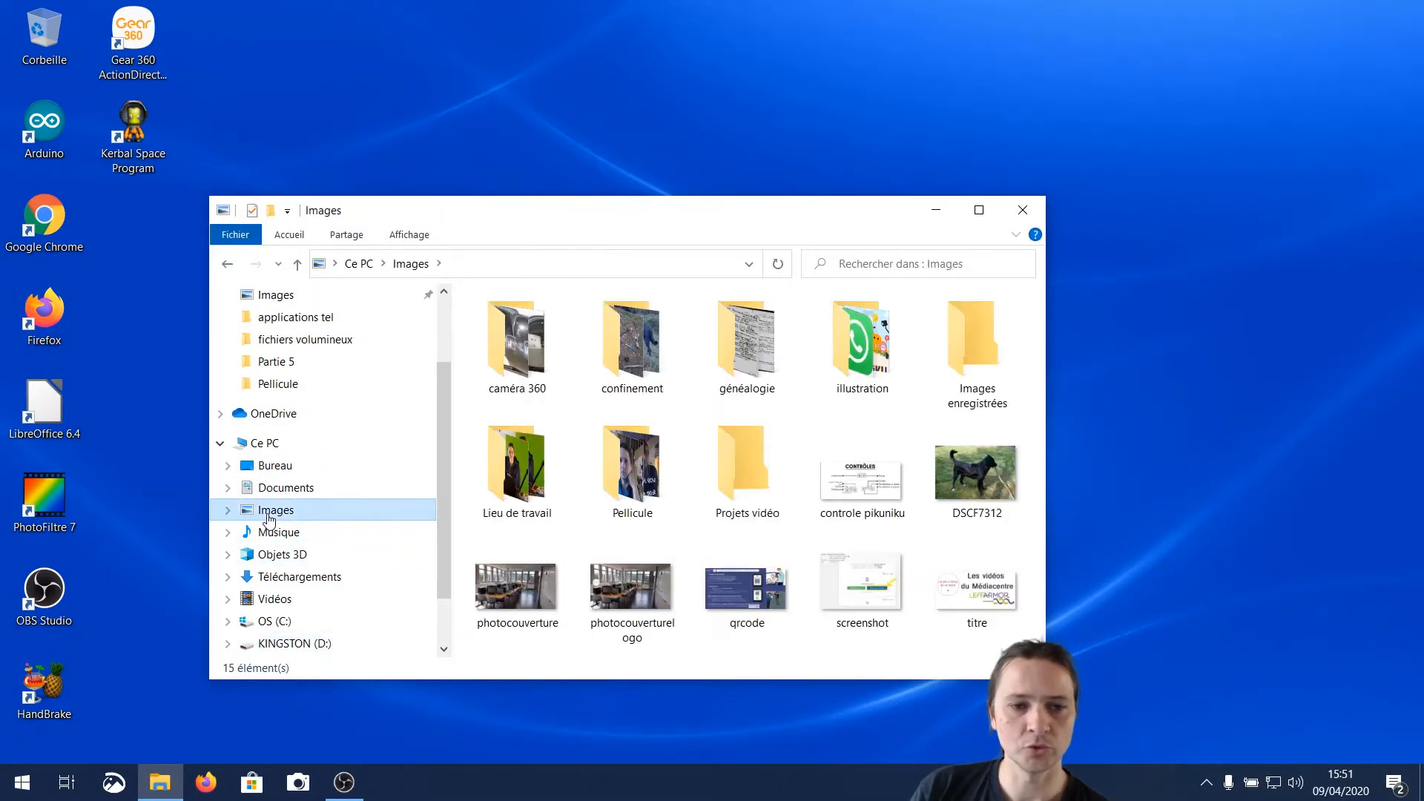
right_click(274, 511)
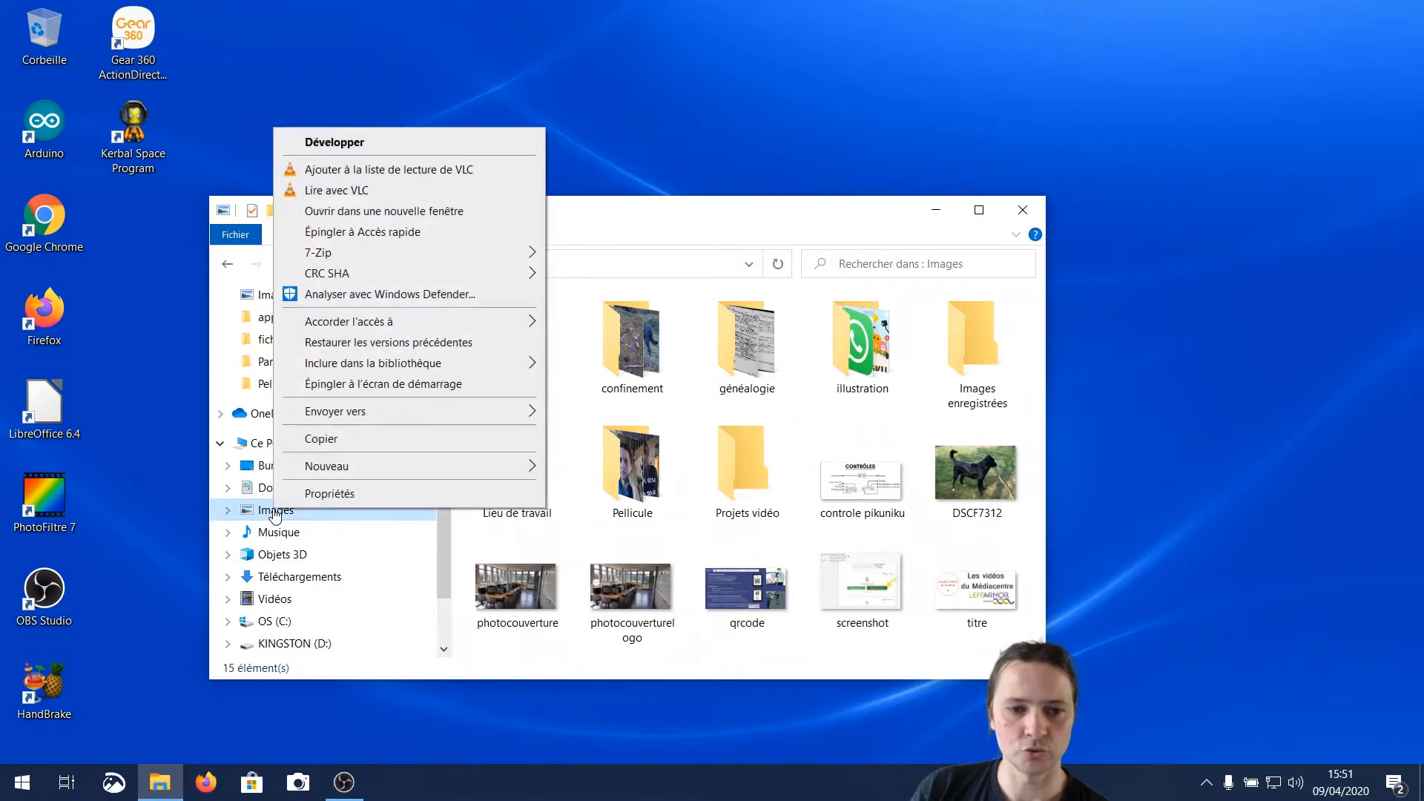
click(324, 440)
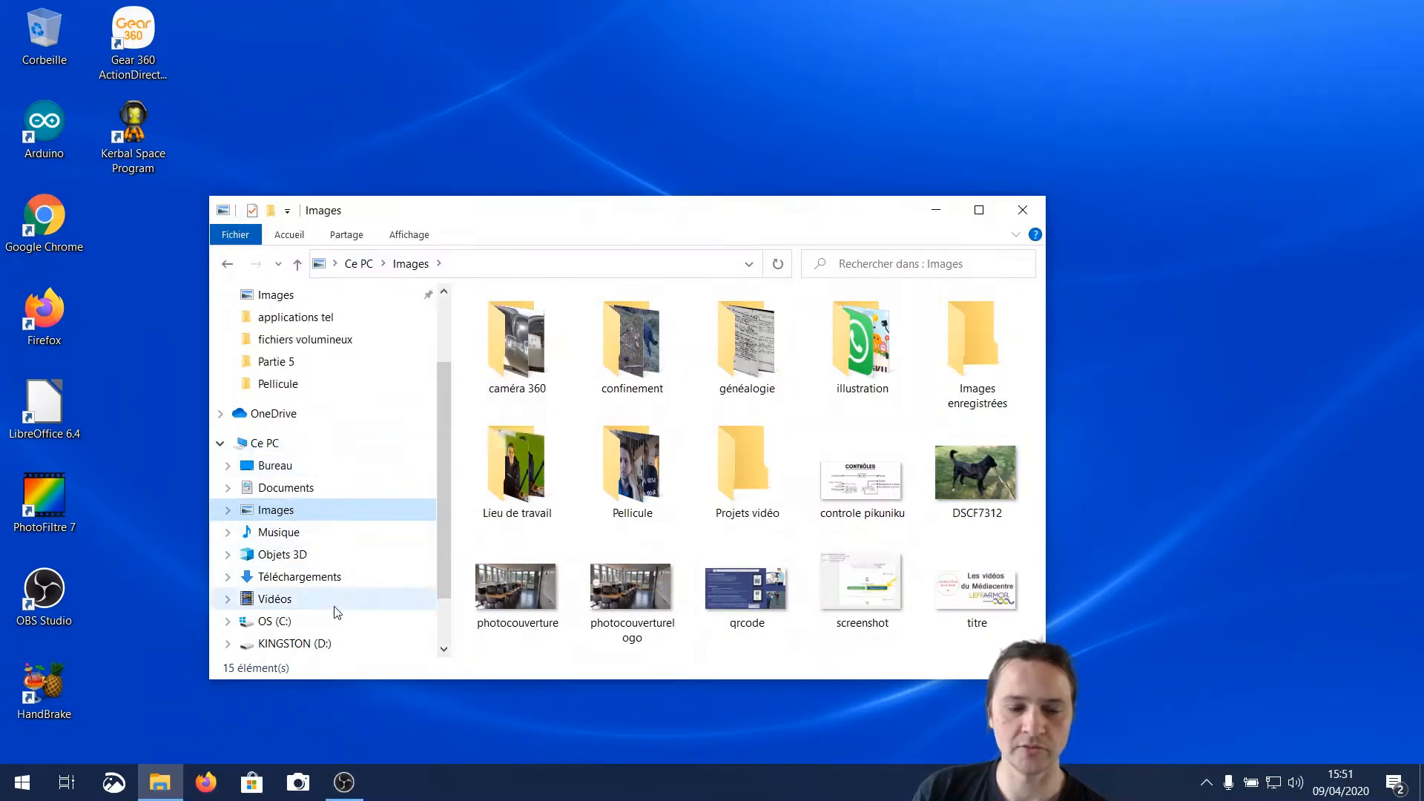
click(304, 645)
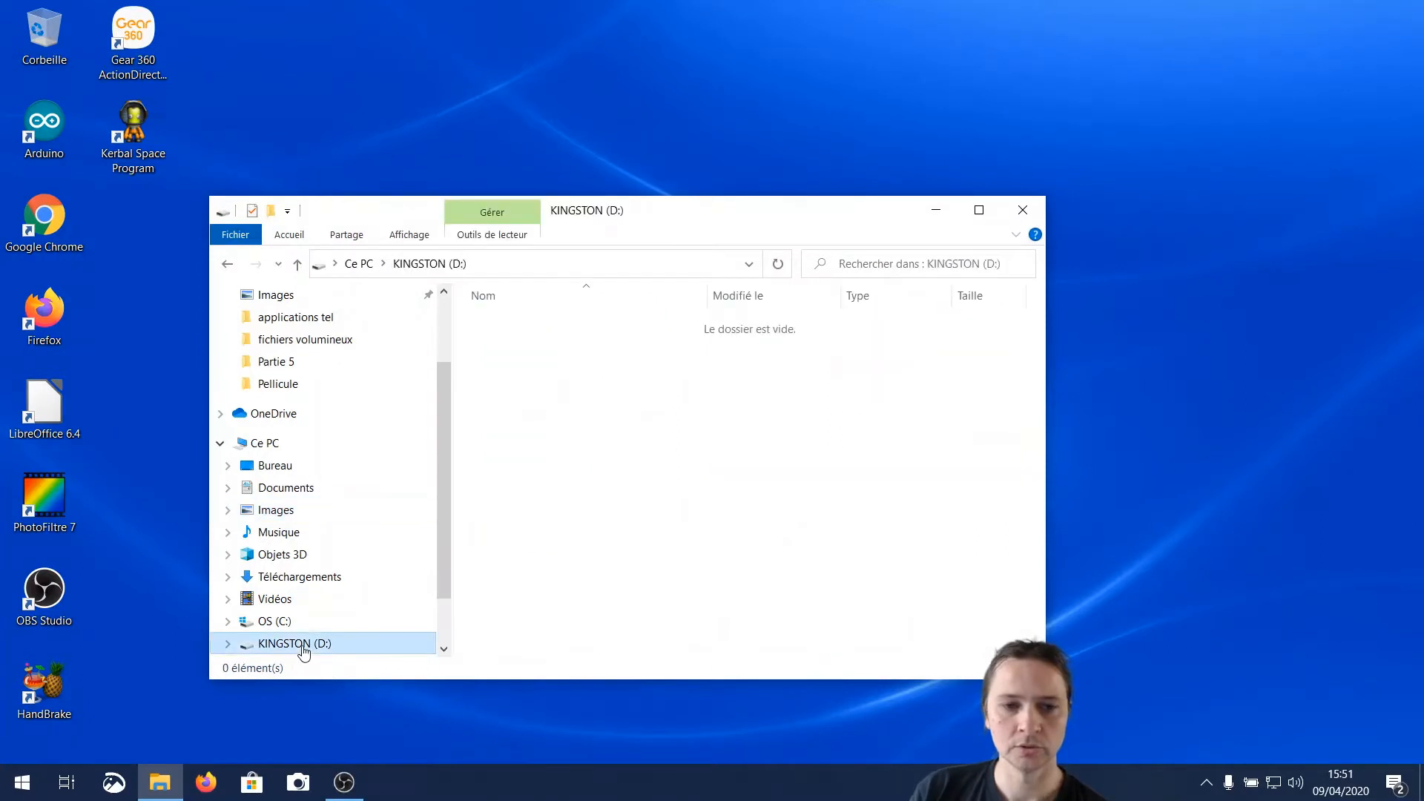
right_click(586, 404)
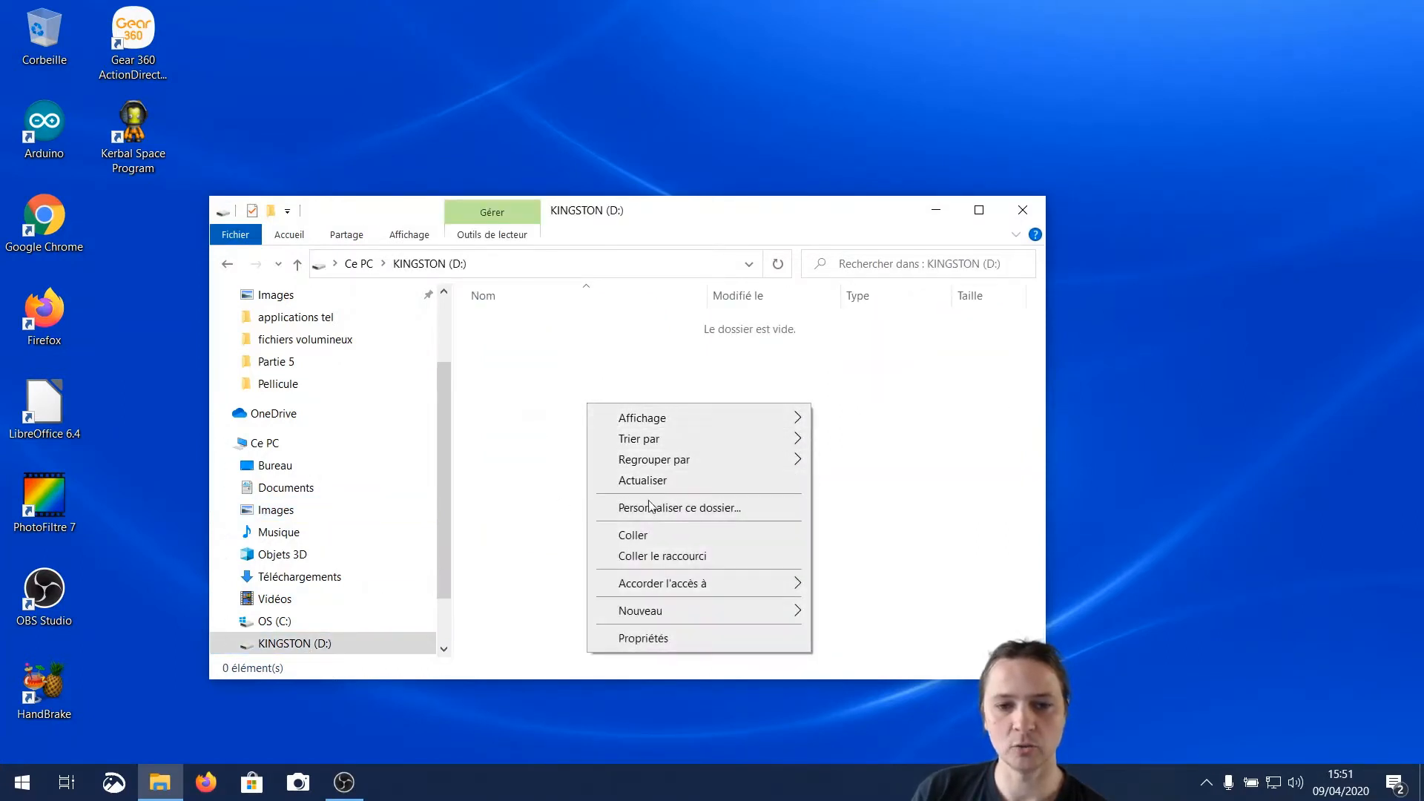
click(654, 536)
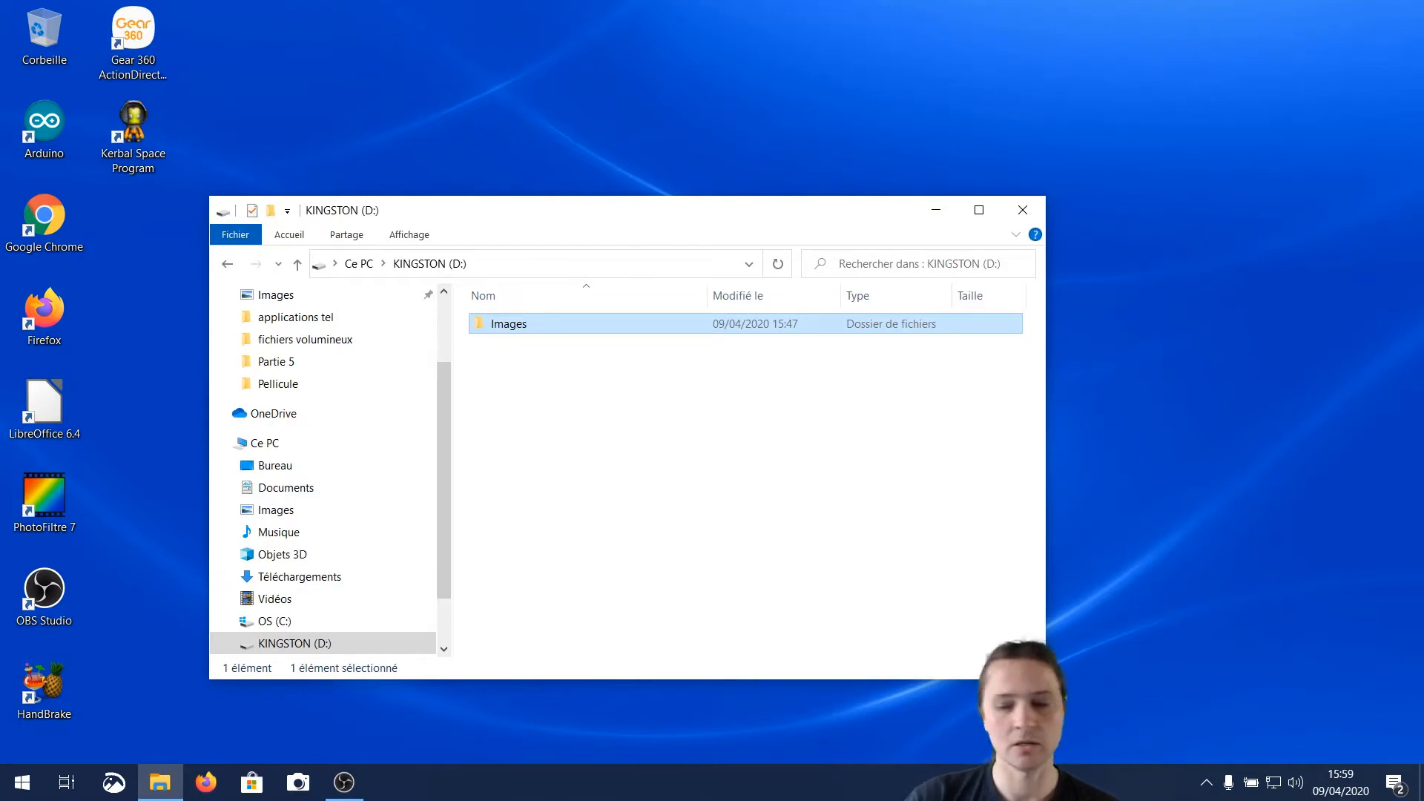
click(1022, 210)
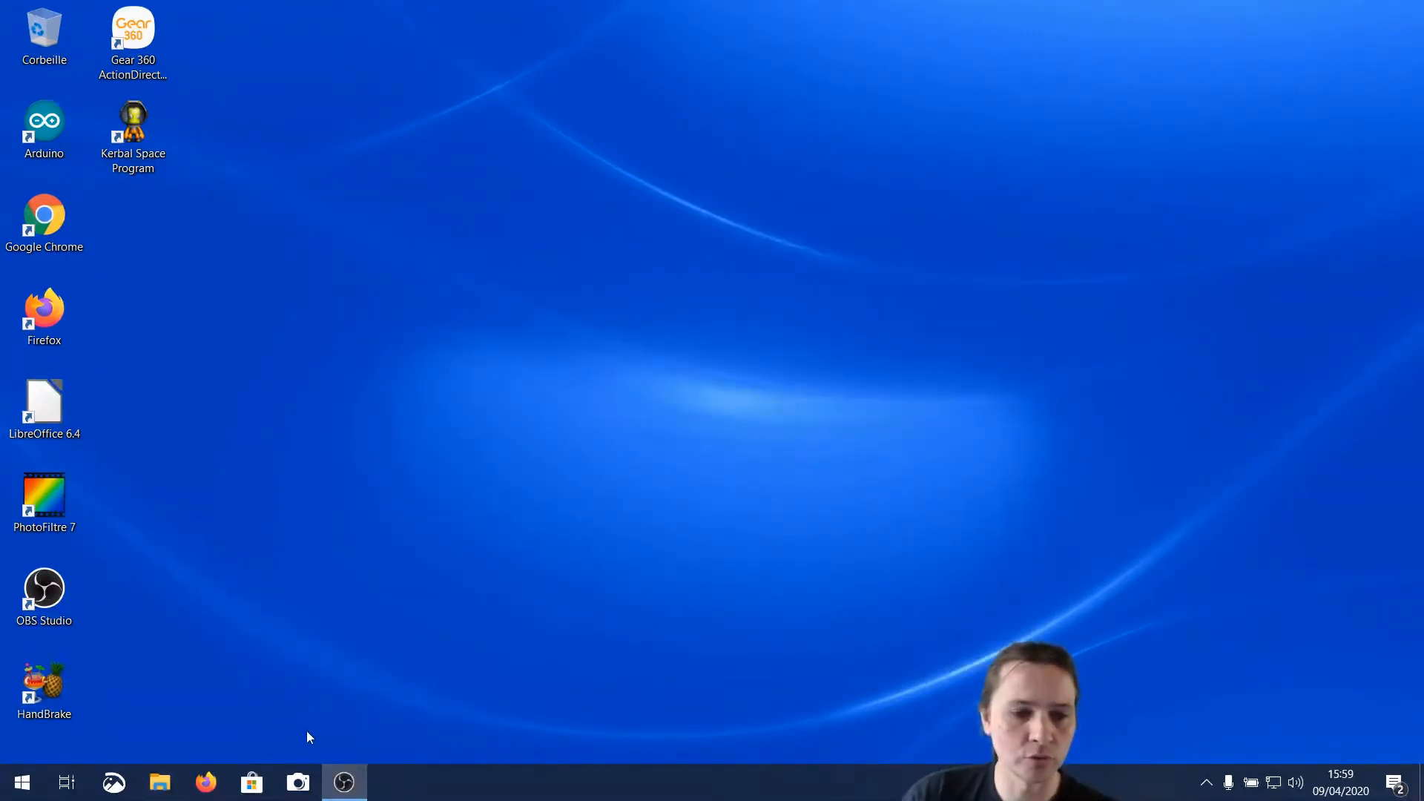
Switch to the Camera app, take one webcam photo and close the app
click(290, 787)
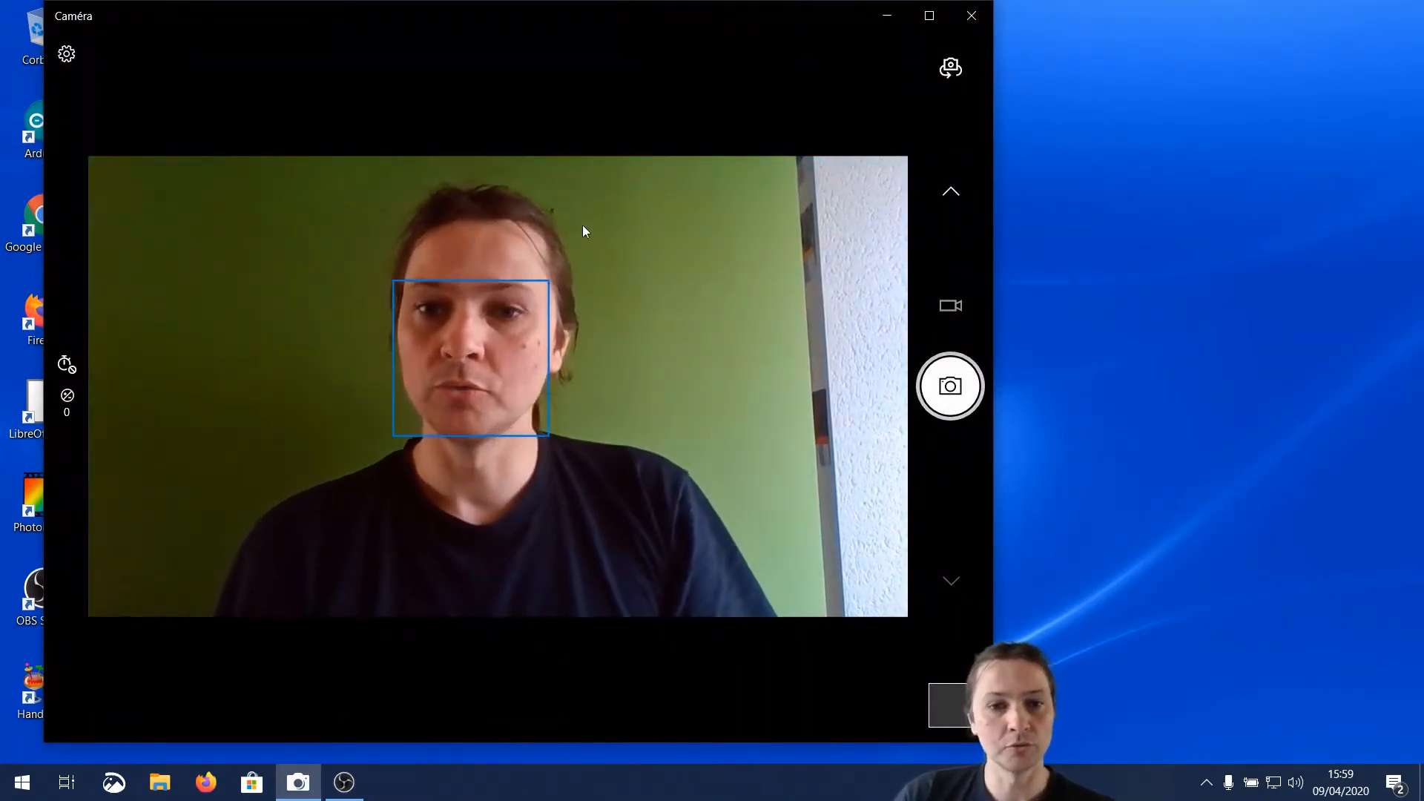
click(950, 387)
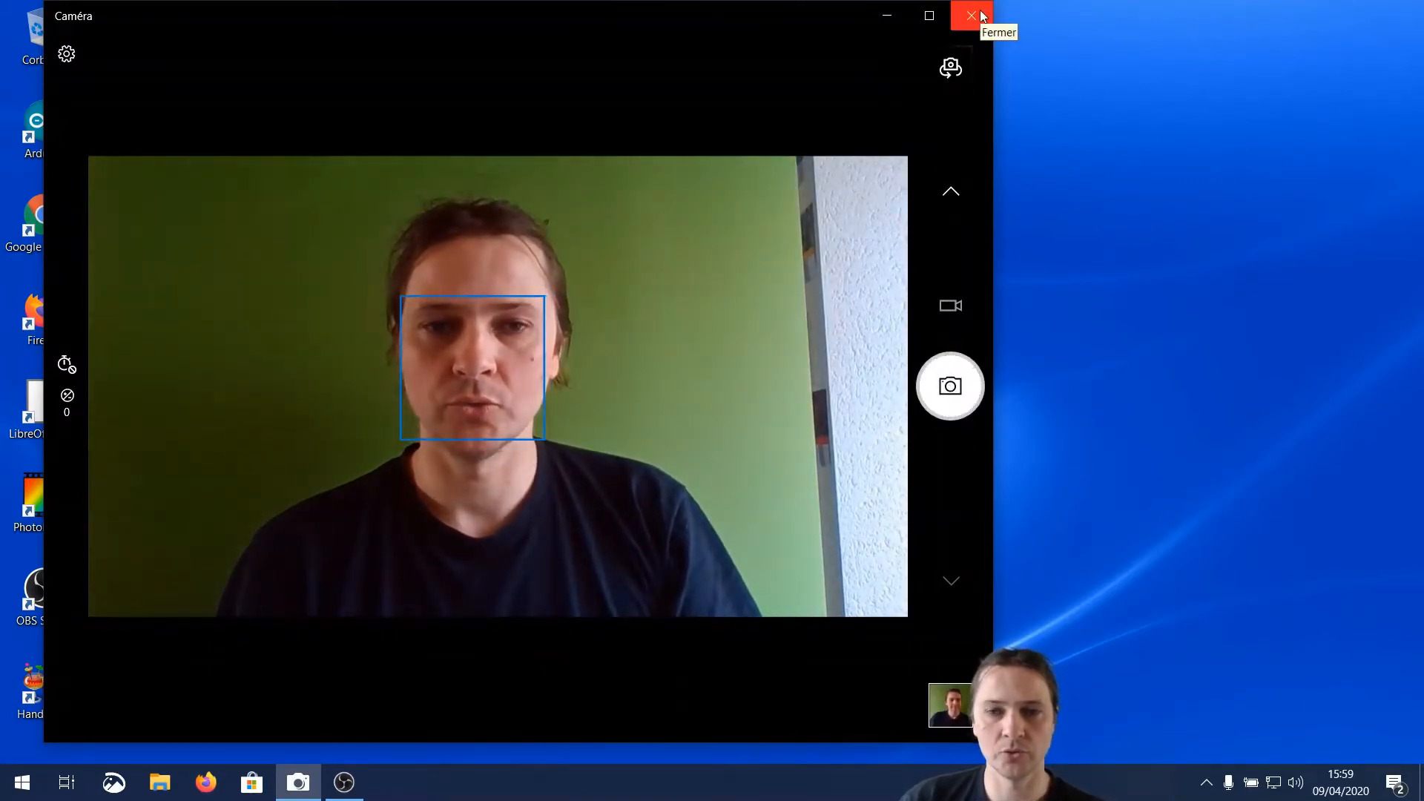
click(982, 15)
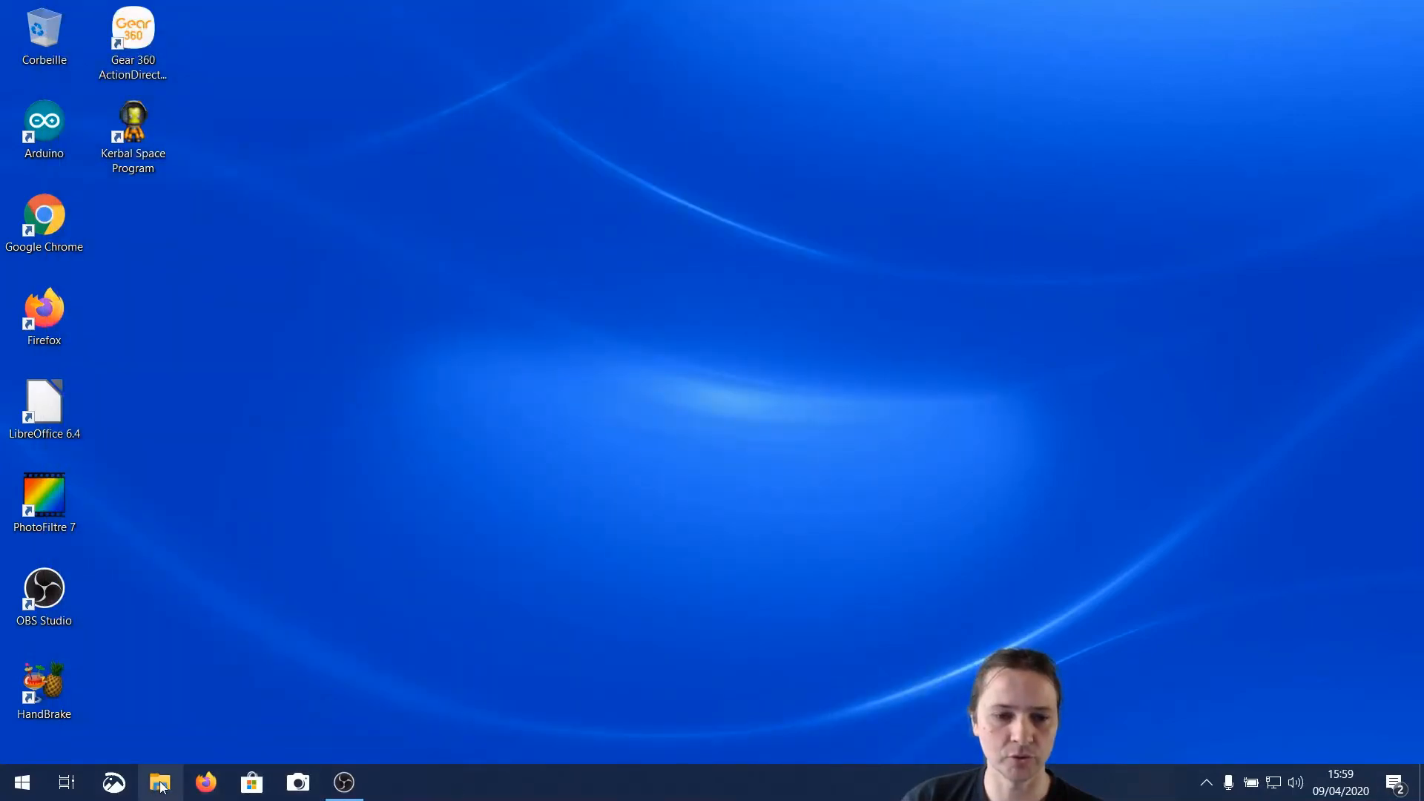
In File Explorer, look for the new webcam photo in the Pellicule subfolder of the PC's Images folder
click(160, 783)
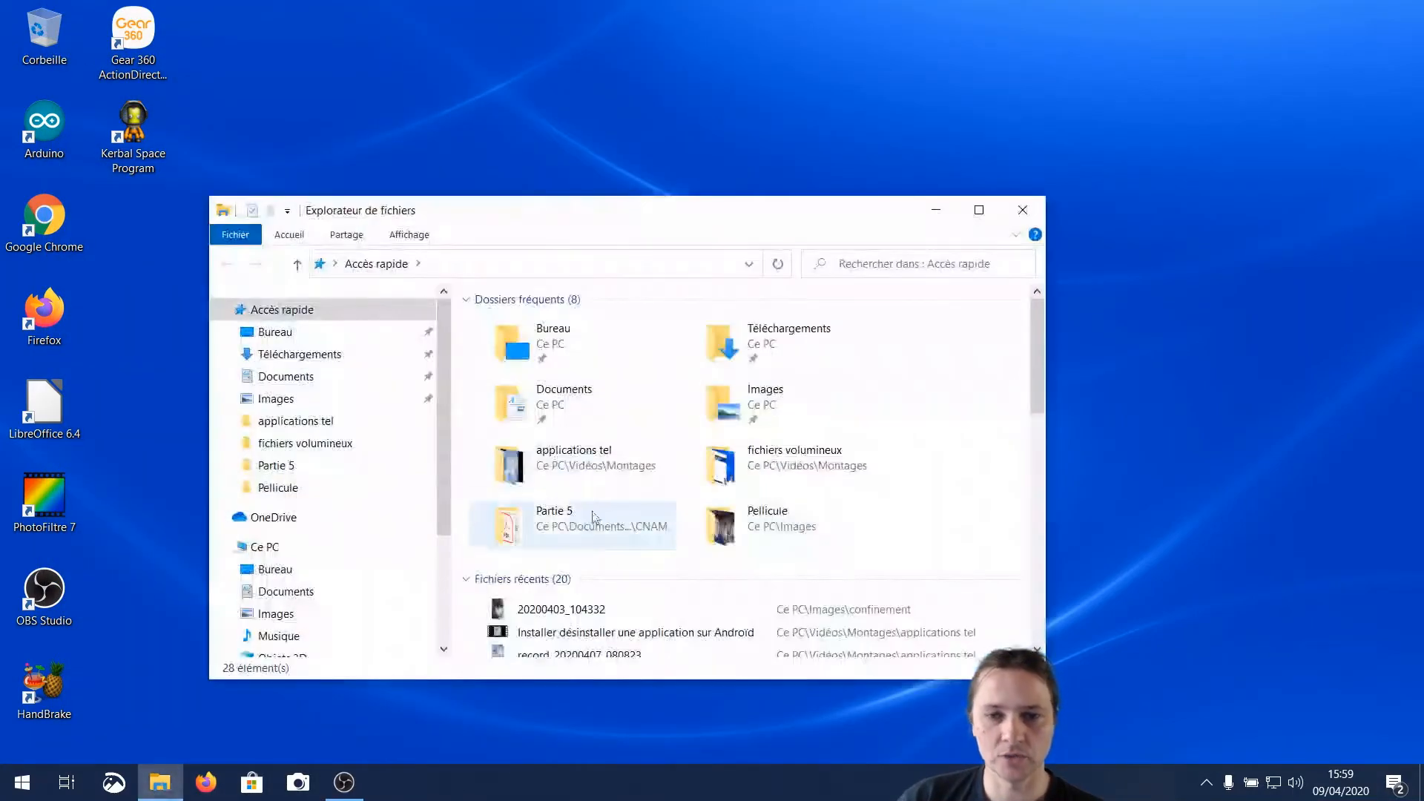
click(281, 613)
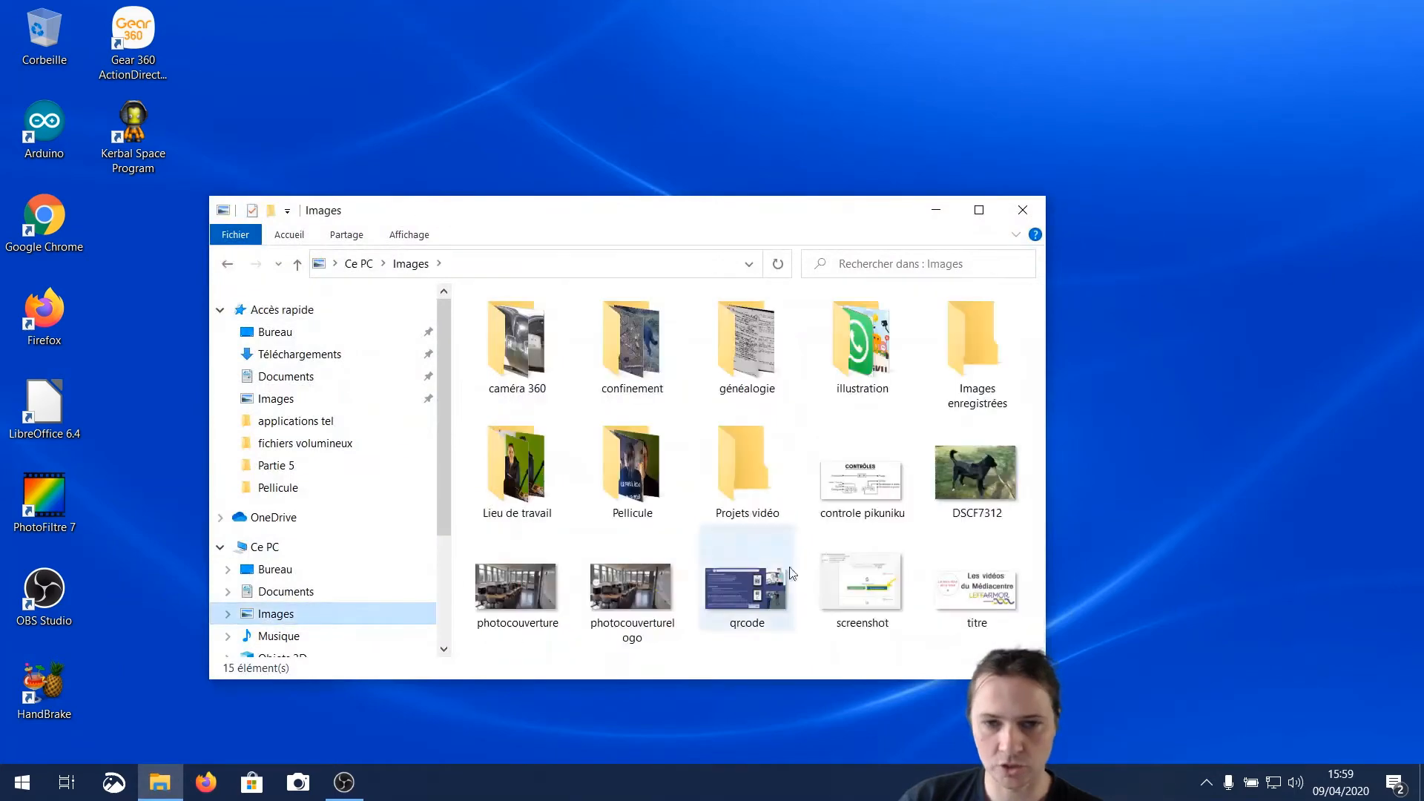
double_click(620, 466)
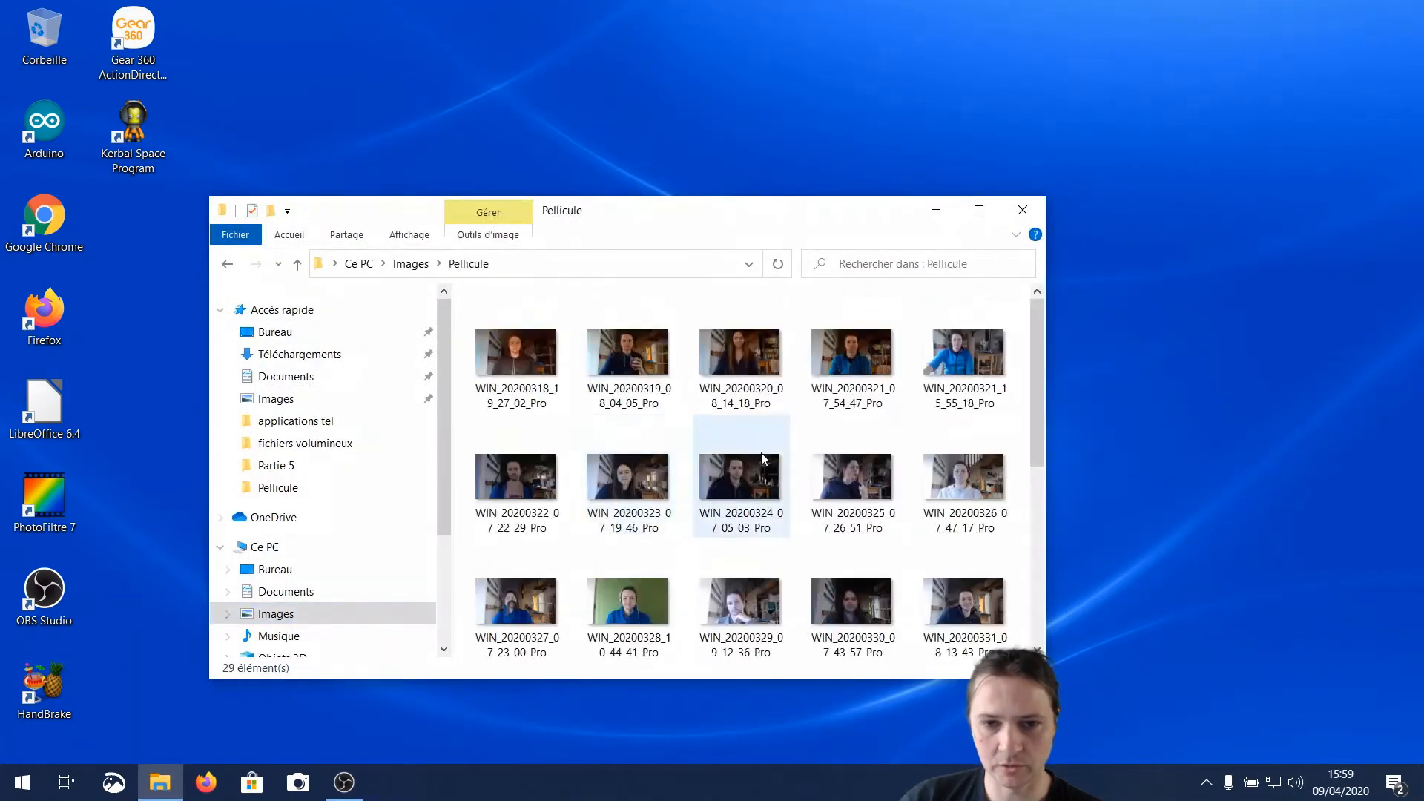
scroll(742, 519, down, 5)
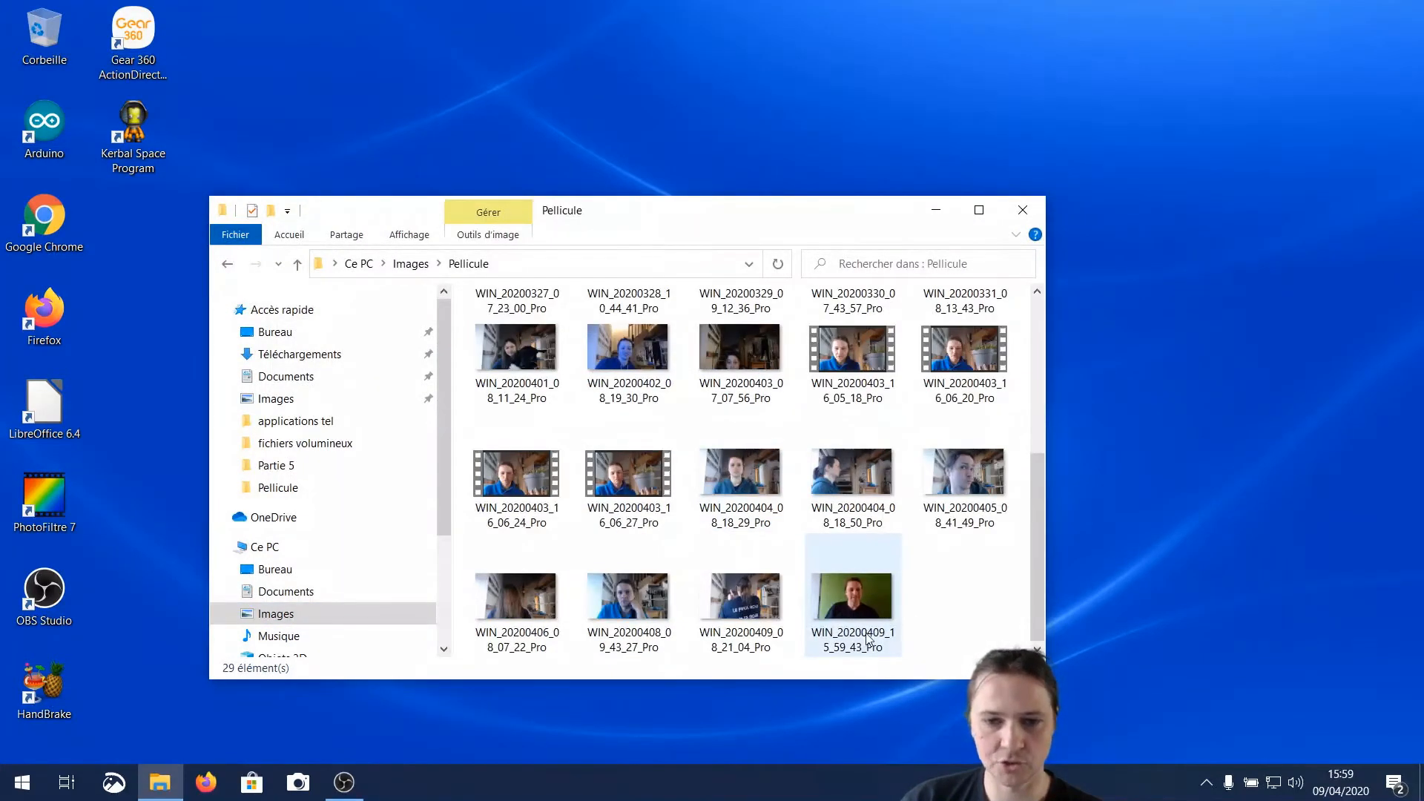
scroll(931, 534, up, 4)
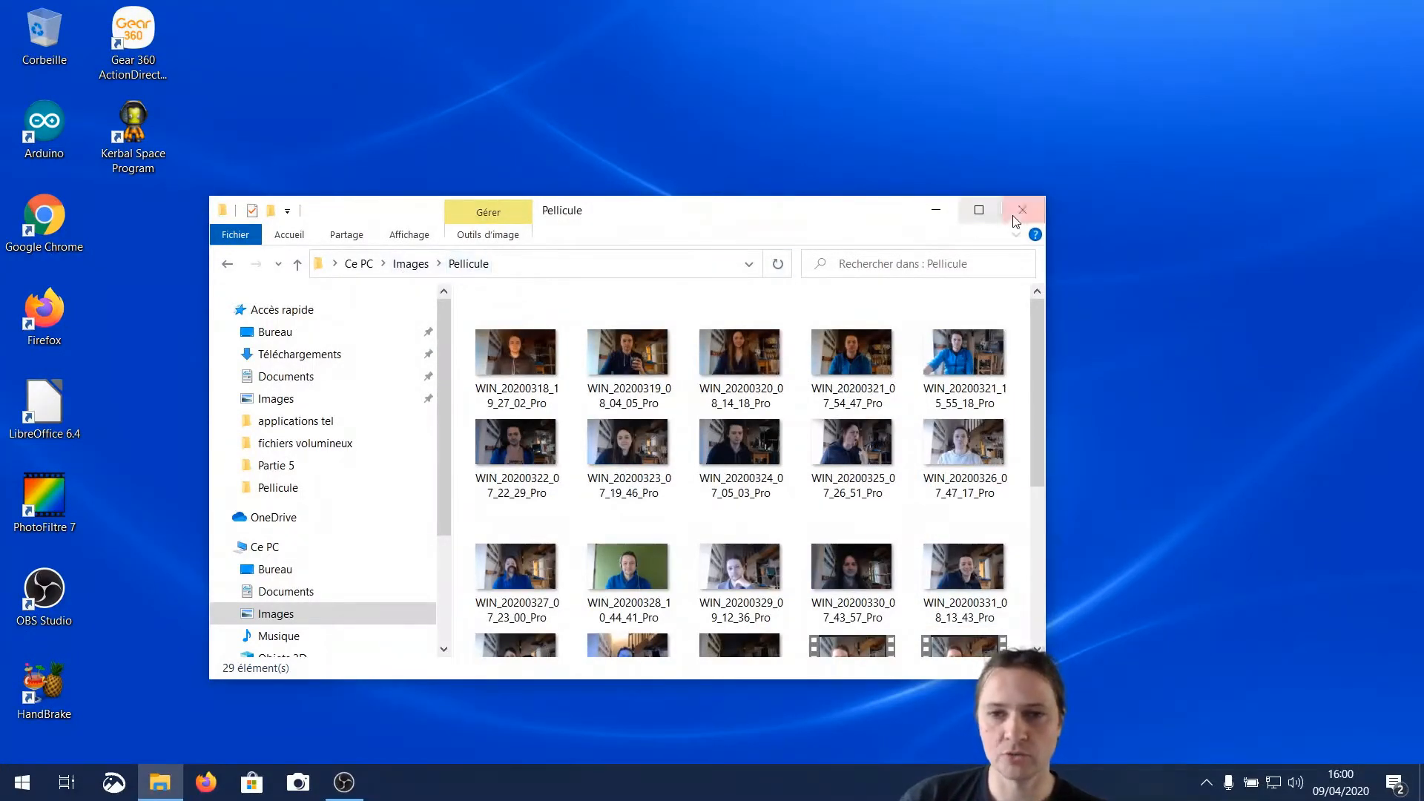
drag(448, 431, 442, 504)
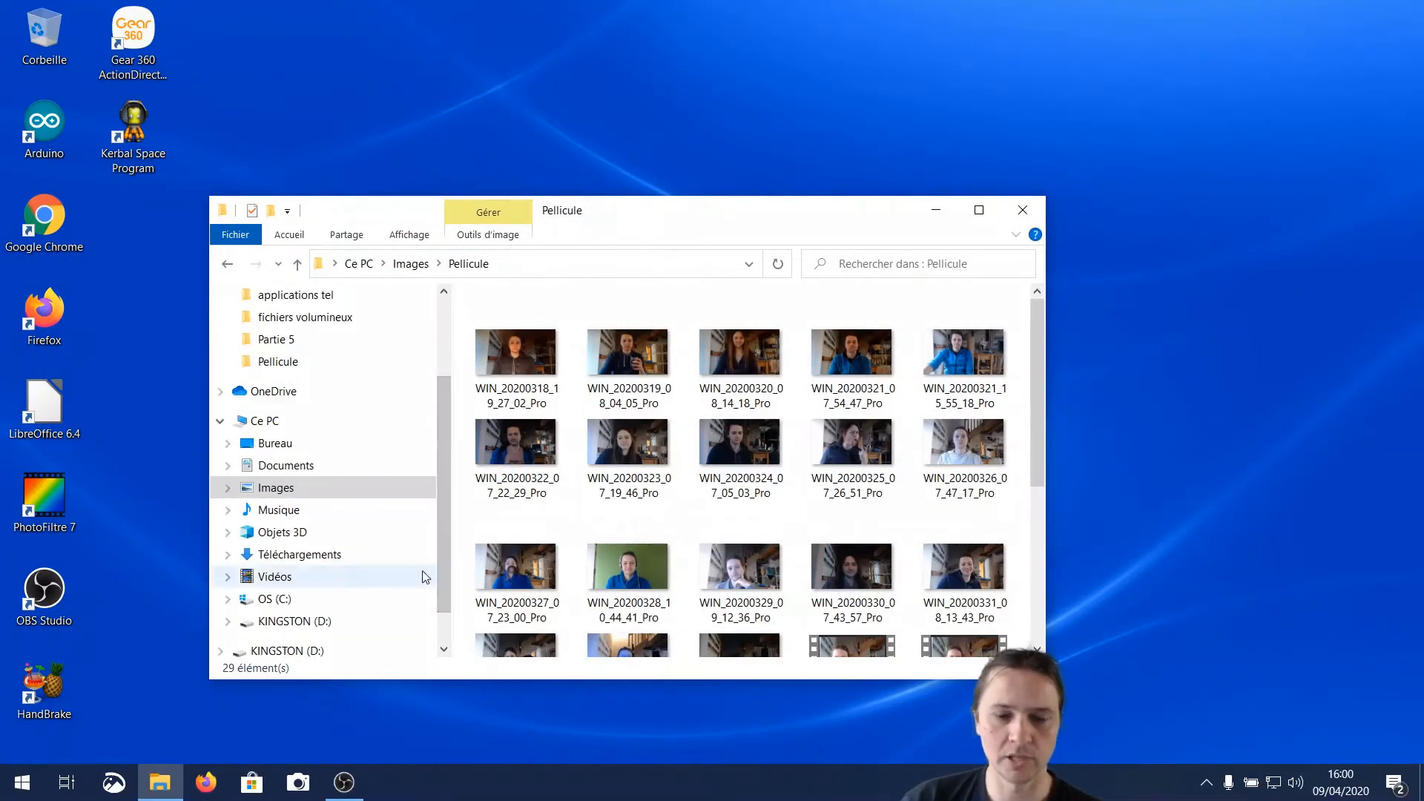
right_click(311, 495)
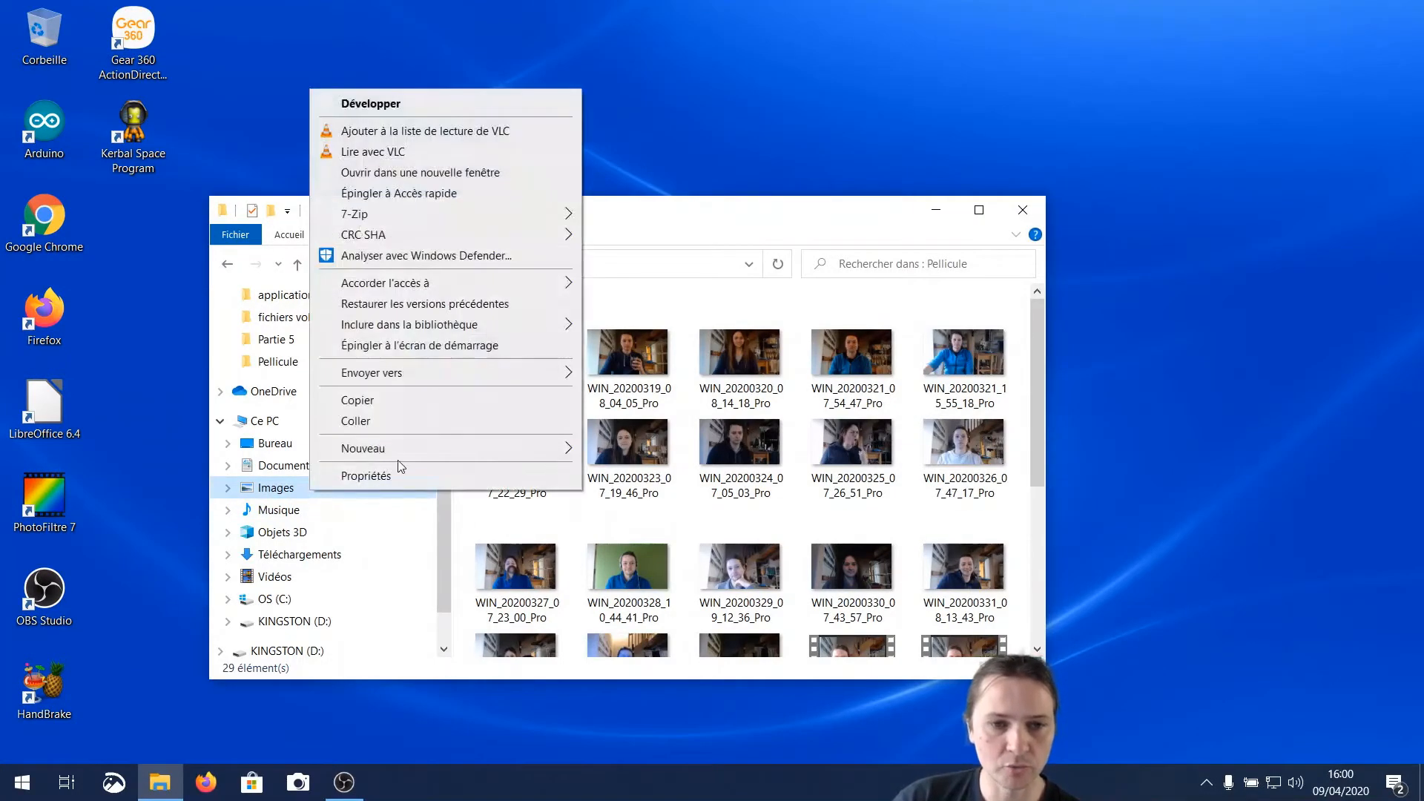
click(400, 420)
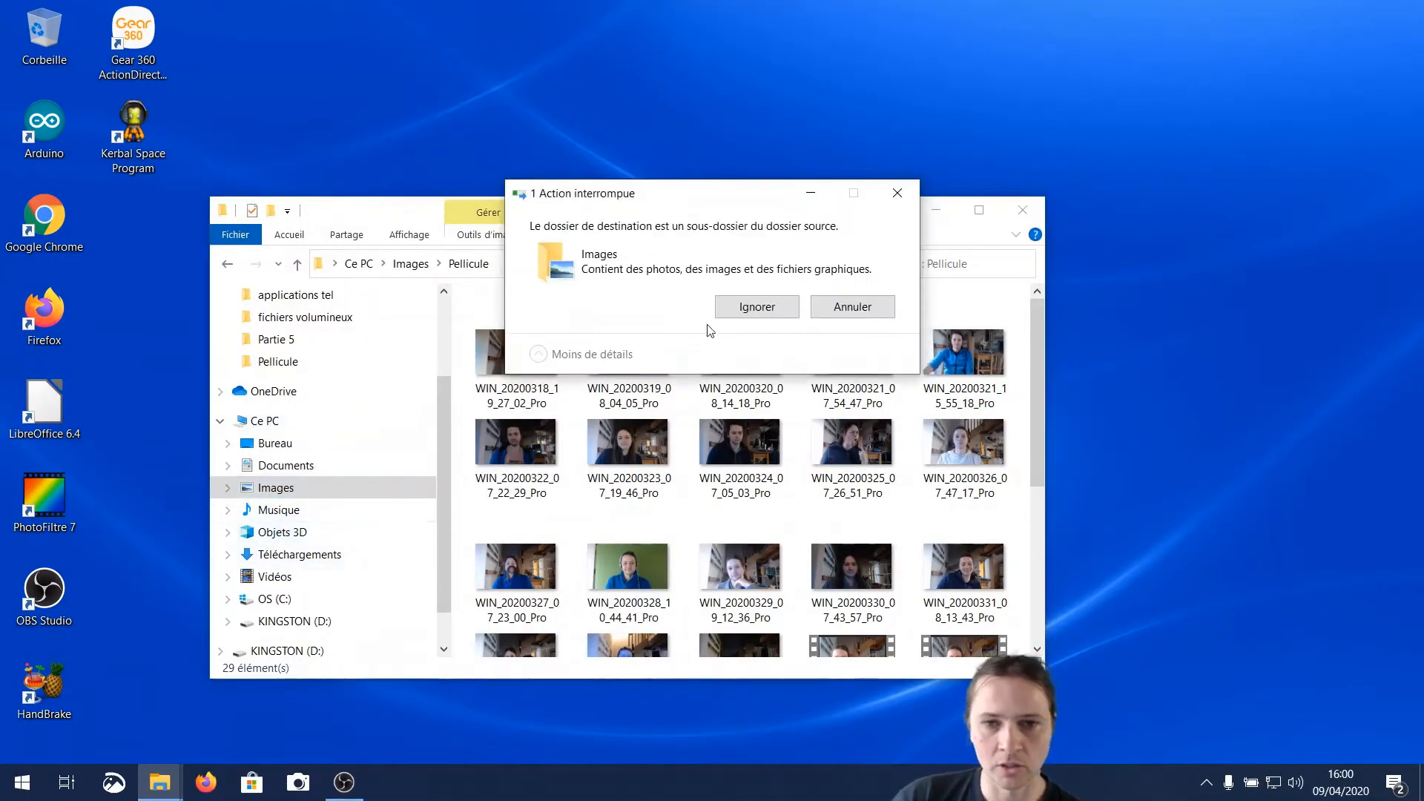
click(849, 317)
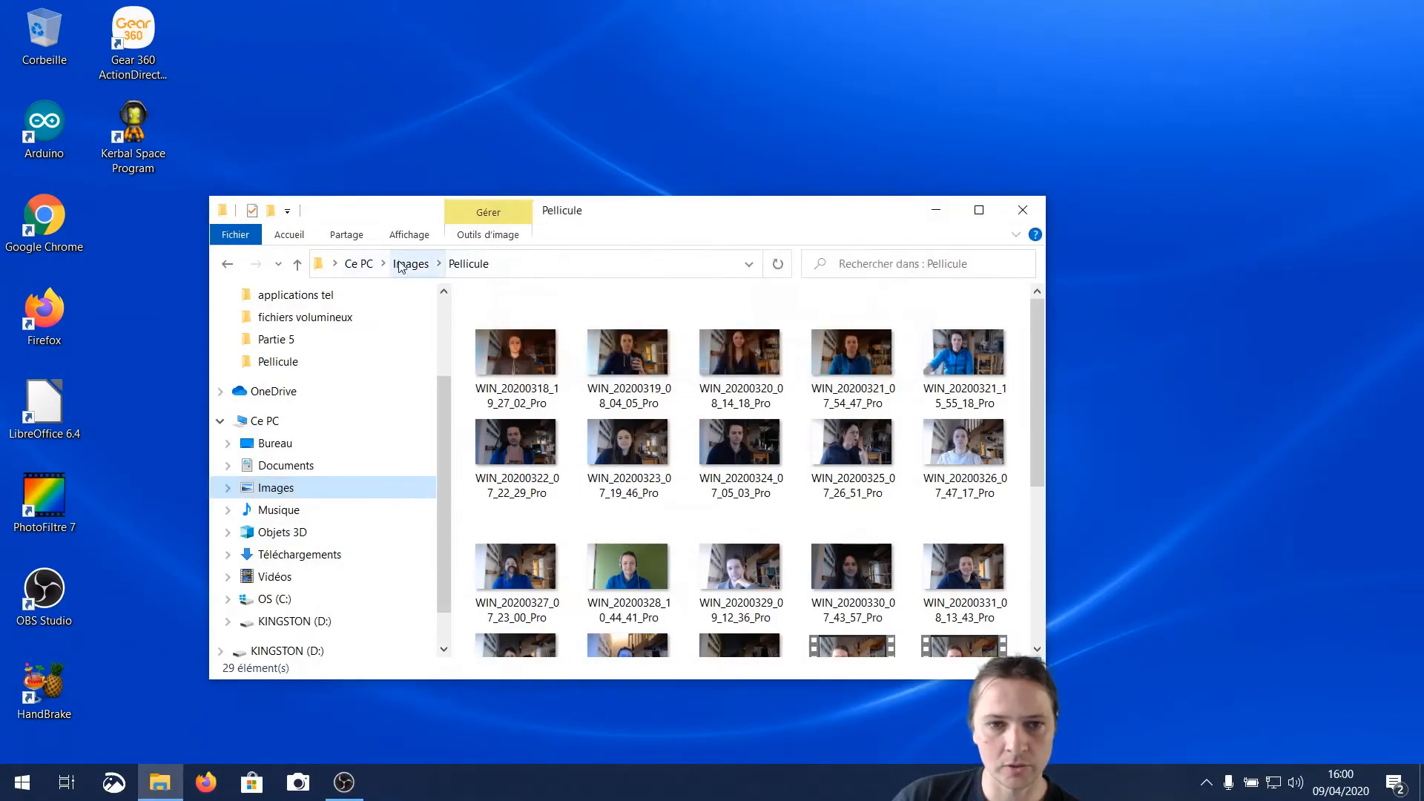
Copy the PC's Images folder onto the KINGSTON (D:) drive again, skipping the files whose names already exist there
click(410, 264)
click(359, 264)
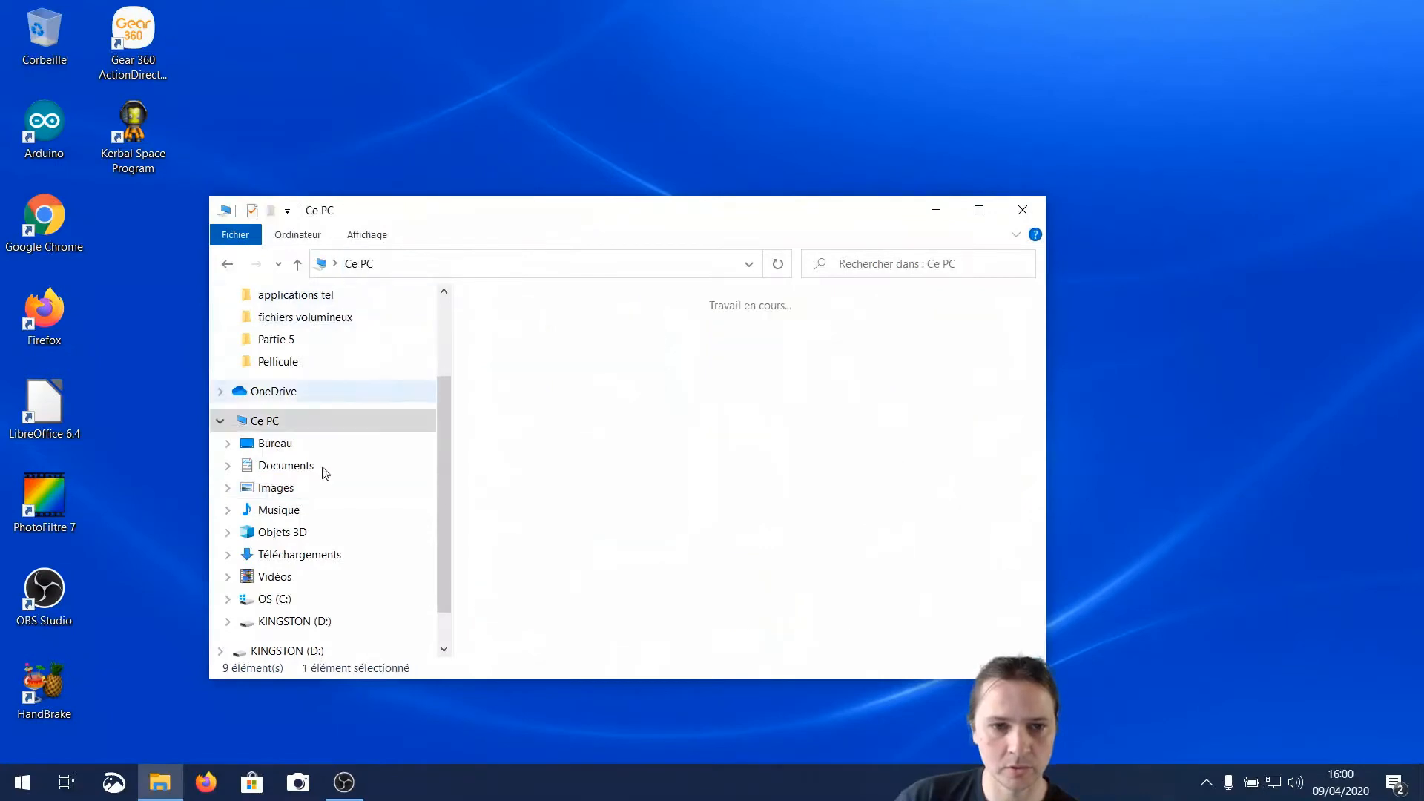
right_click(284, 495)
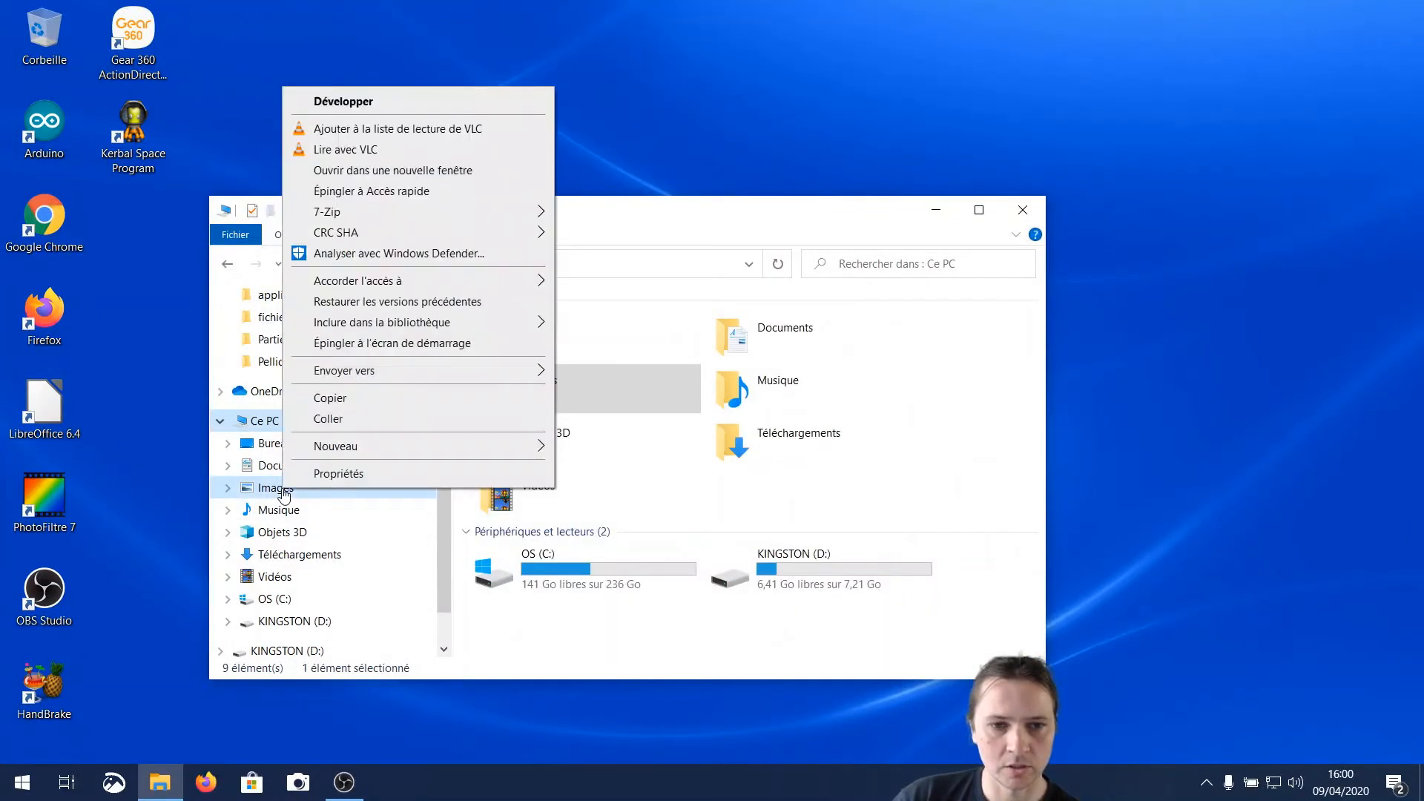
click(340, 400)
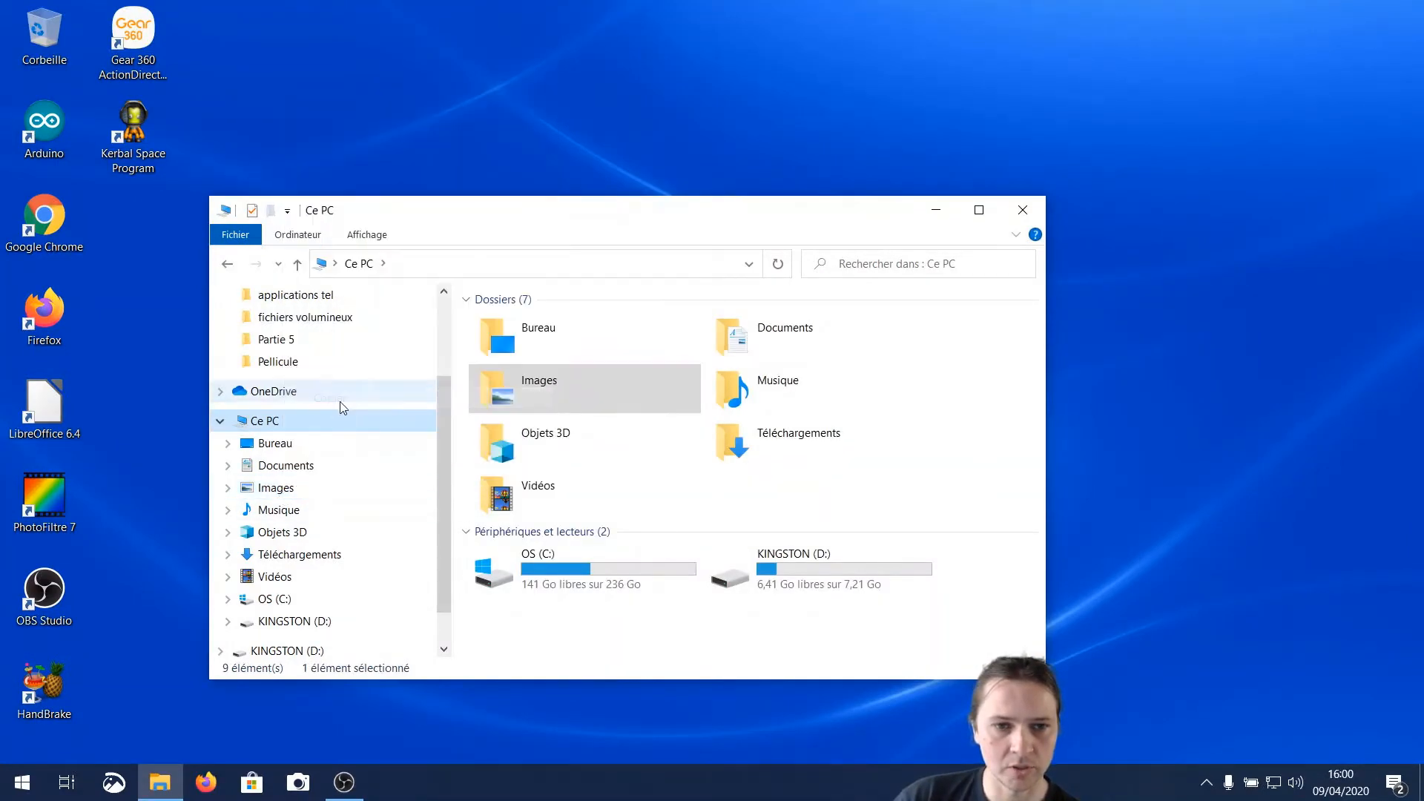
click(301, 627)
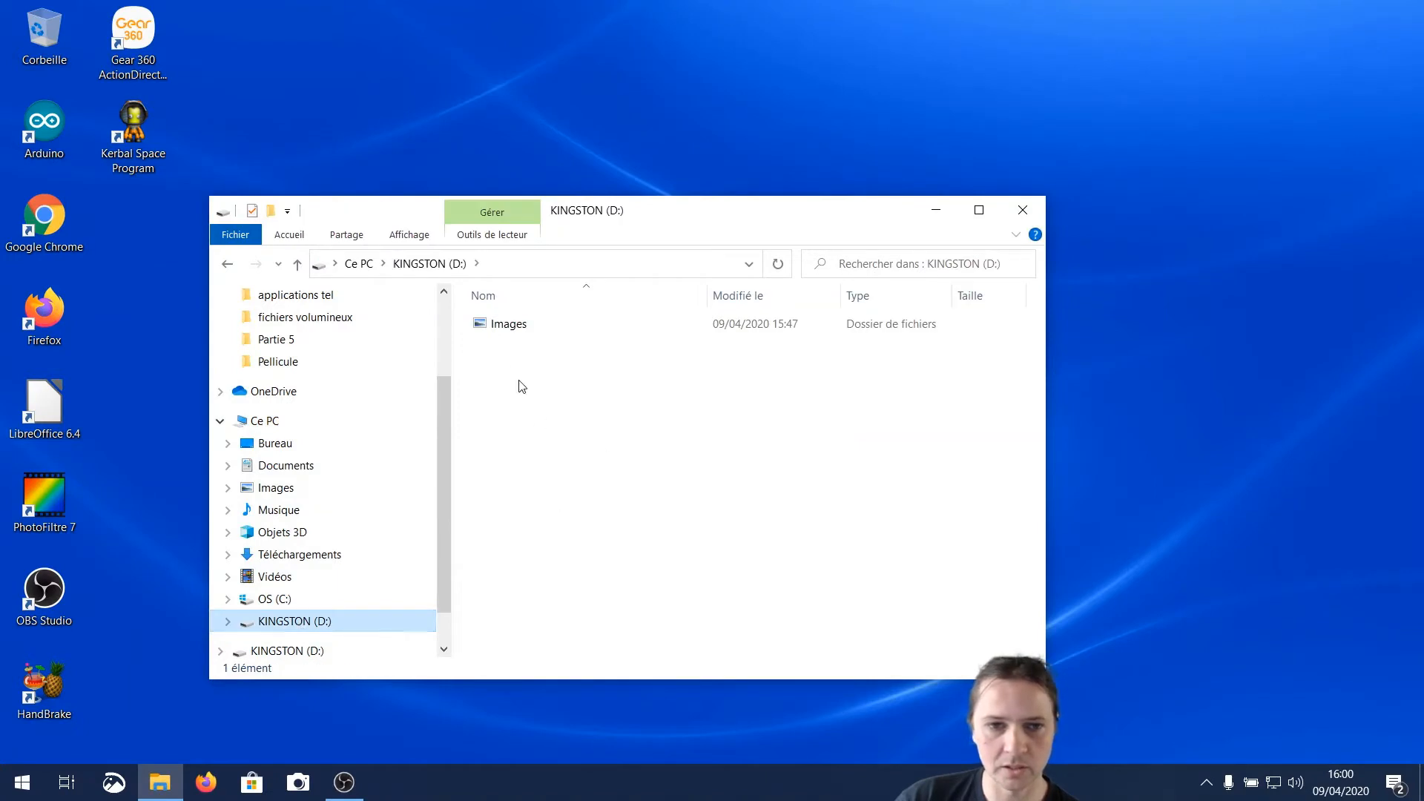
right_click(506, 366)
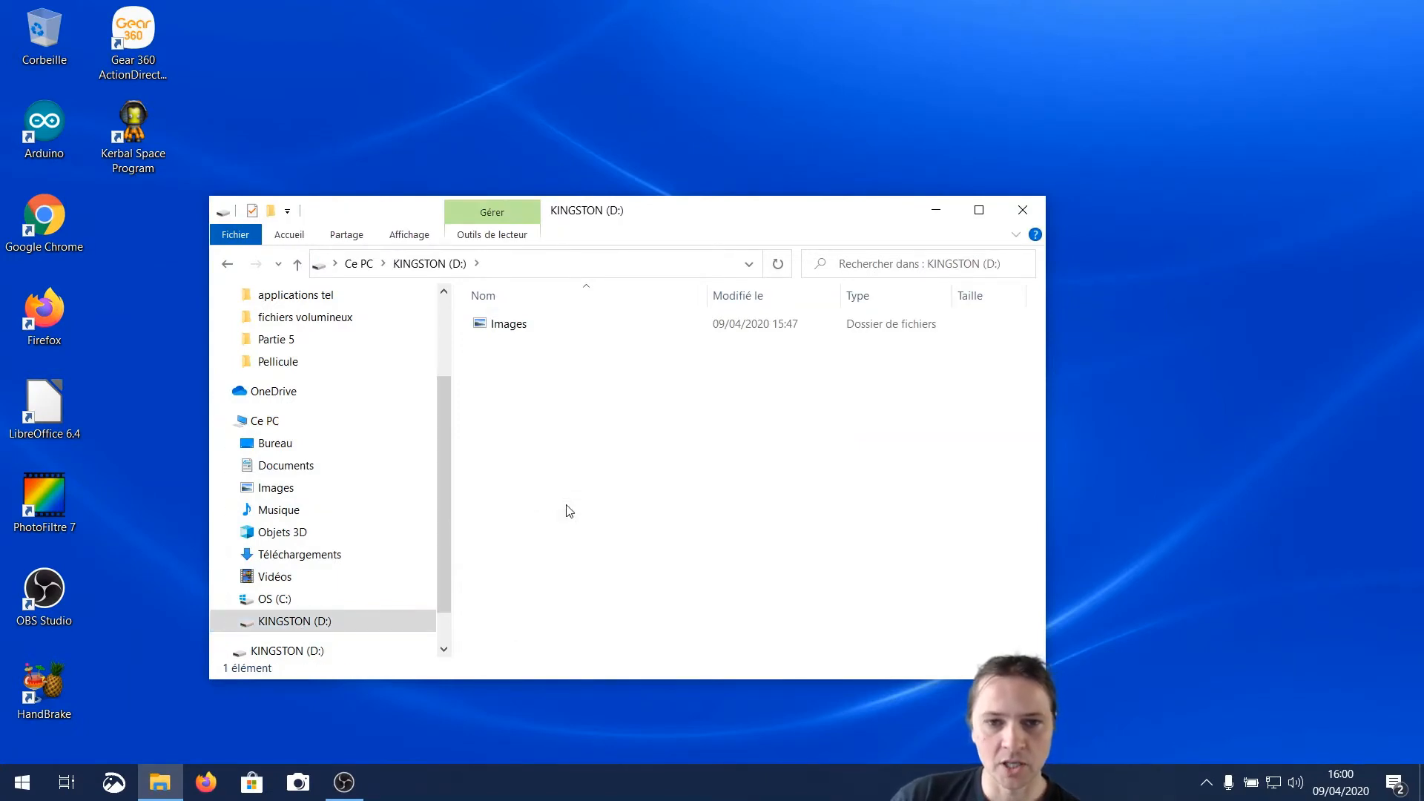
key(ctrl+v)
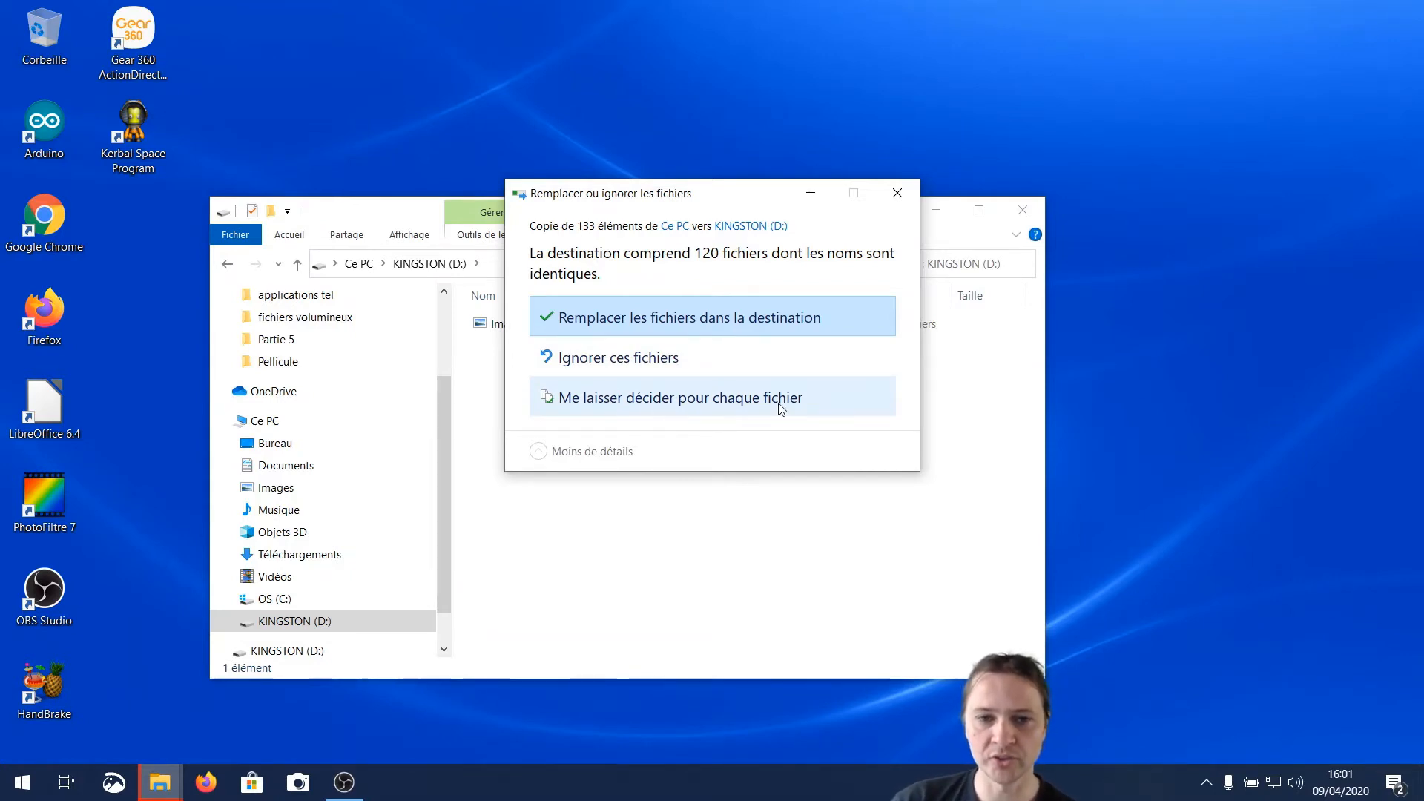
click(671, 370)
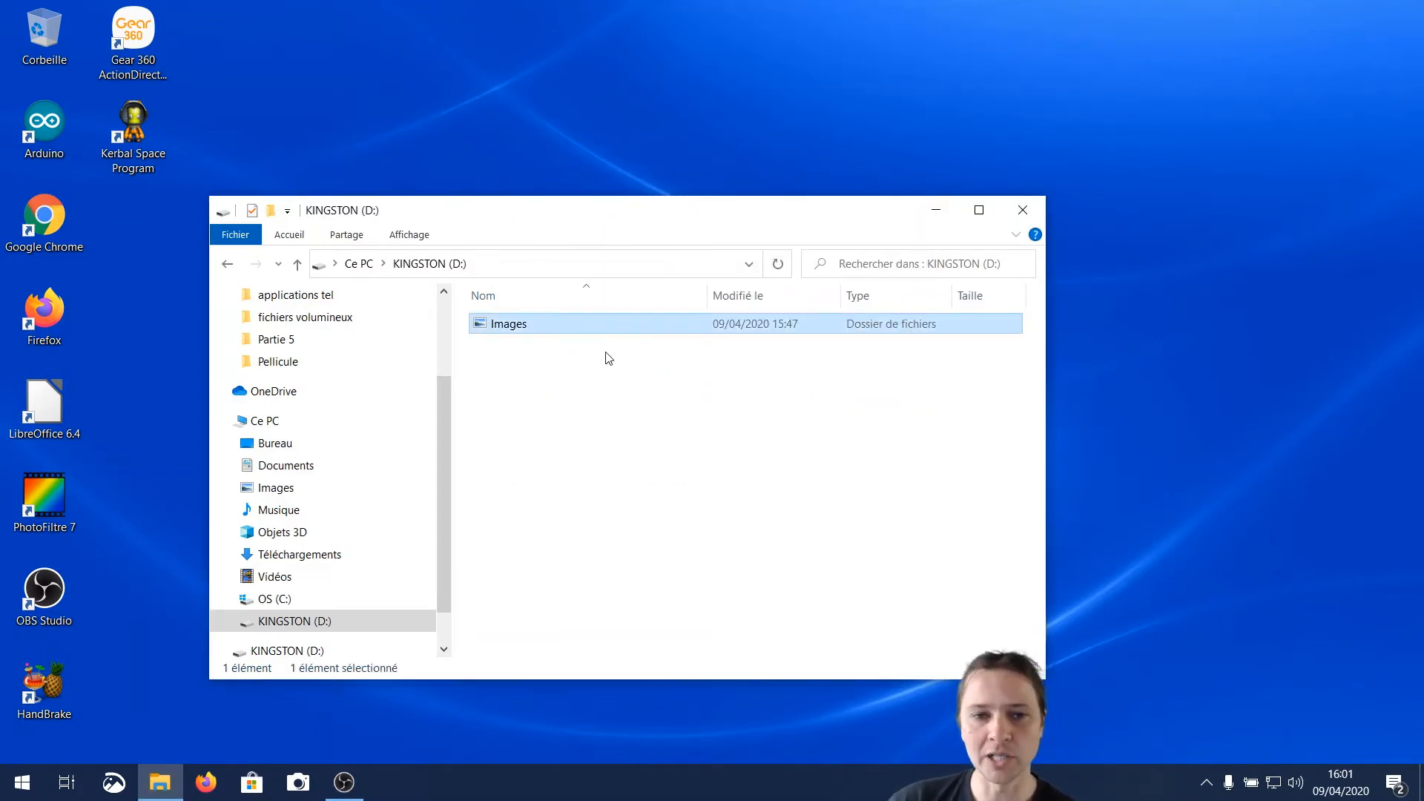
Check the Pellicule subfolder of Images on the KINGSTON (D:) drive for the new photo, and return to Images
double_click(544, 334)
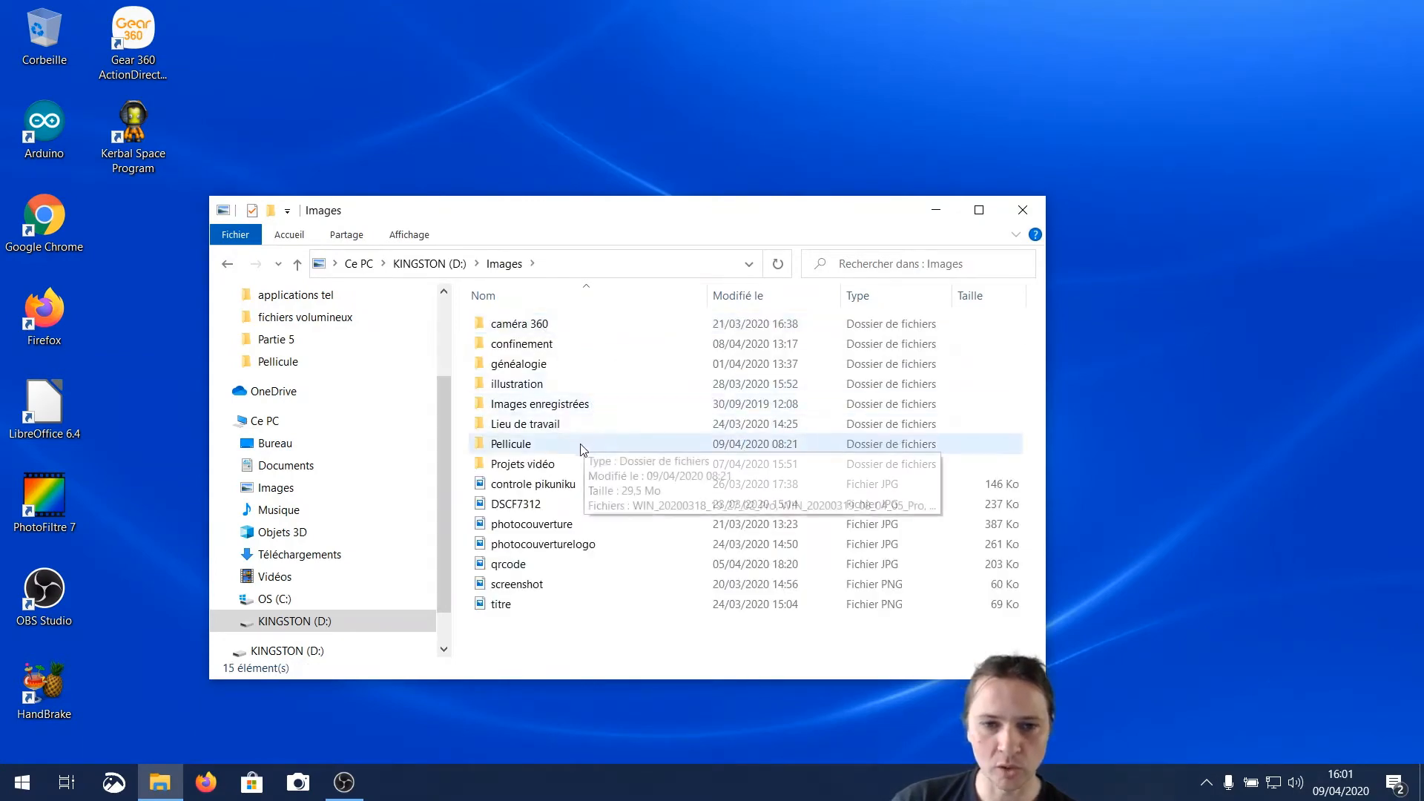
double_click(533, 443)
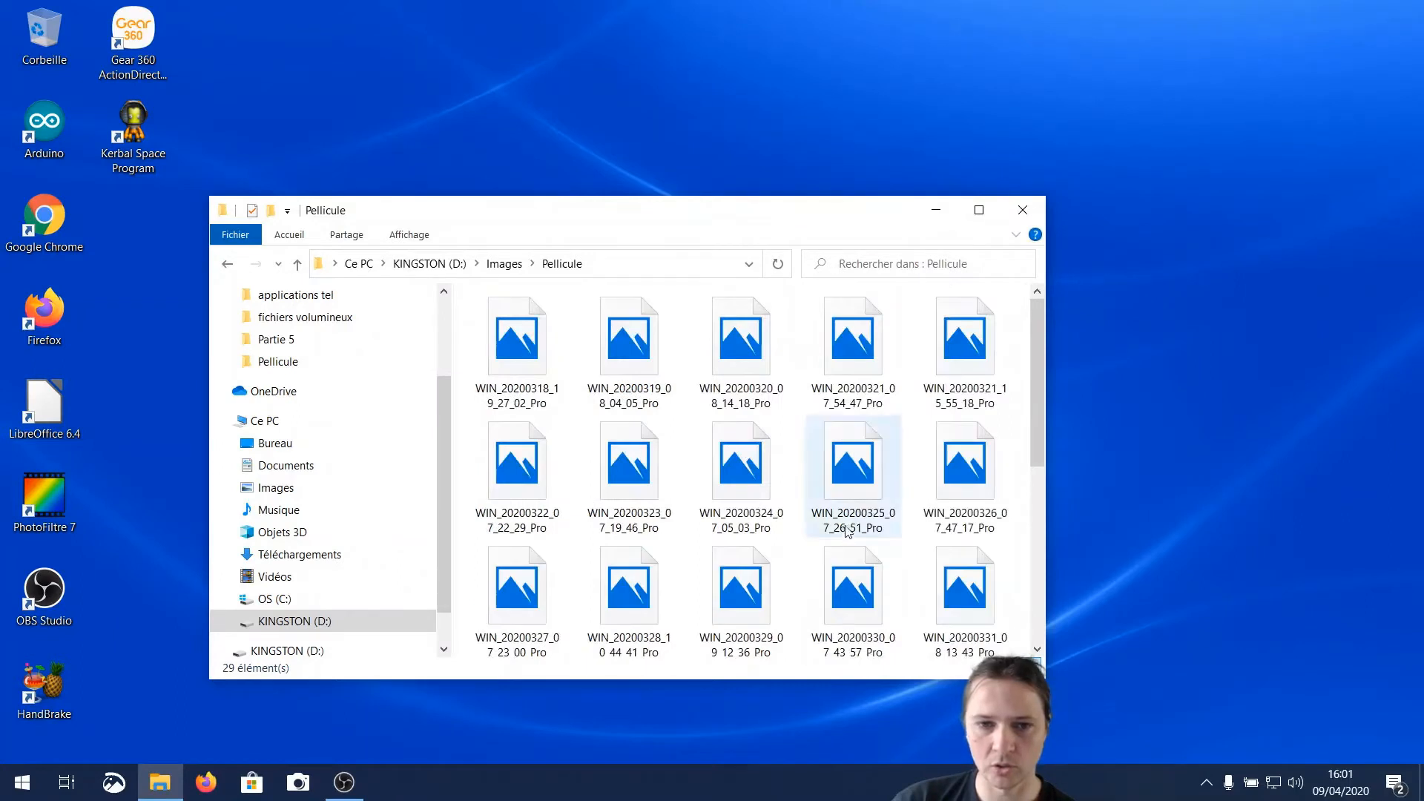
scroll(853, 533, down, 3)
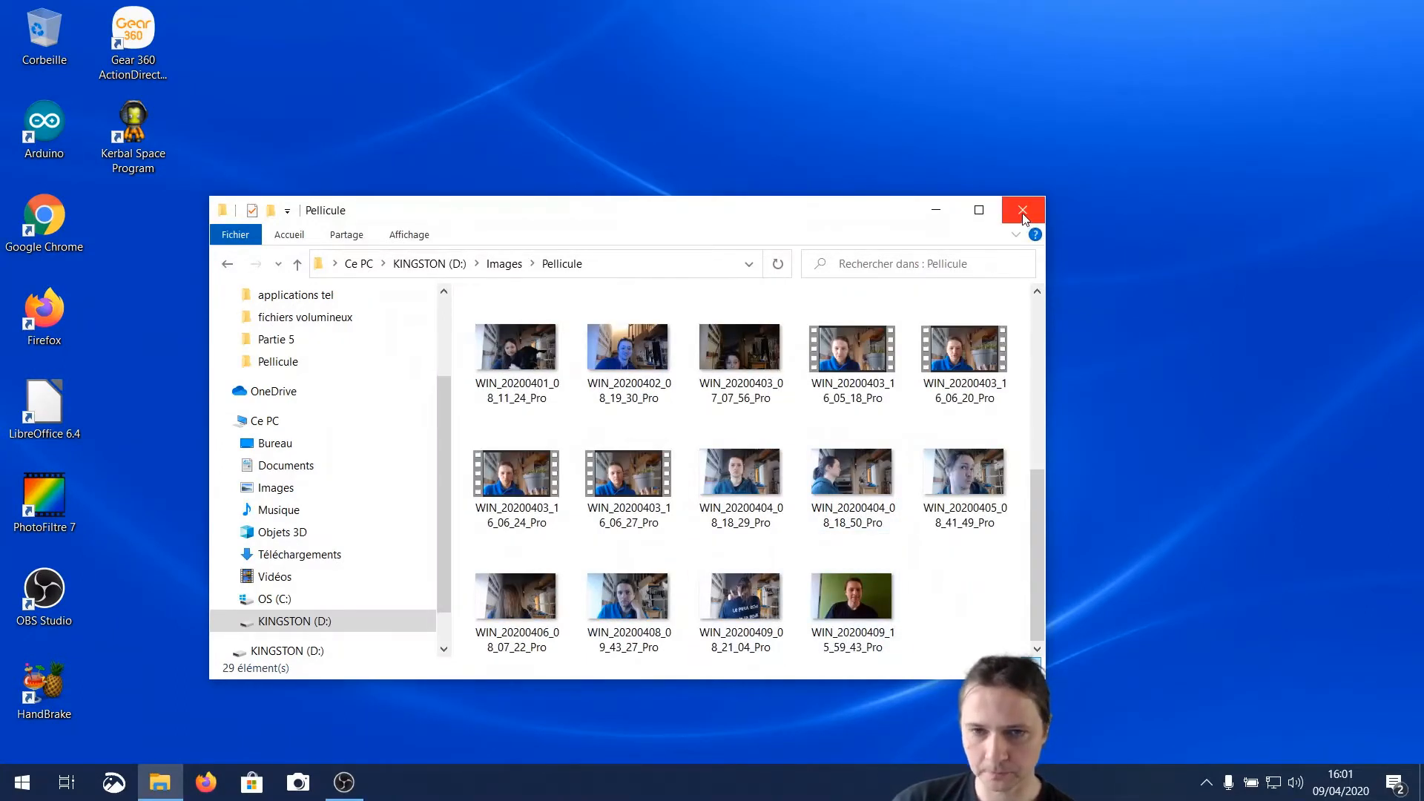
click(504, 264)
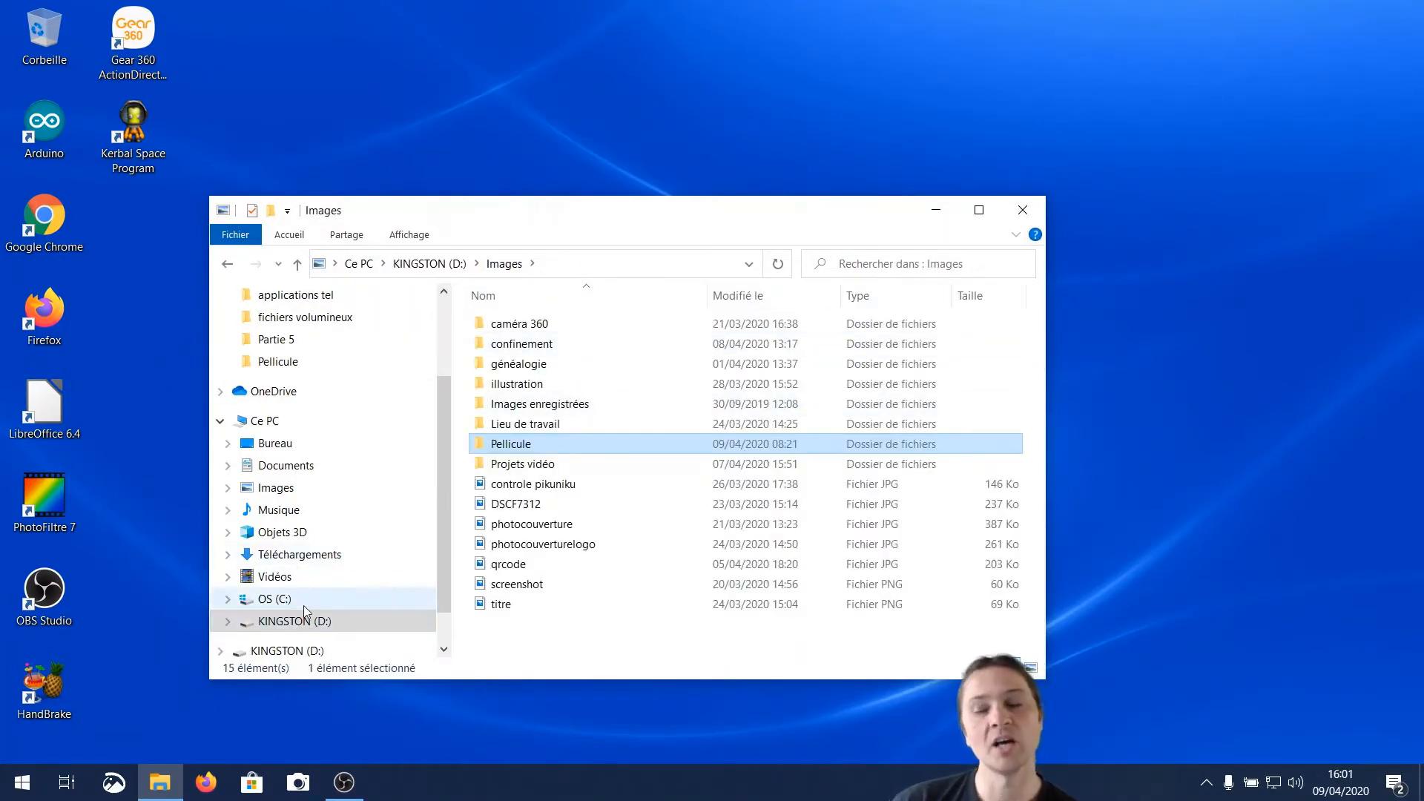
Delete the titre image from the PC's Images folder
click(278, 490)
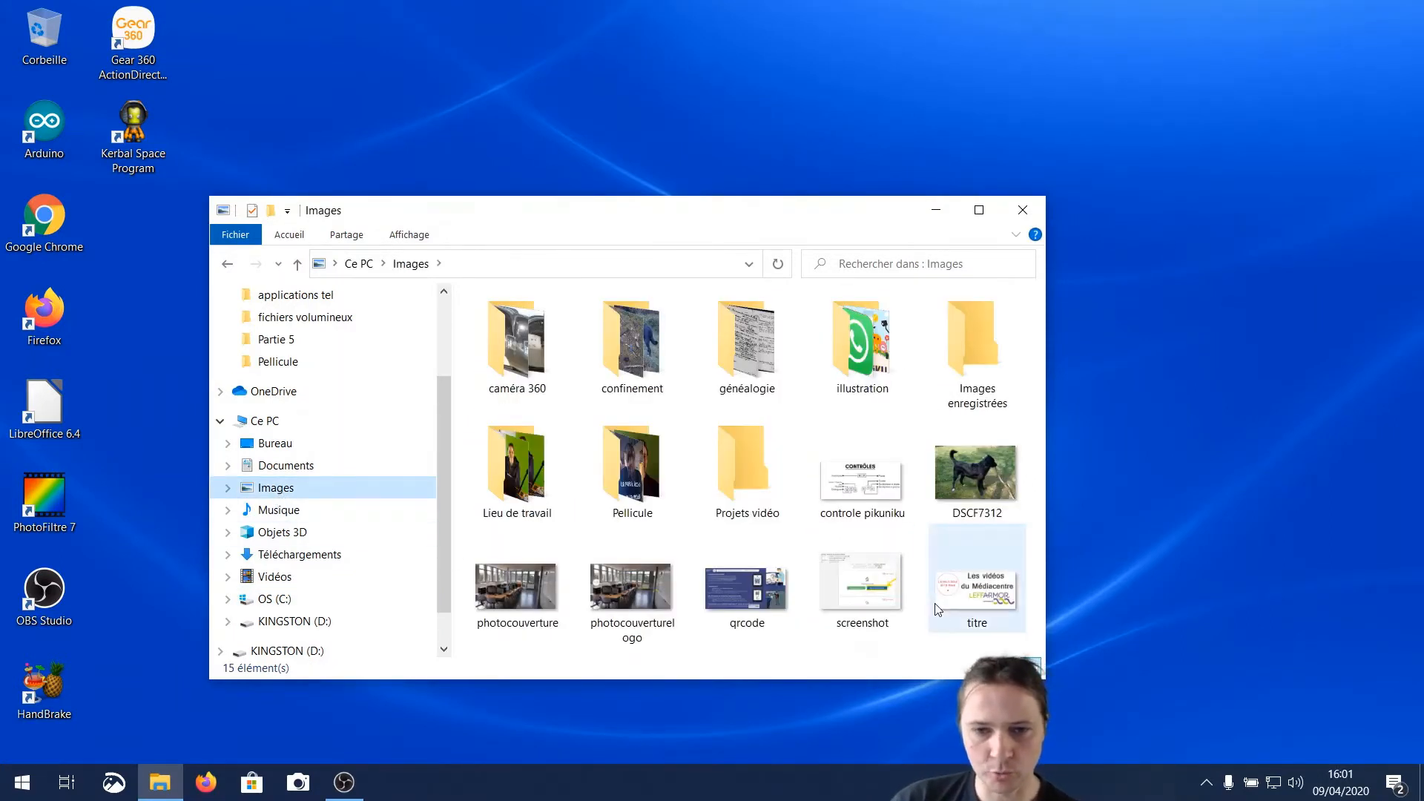
click(635, 608)
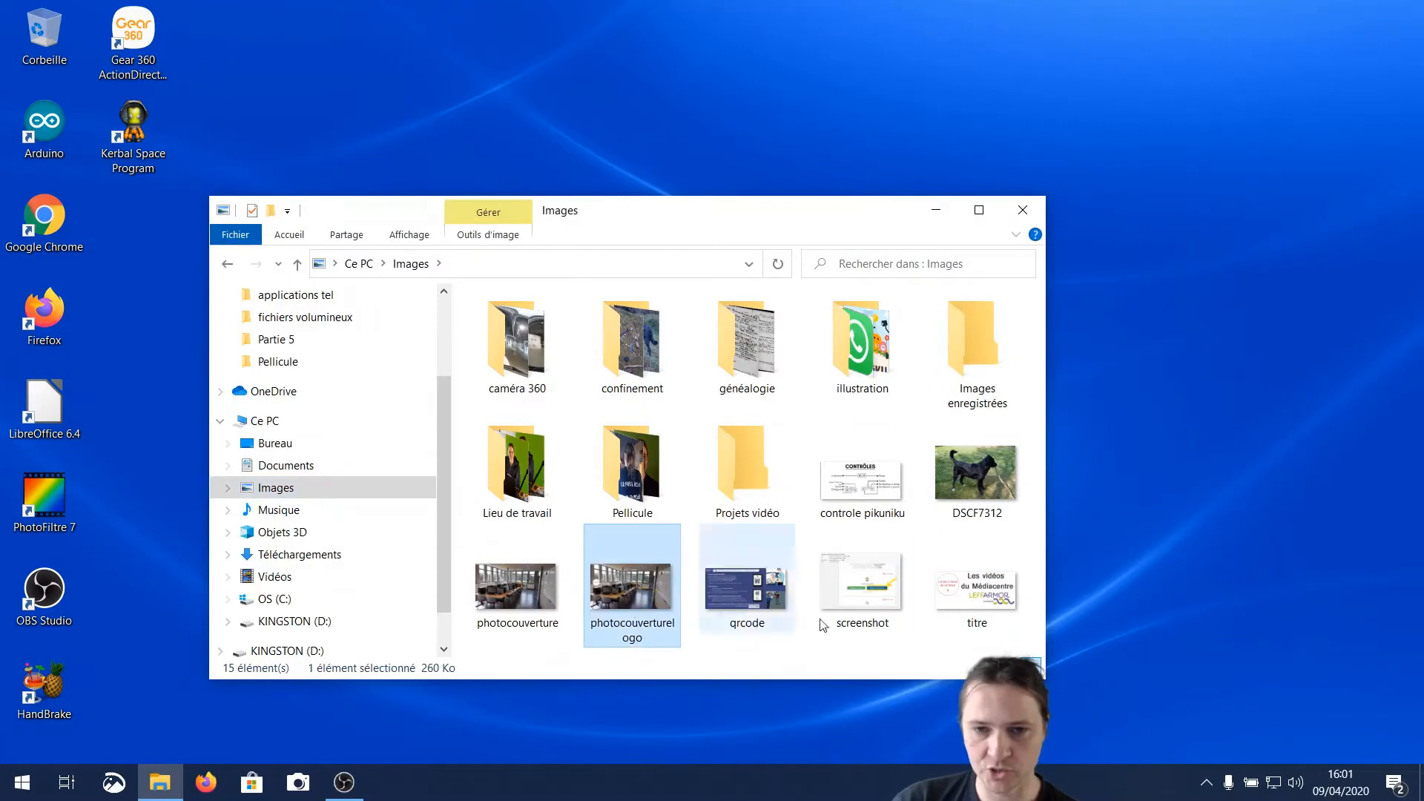
click(869, 594)
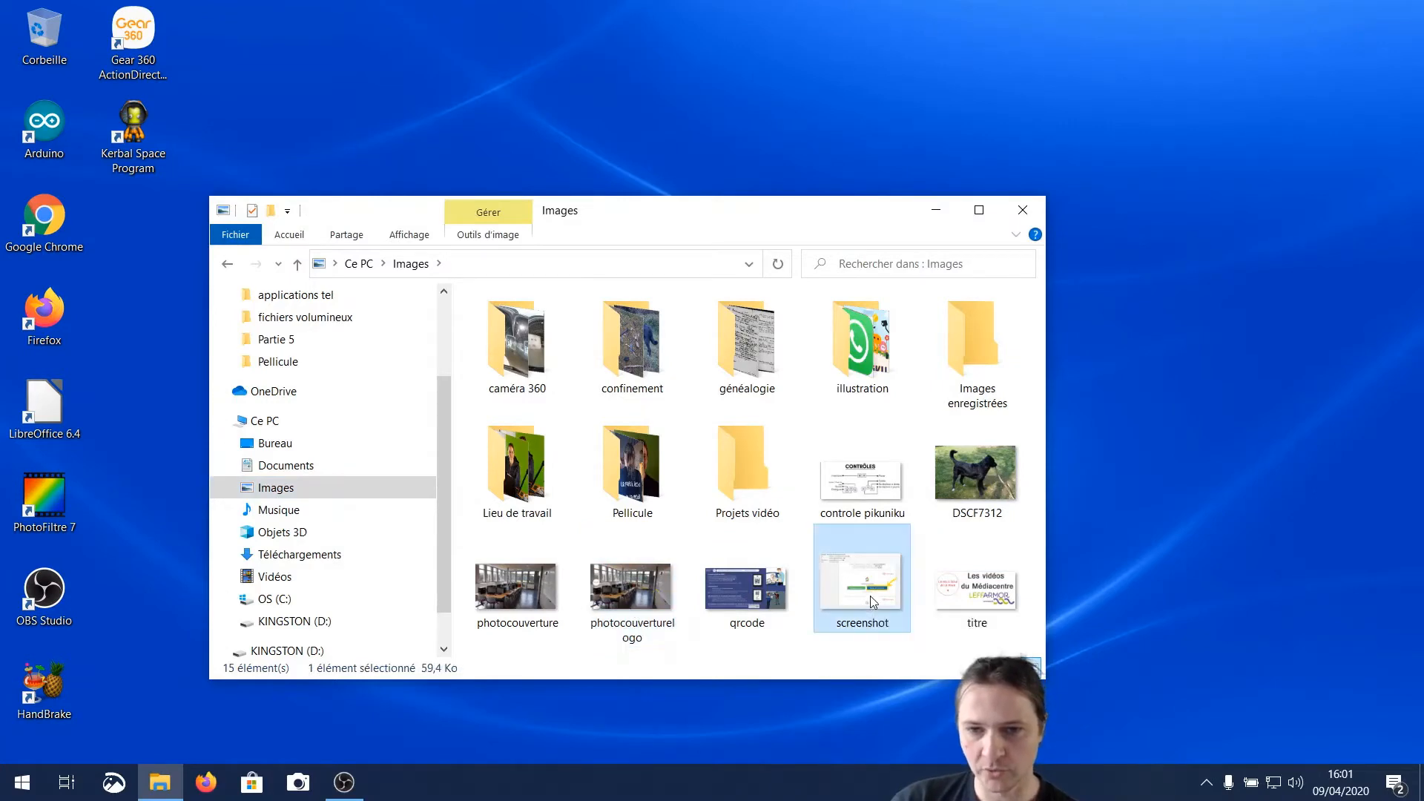
click(969, 612)
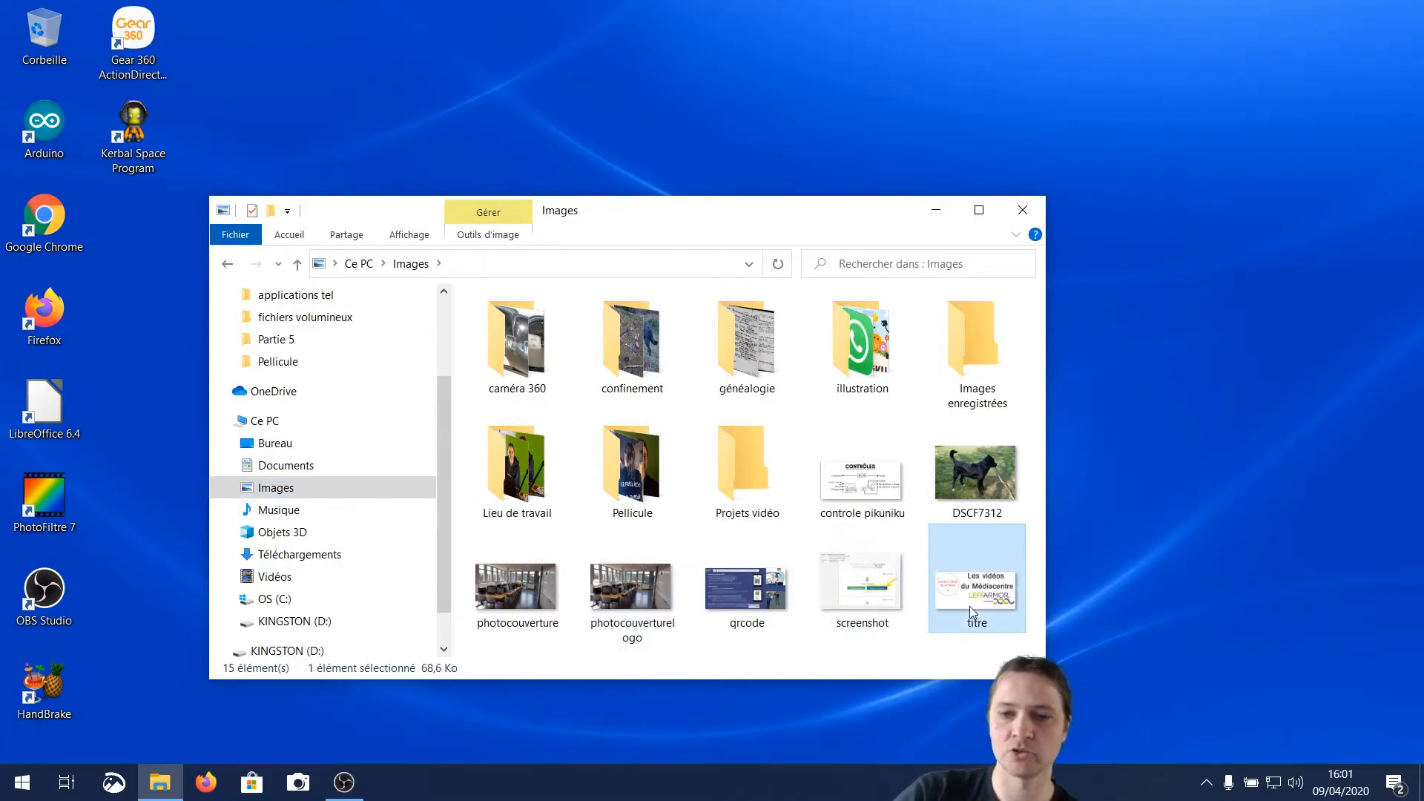
key(Delete)
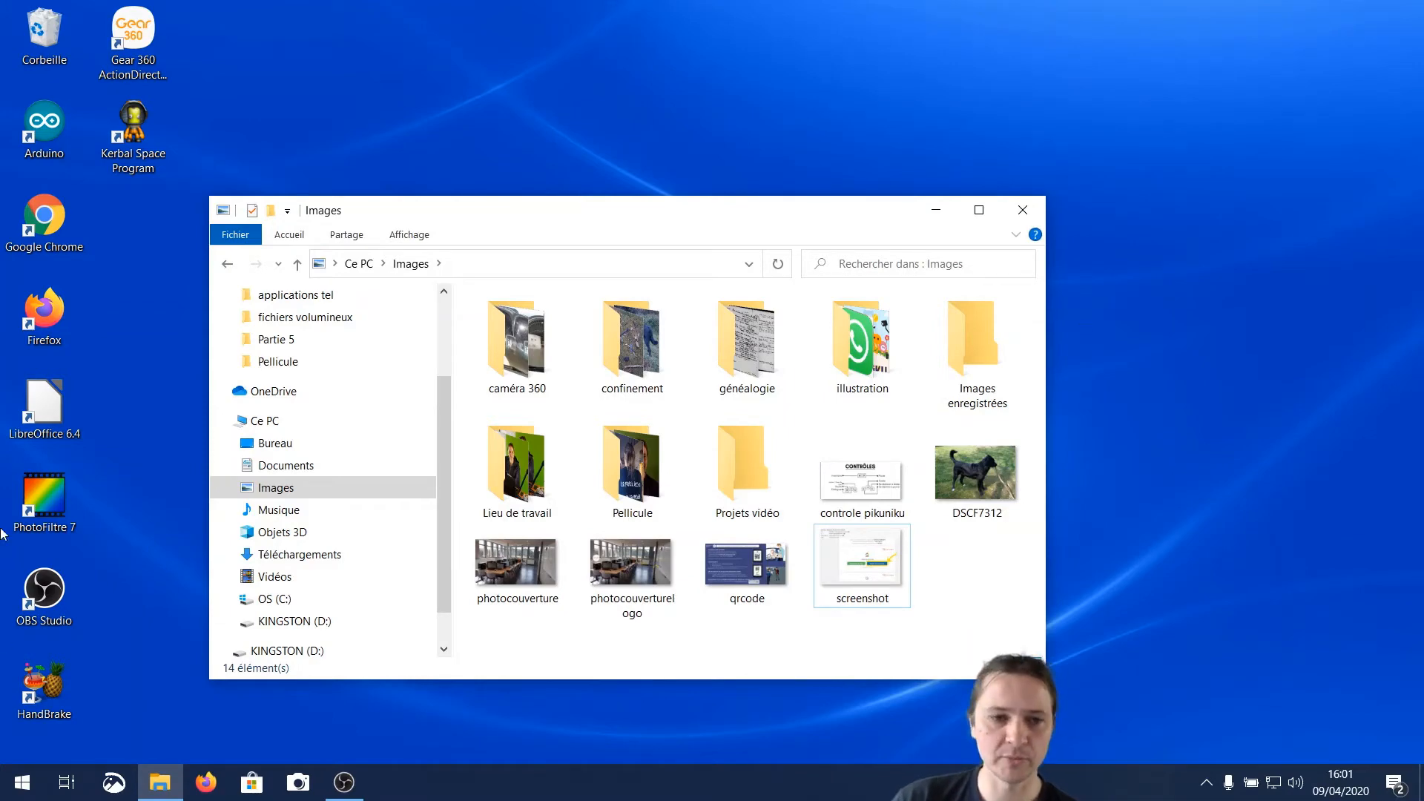
Copy the PC's Images folder onto the KINGSTON (D:) drive, replacing the files with identical names, and check the copied folder for titre
right_click(296, 486)
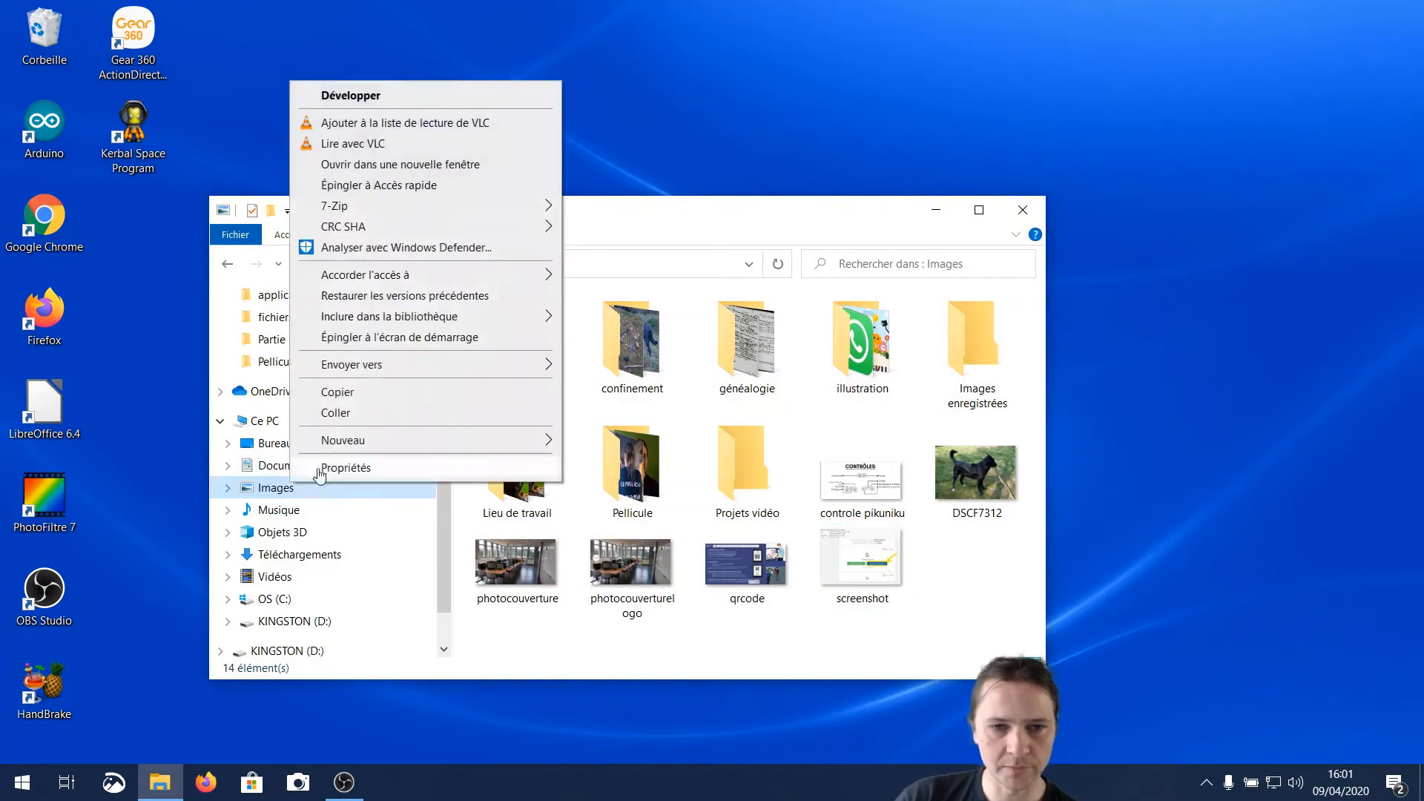
click(335, 393)
right_click(244, 623)
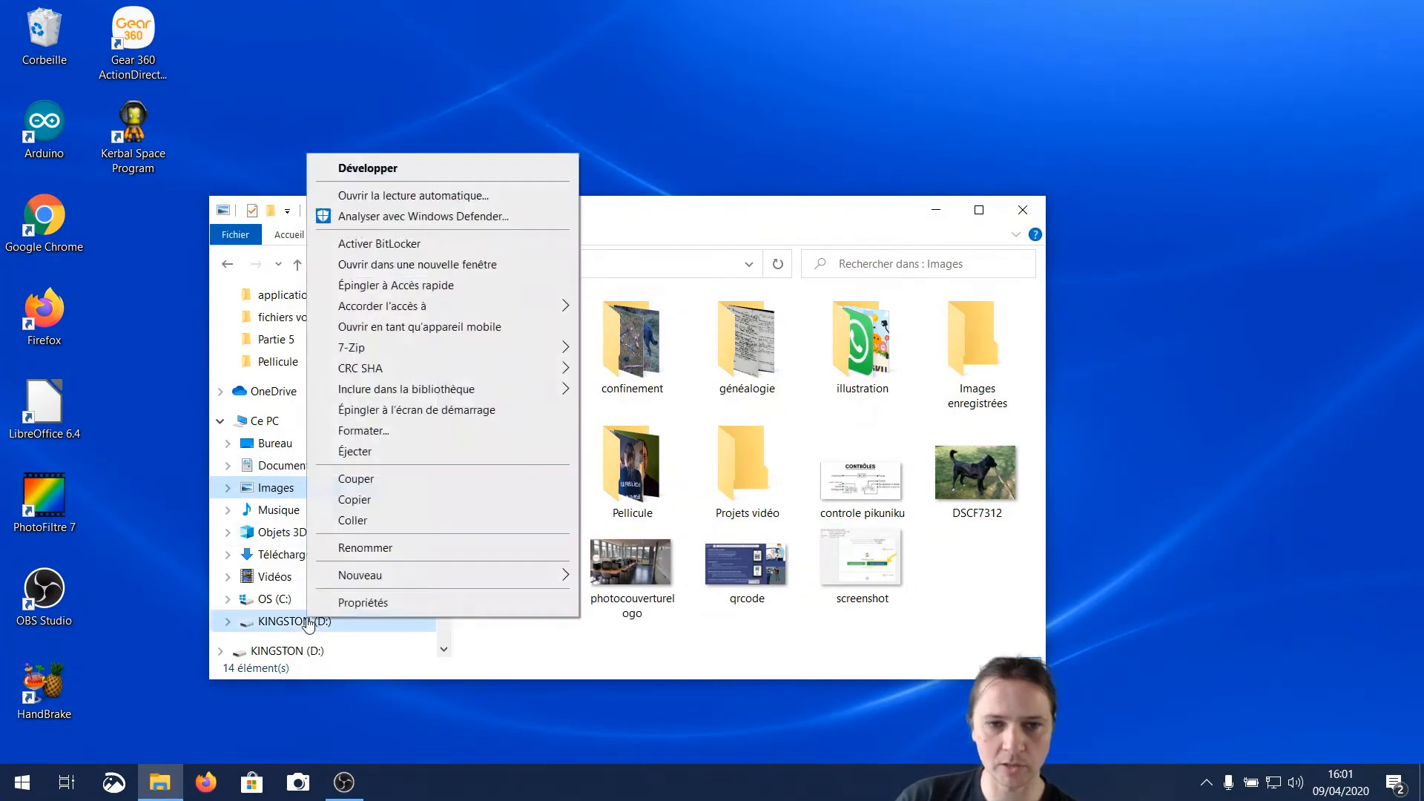
click(261, 623)
right_click(531, 403)
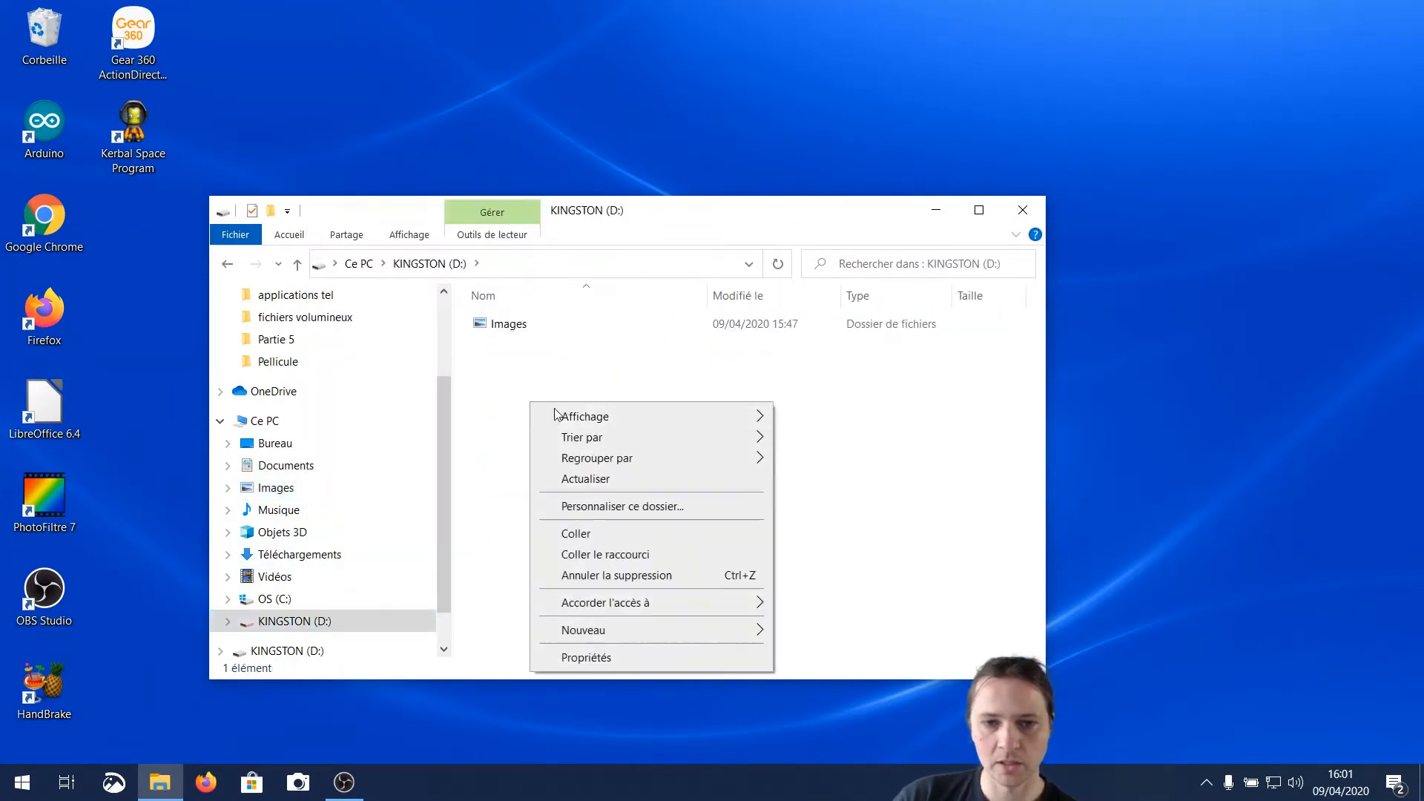
click(613, 533)
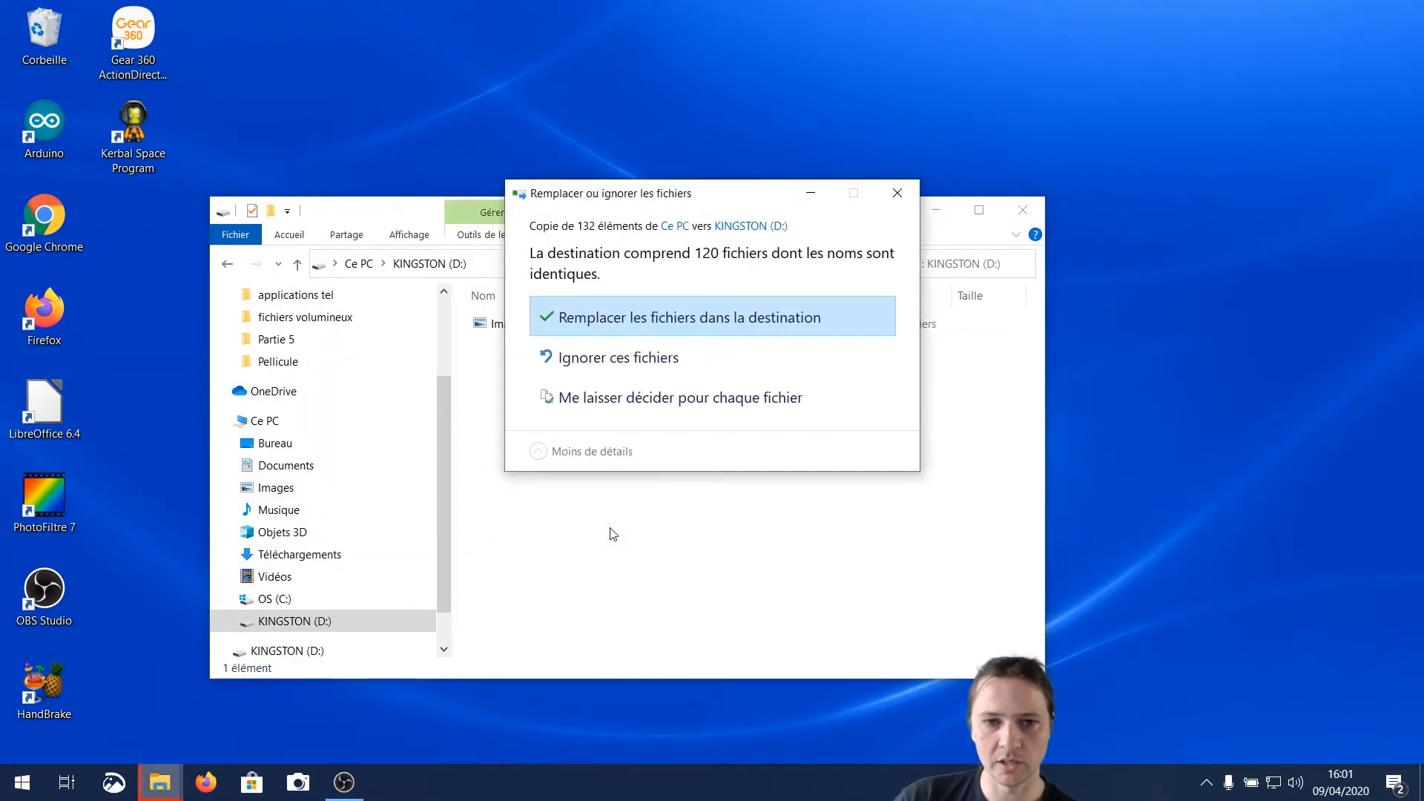
click(795, 314)
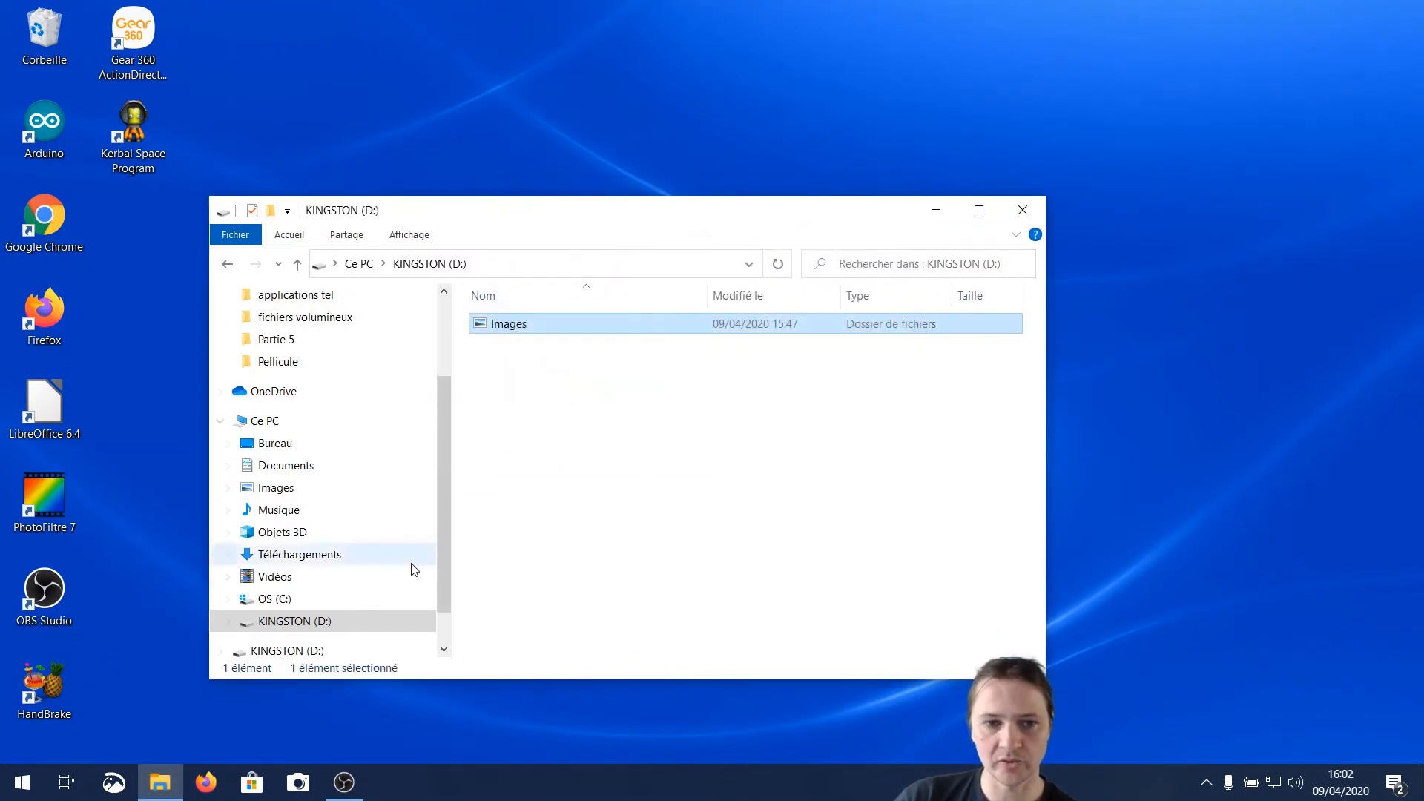
double_click(517, 326)
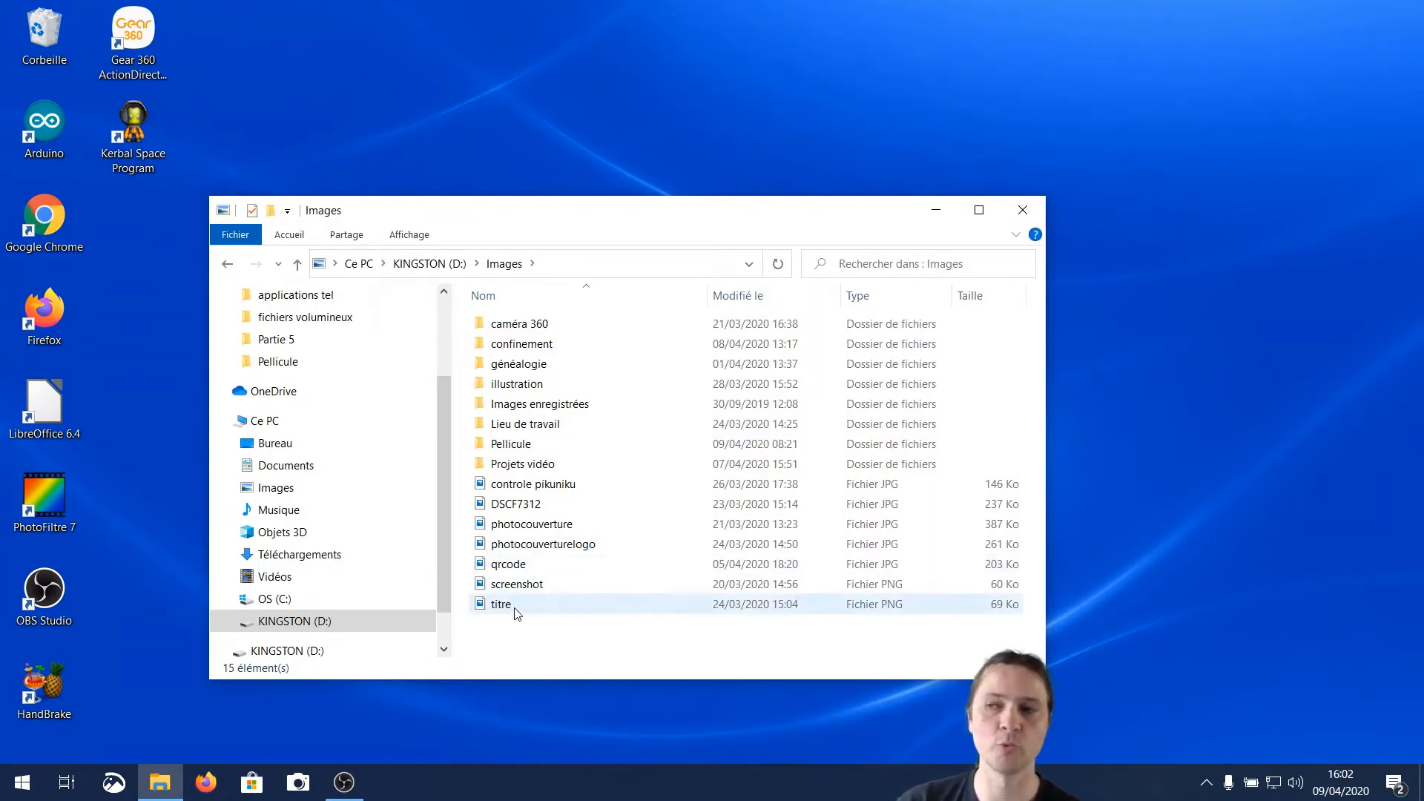
mouse_move(517, 612)
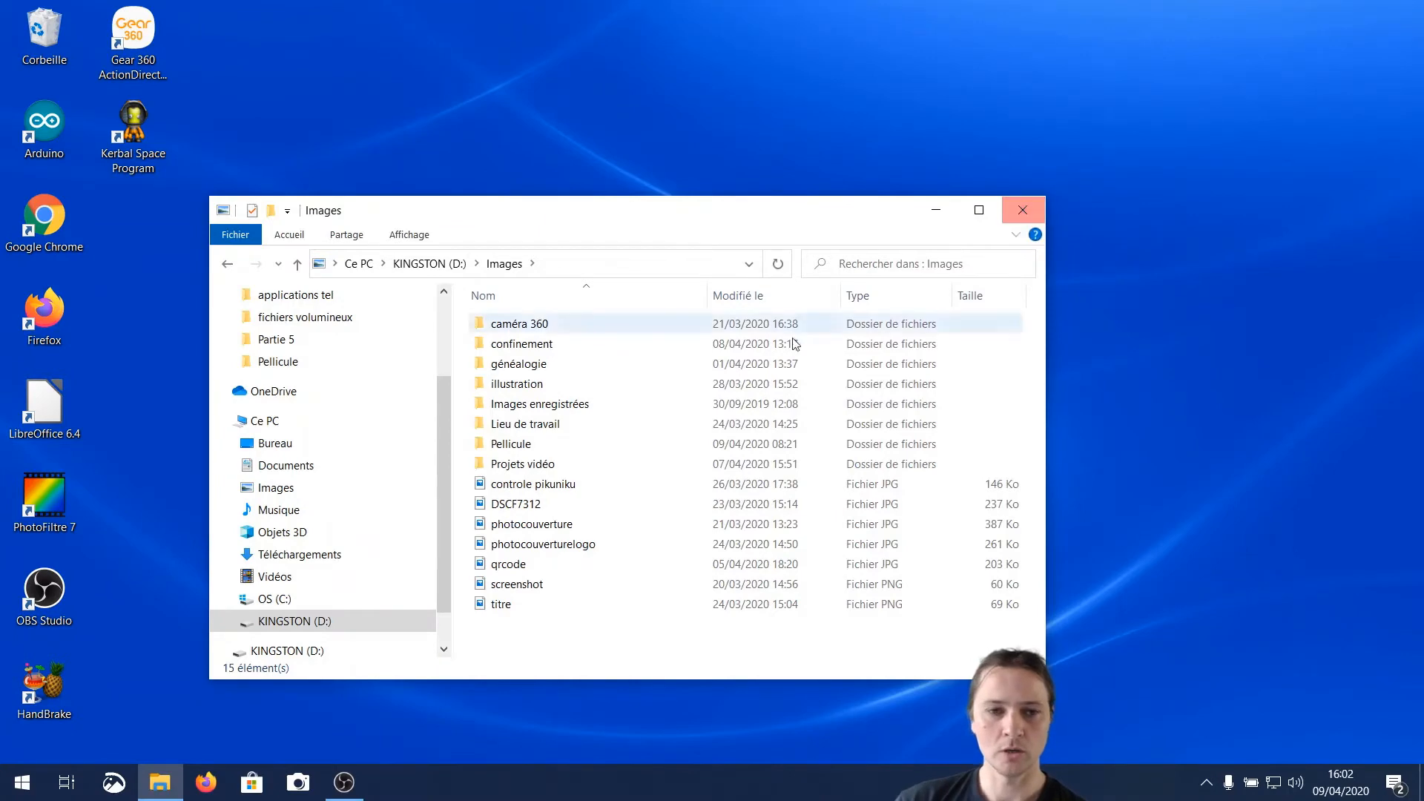
Quick-format the KINGSTON (D:) drive as FAT32 with 16 KB allocation units and the volume name KINGSTON, and close the formatting dialog
right_click(309, 627)
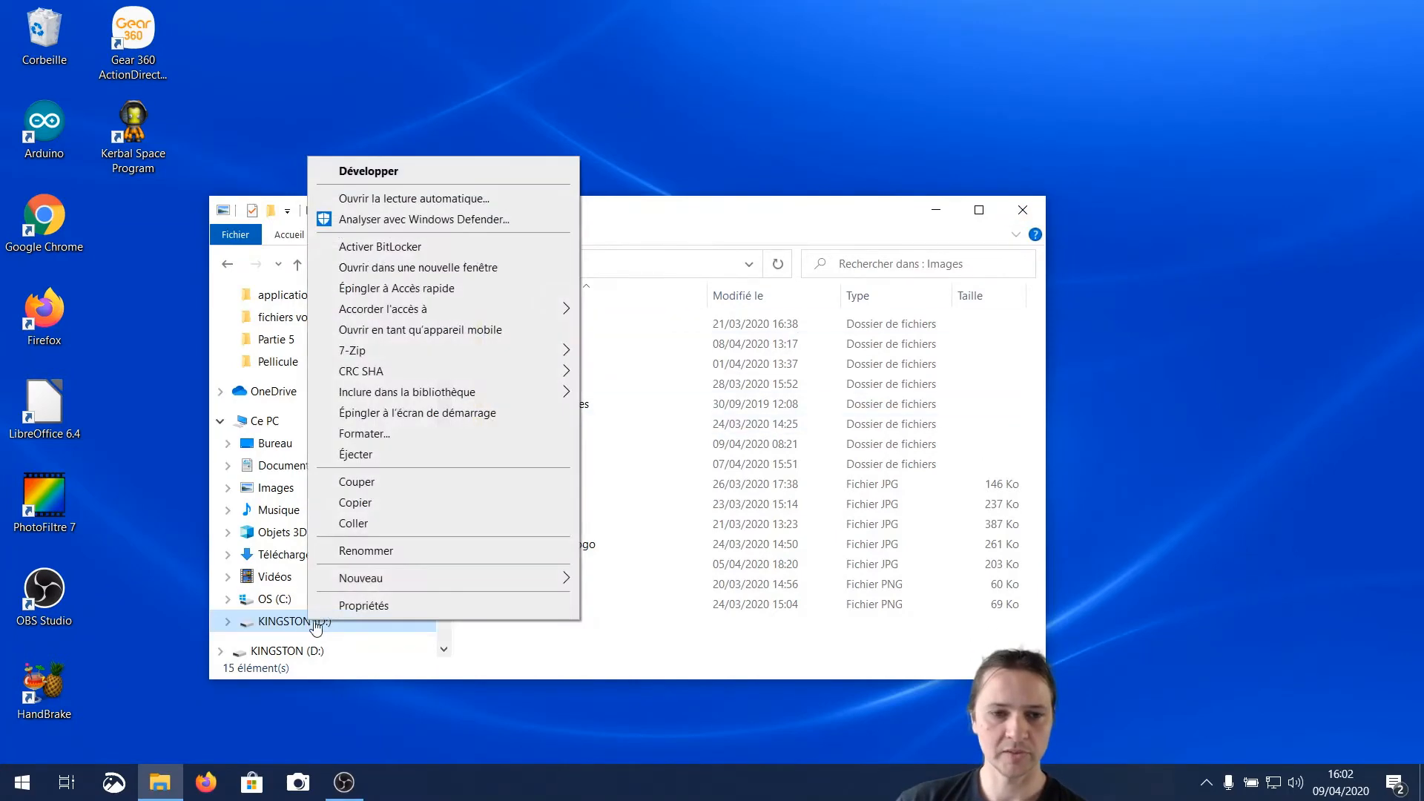
click(366, 440)
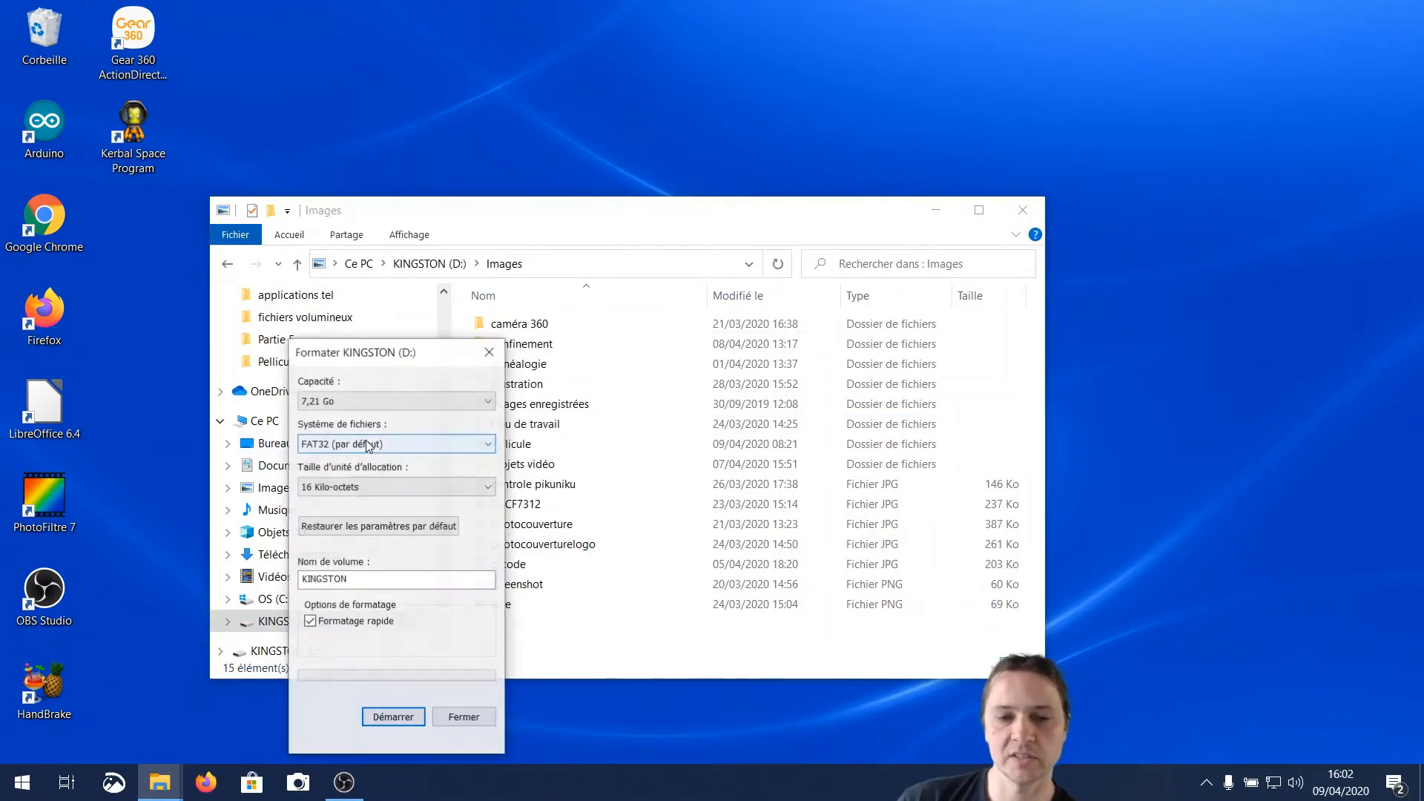
click(402, 718)
click(899, 391)
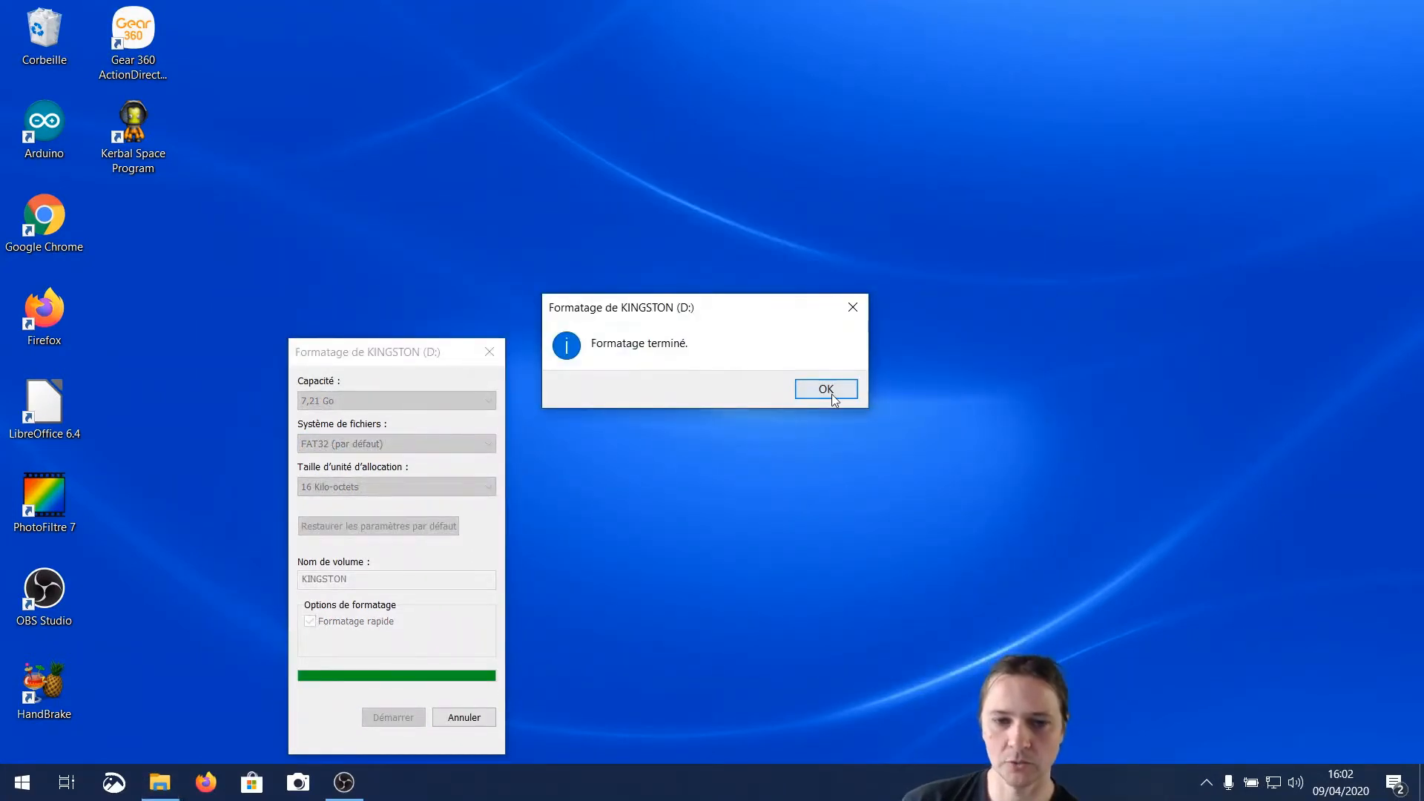
click(834, 396)
click(393, 719)
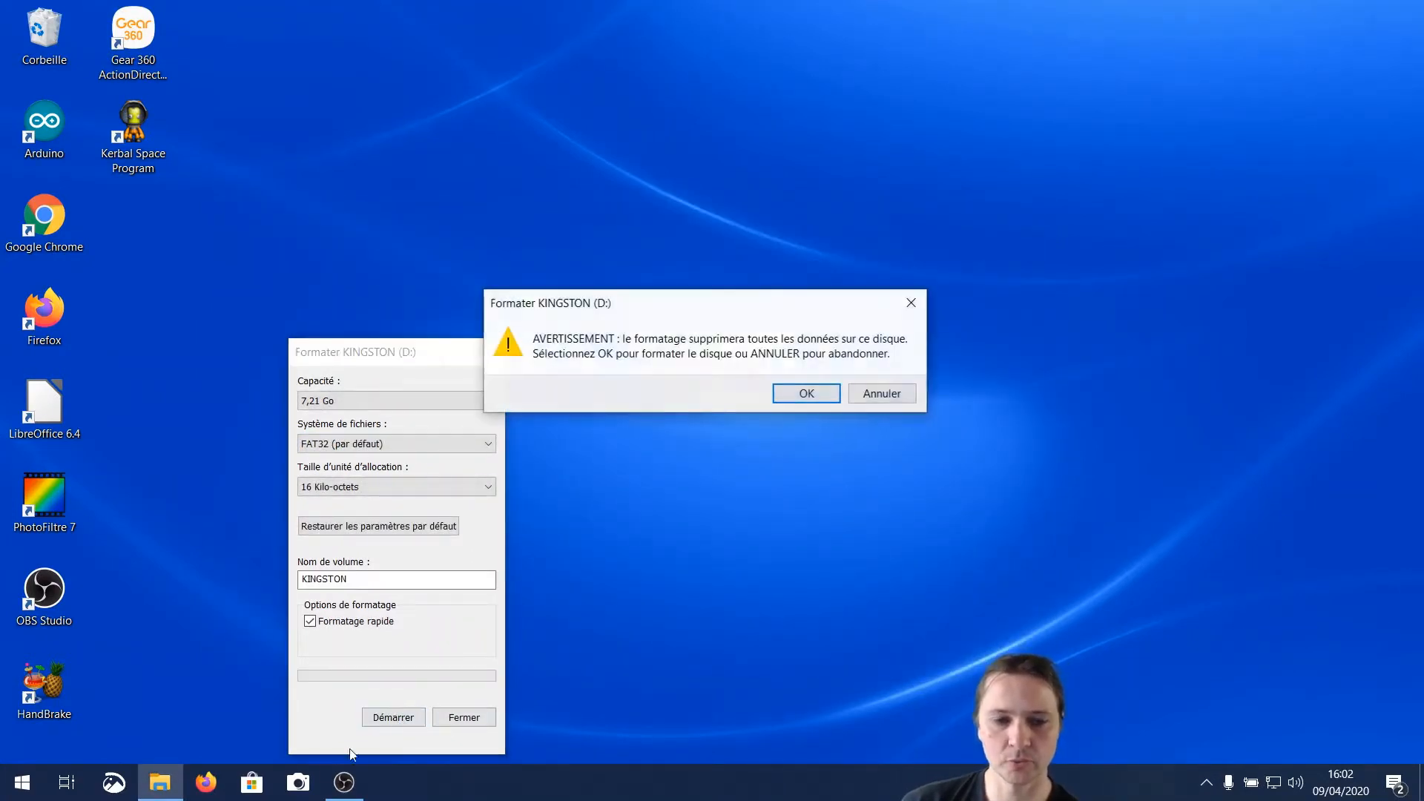
click(861, 393)
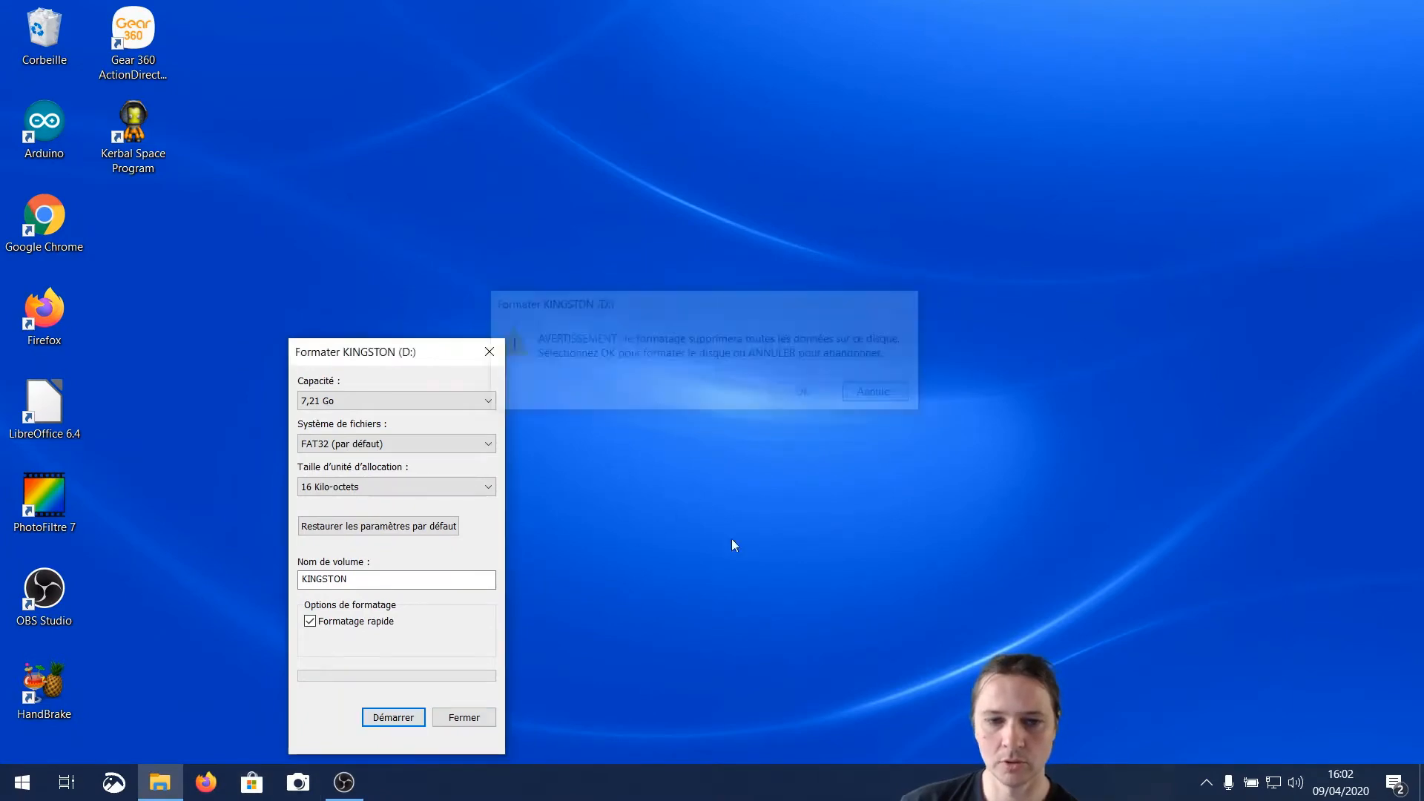
click(463, 717)
Reopen File Explorer and look at the actions available for the KINGSTON (D:) drive without running any
click(160, 783)
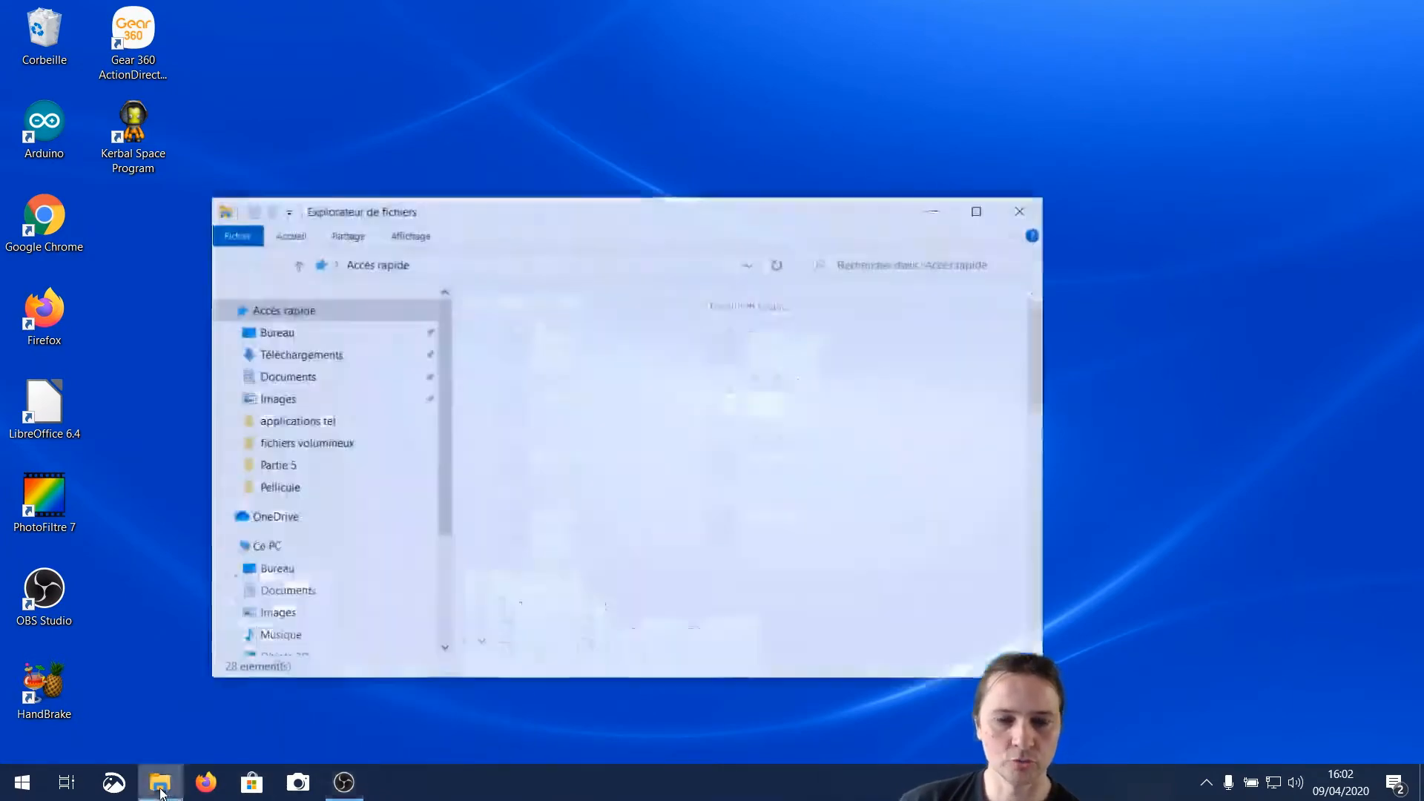
scroll(349, 608, down, 2)
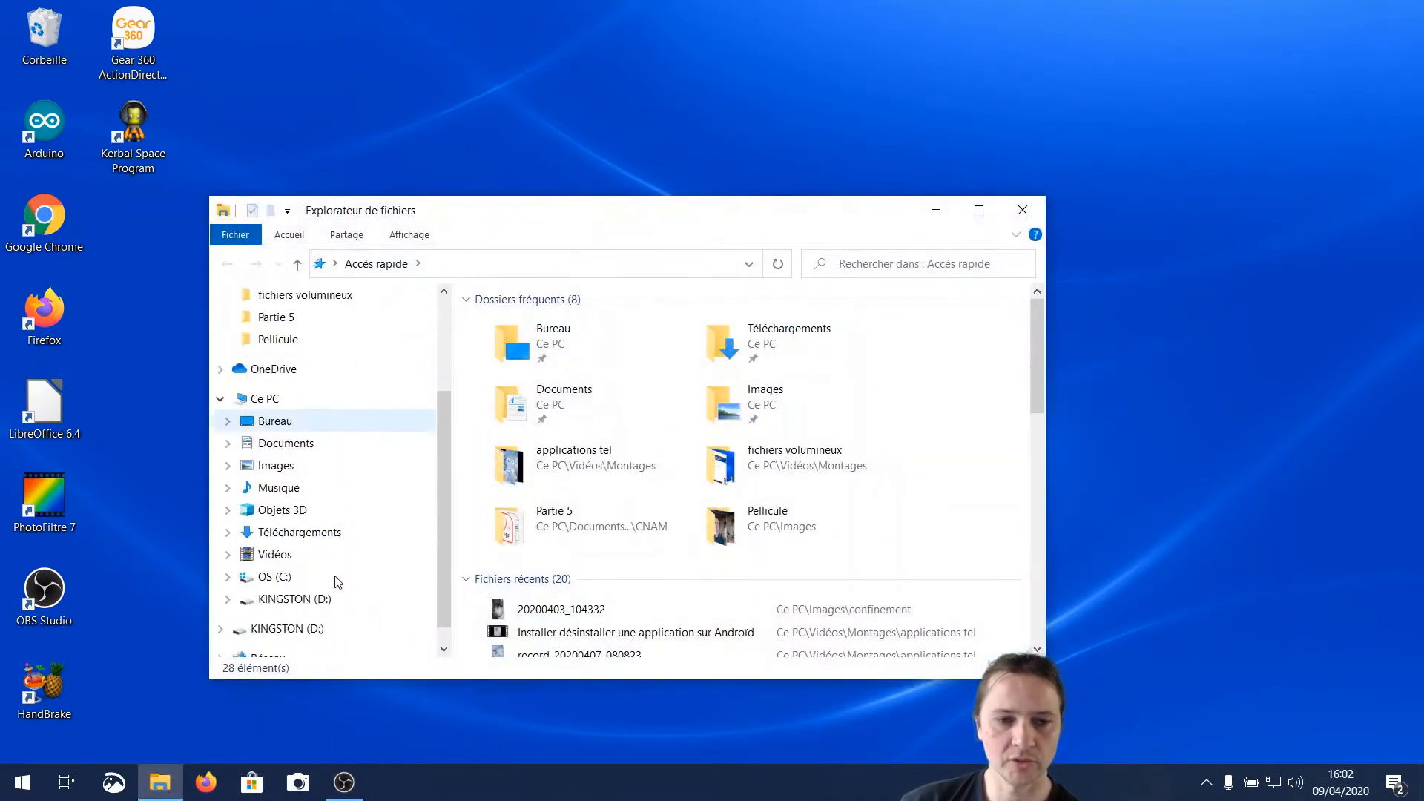
right_click(289, 602)
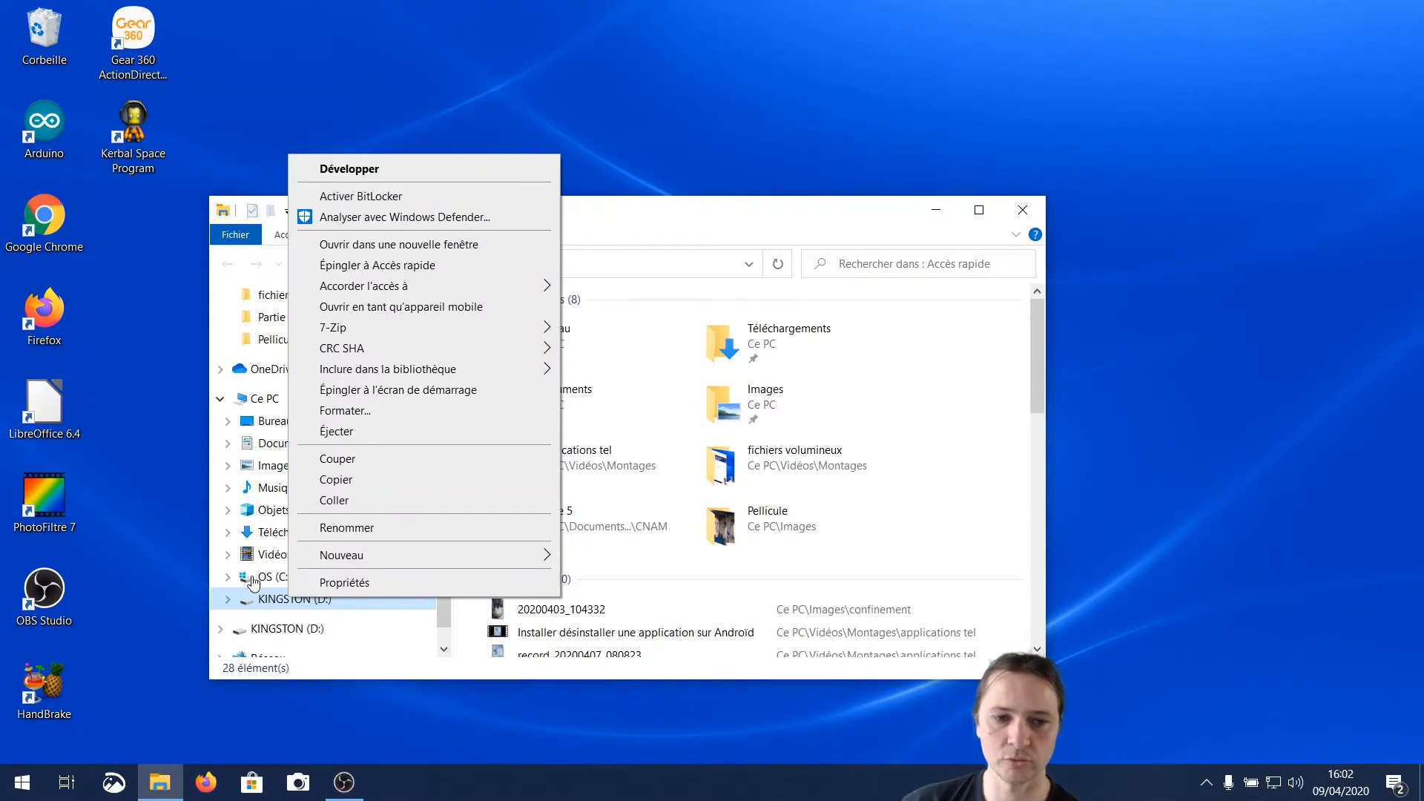
click(827, 114)
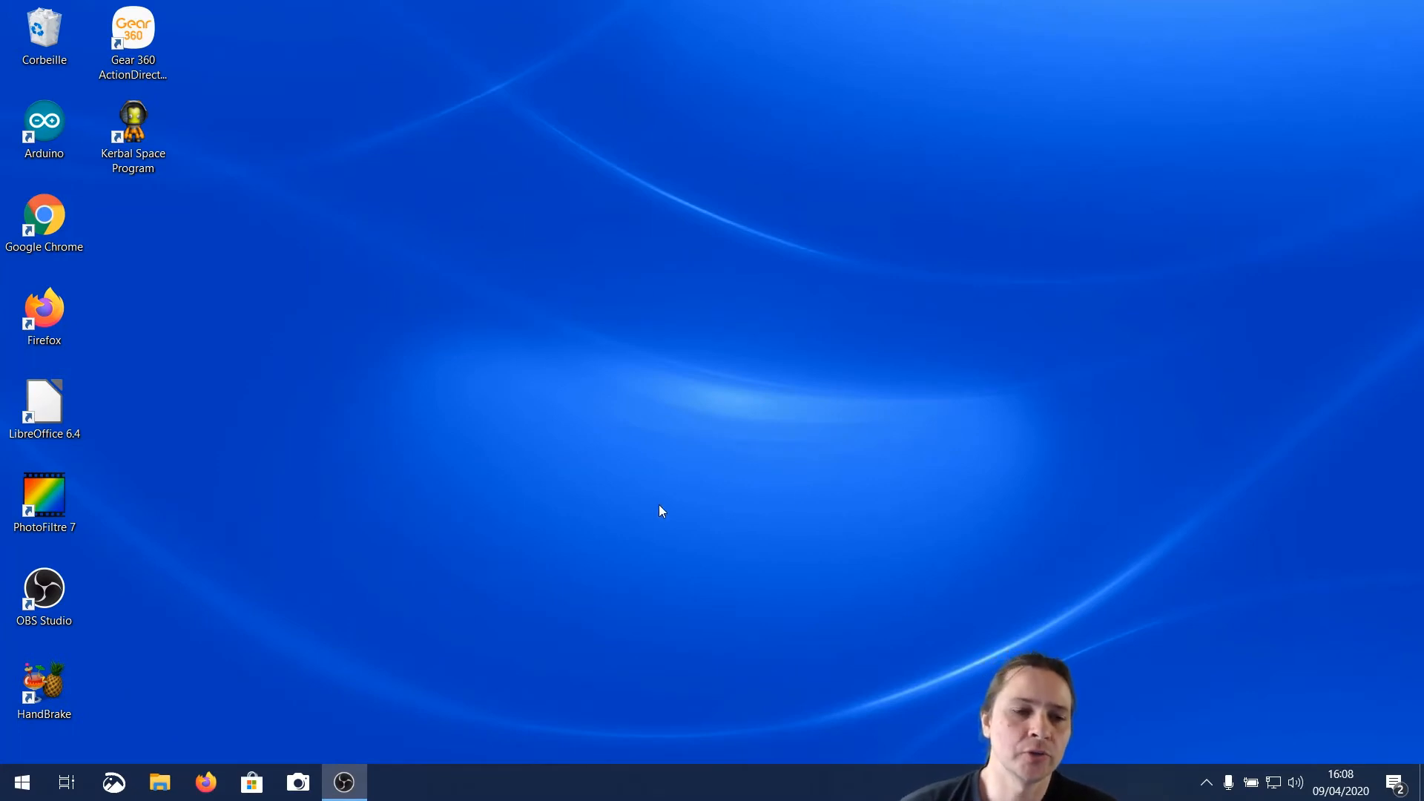
Switch to Windows Settings and add KINGSTON (D:) as the drive for backing up with File History
click(21, 785)
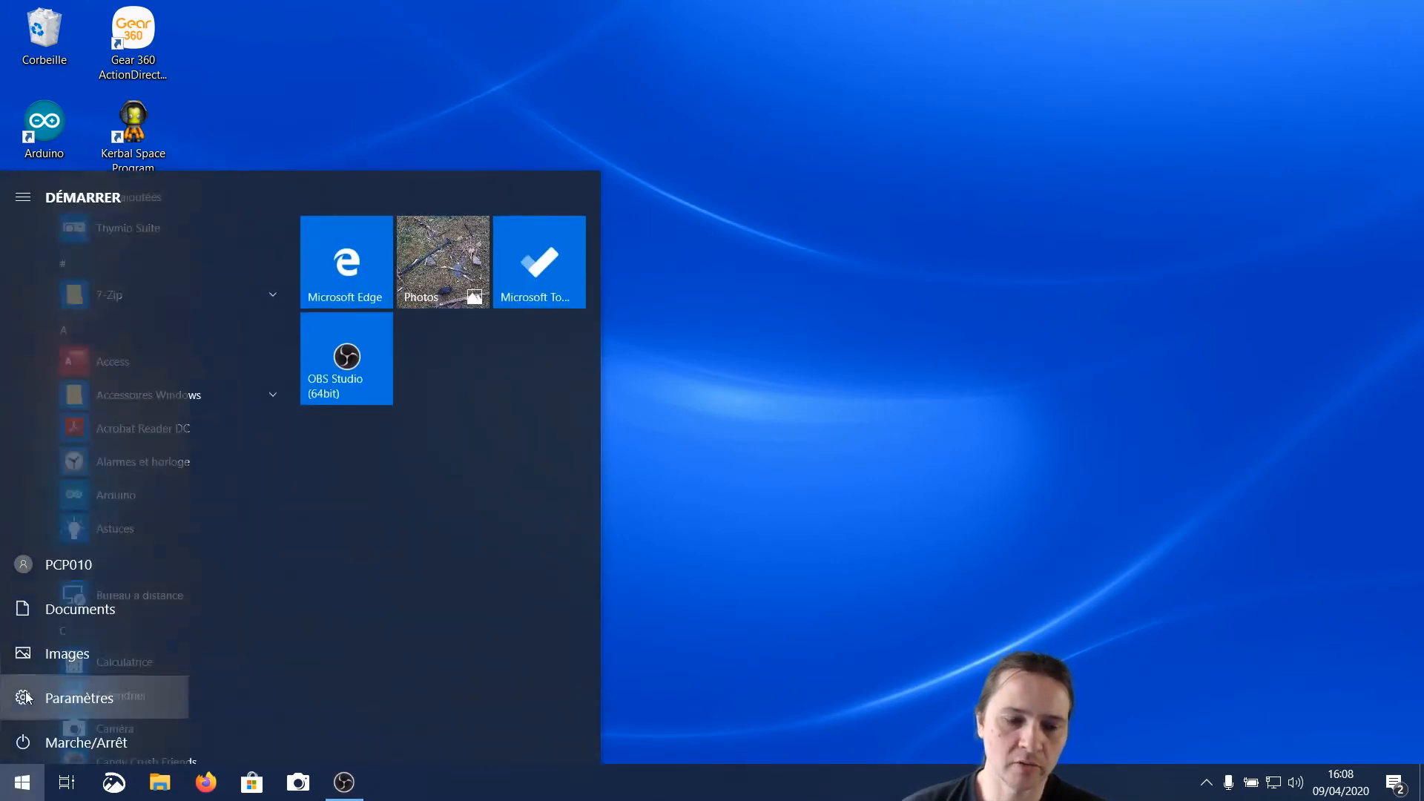
click(25, 697)
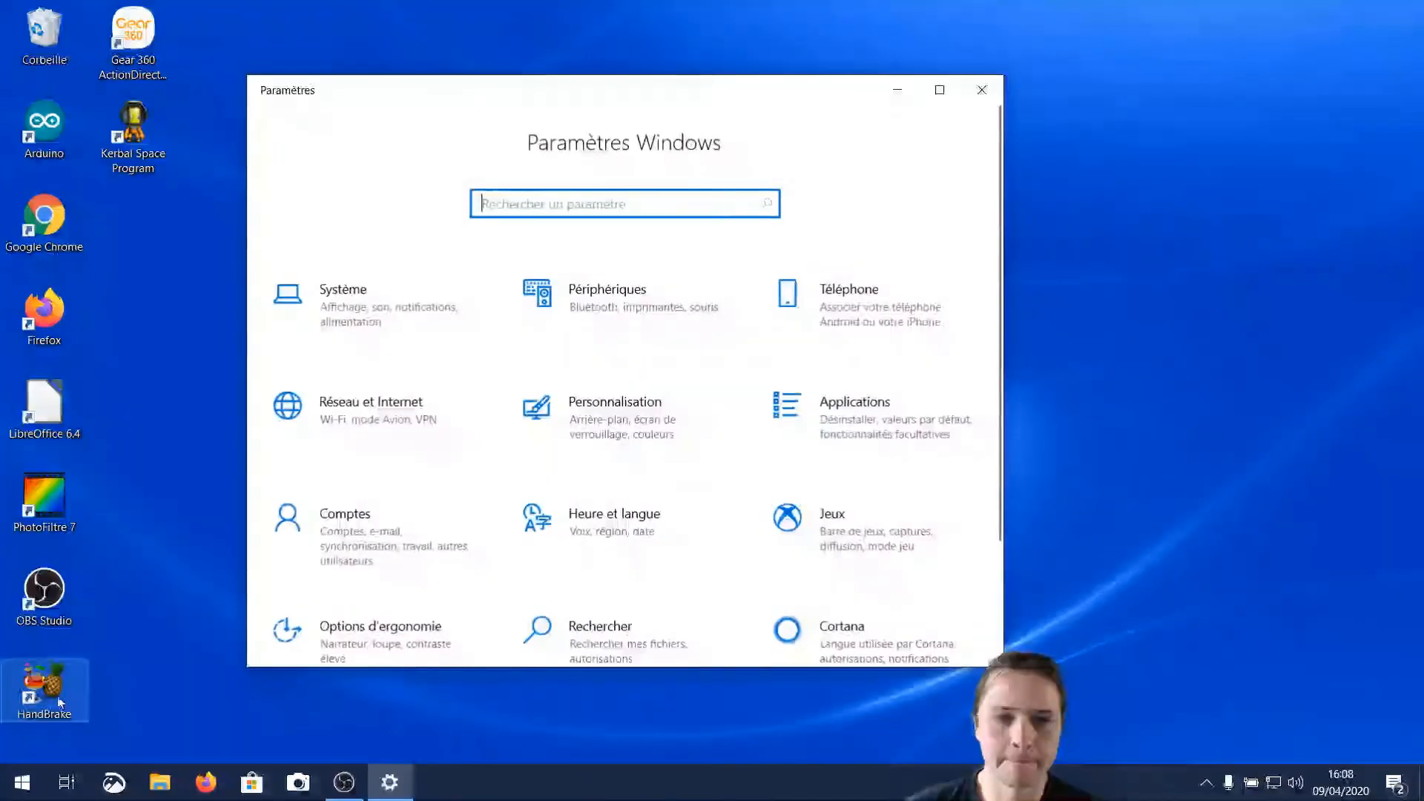
scroll(700, 510, down, 2)
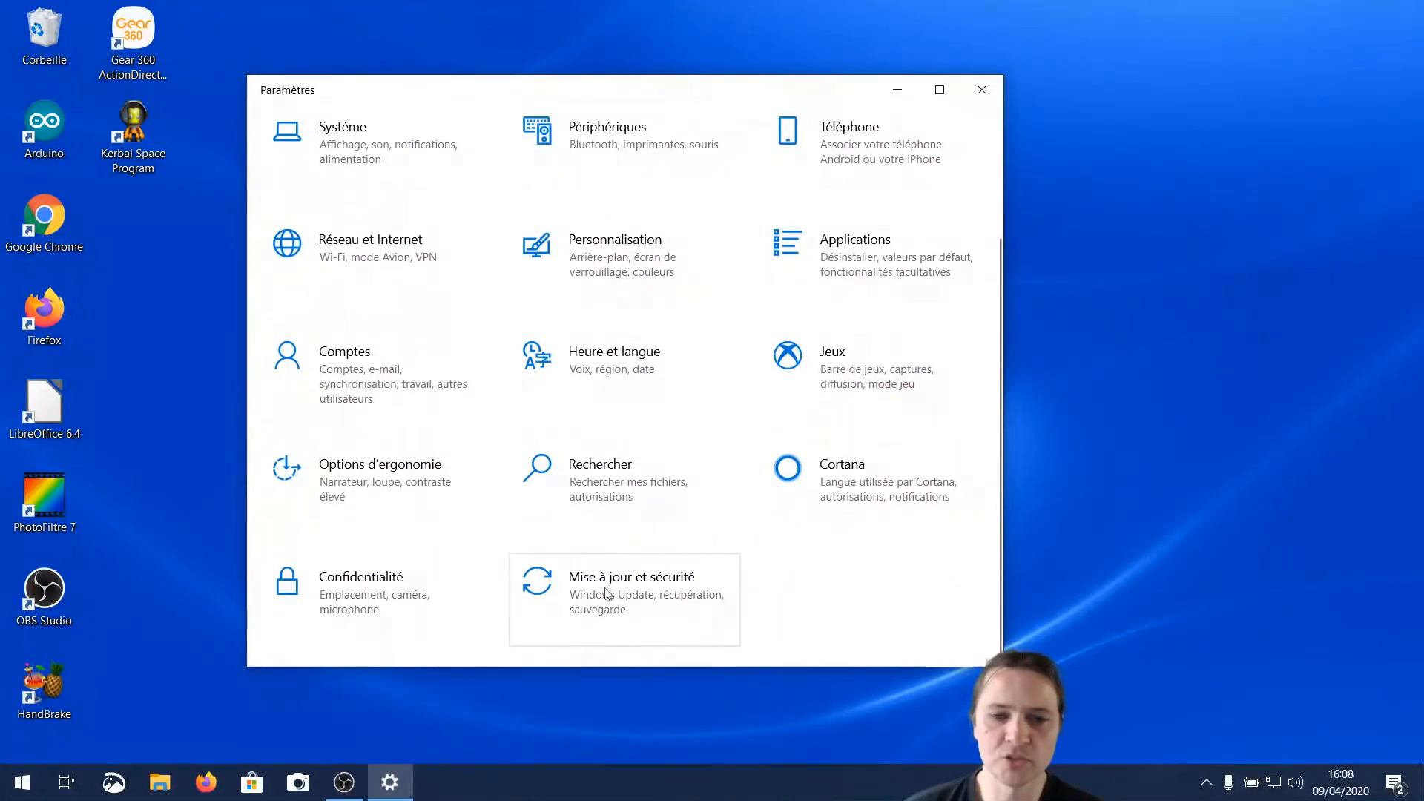
click(575, 599)
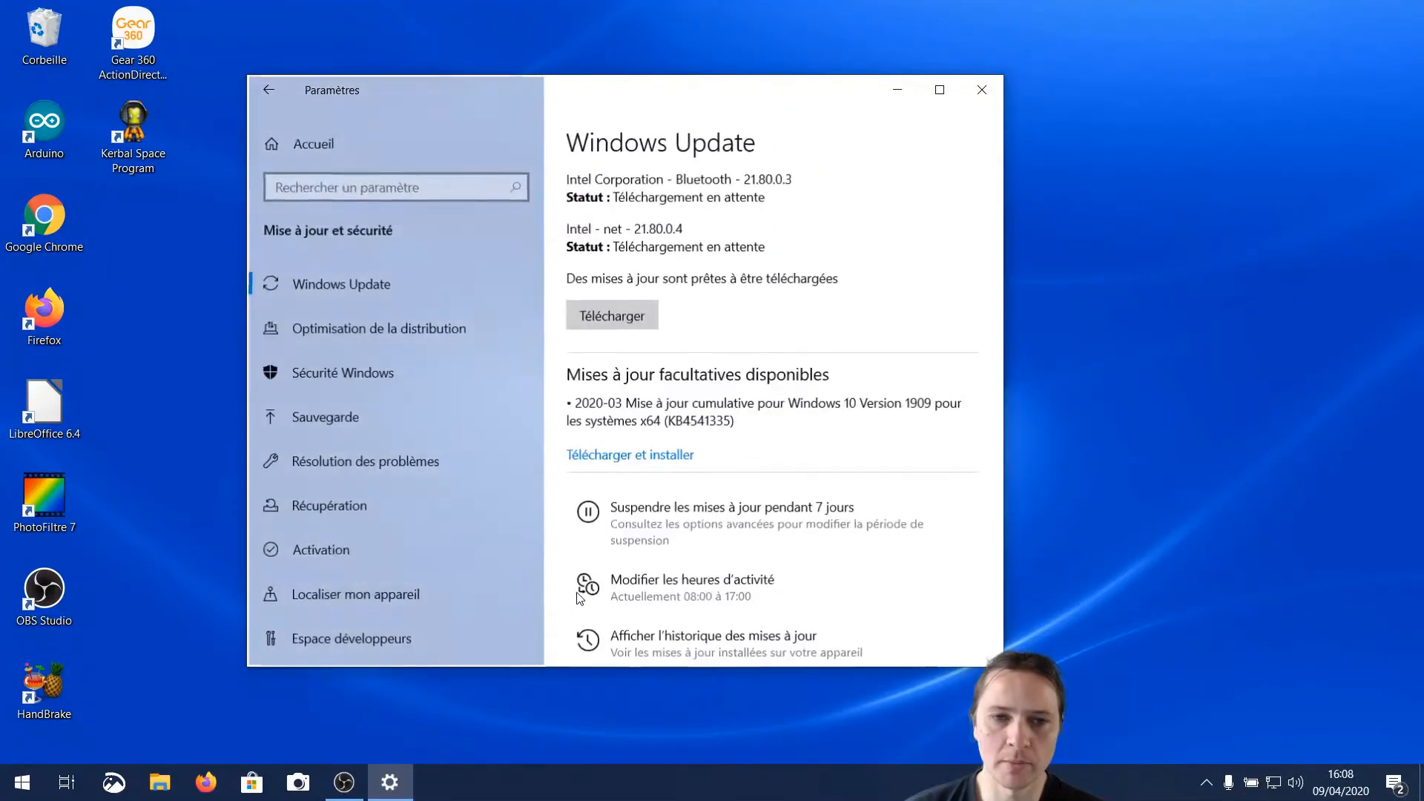
click(354, 419)
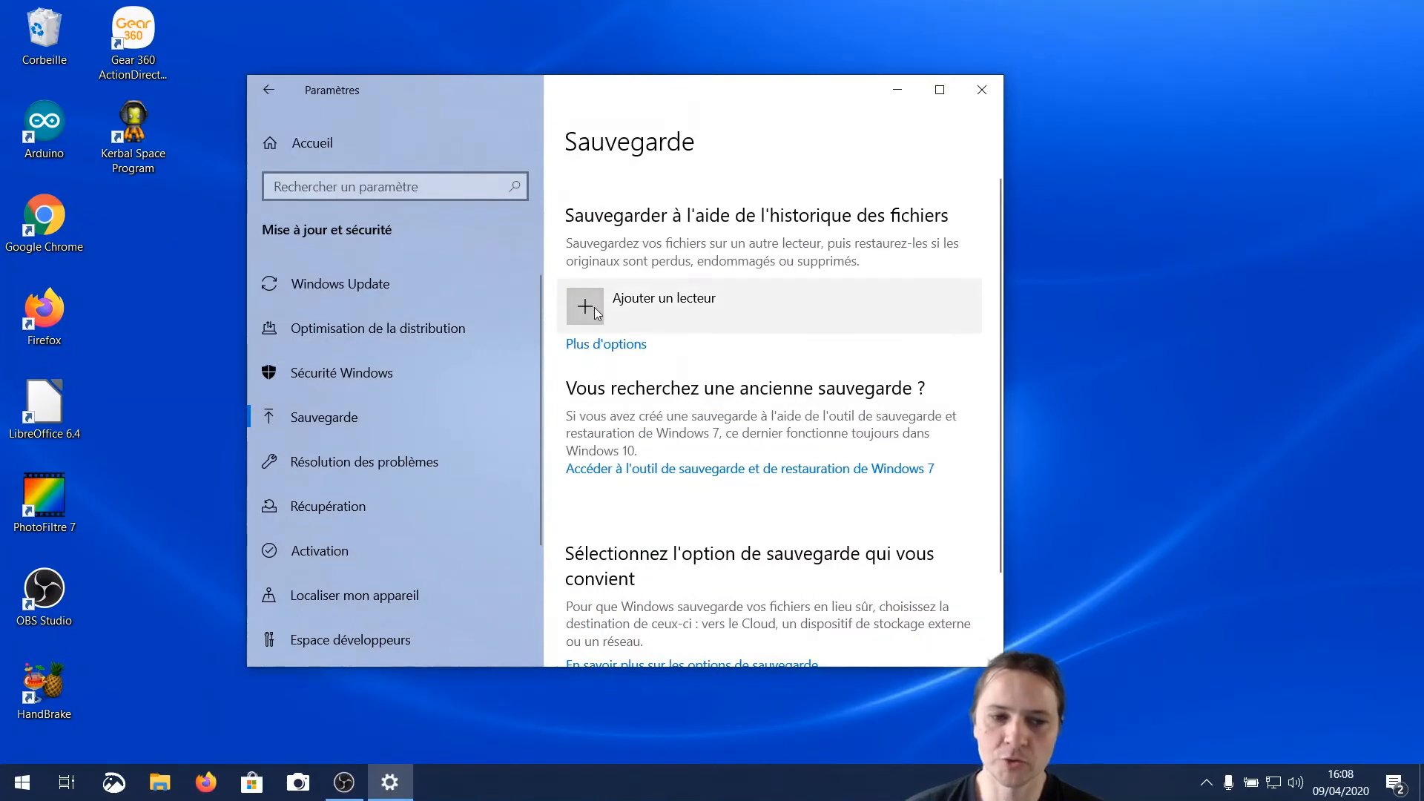
click(594, 307)
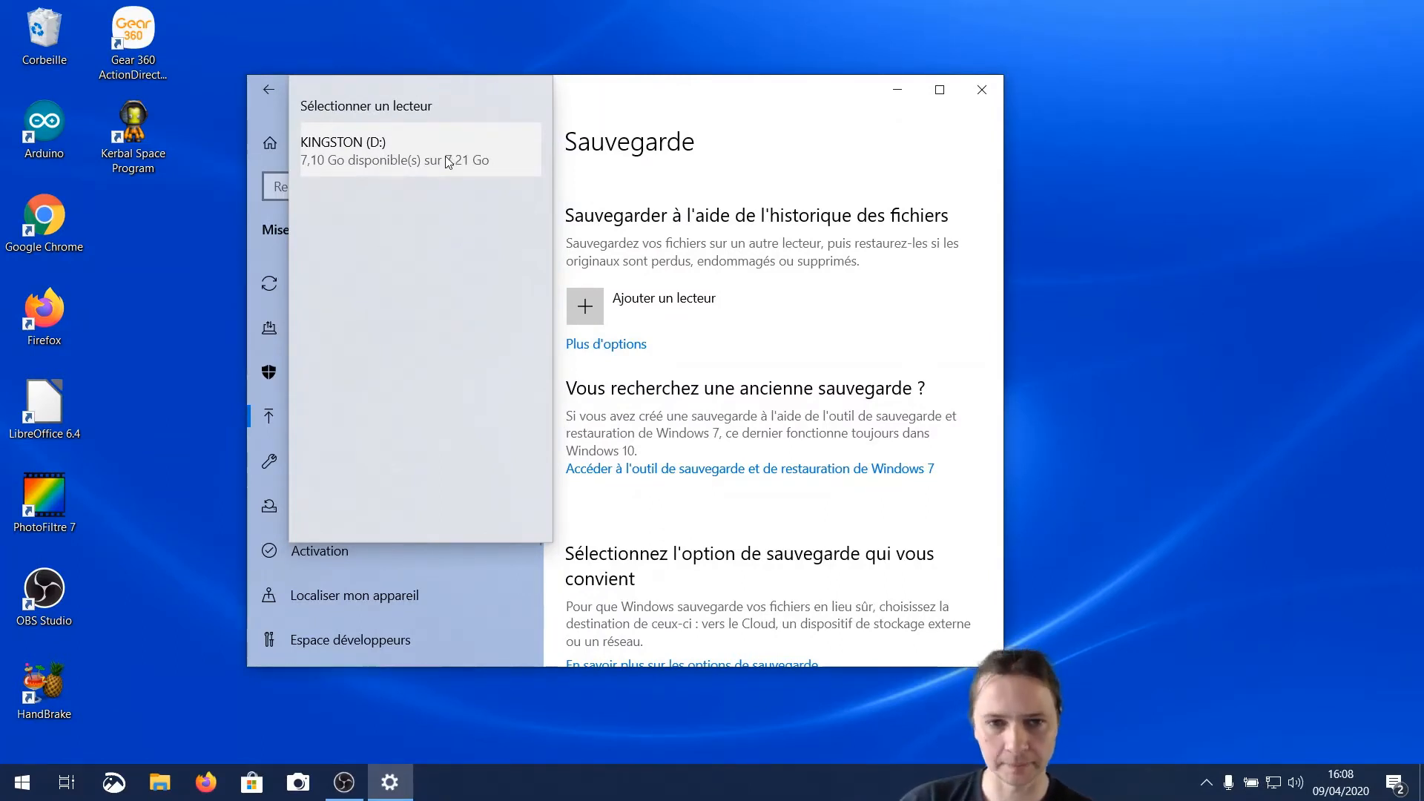
click(448, 162)
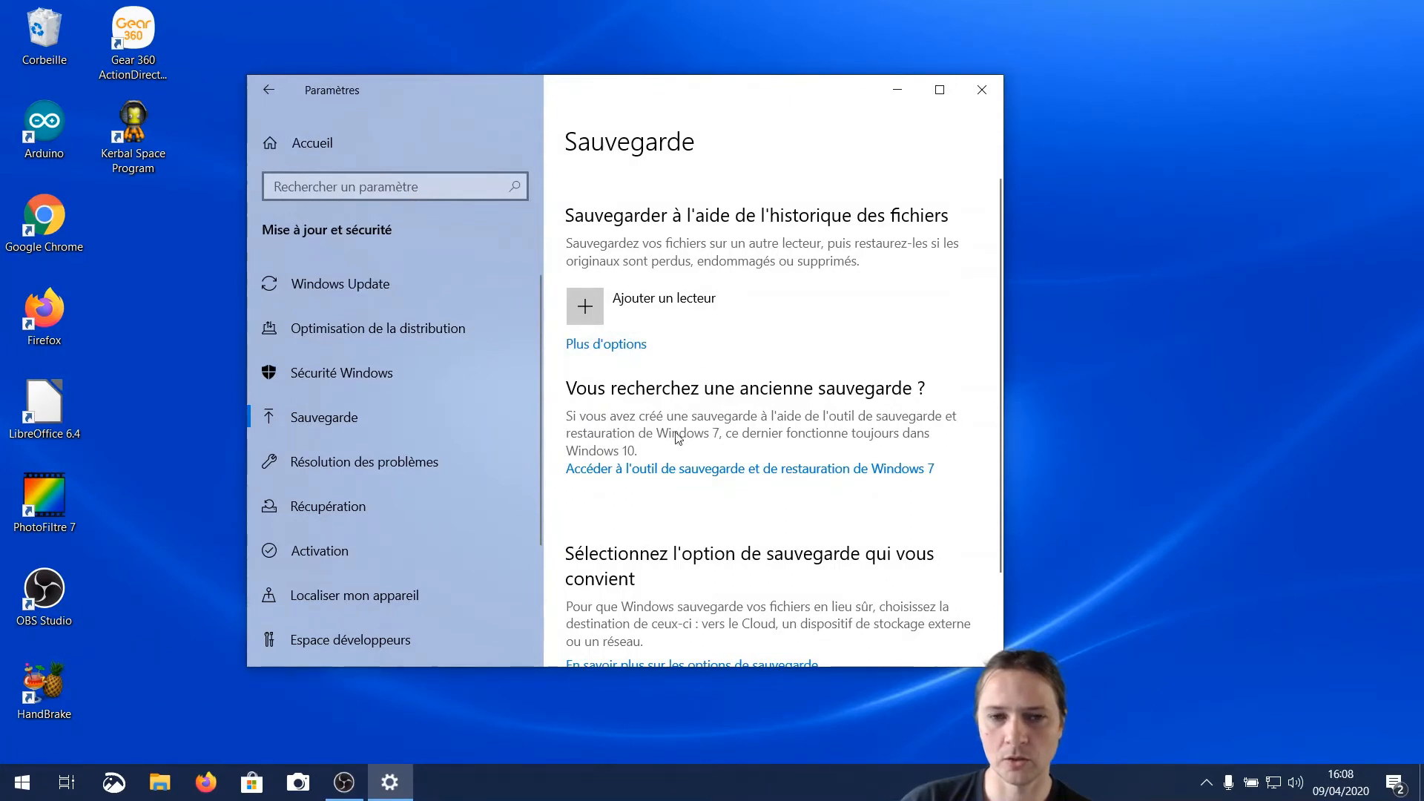
In the additional backup options, set files to be saved Toutes les heures (par défaut) and backups kept Pour toujours (par défaut)
click(611, 345)
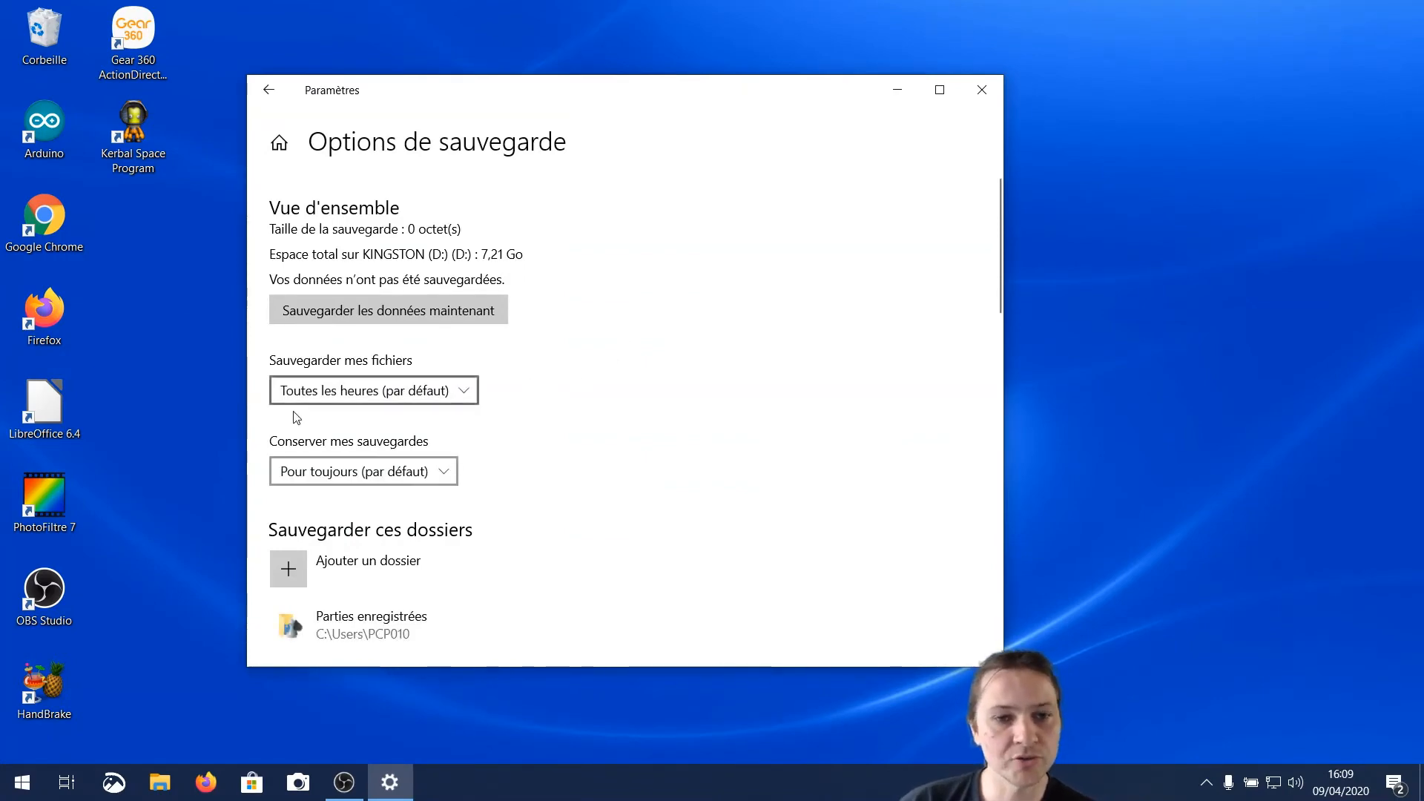
click(468, 400)
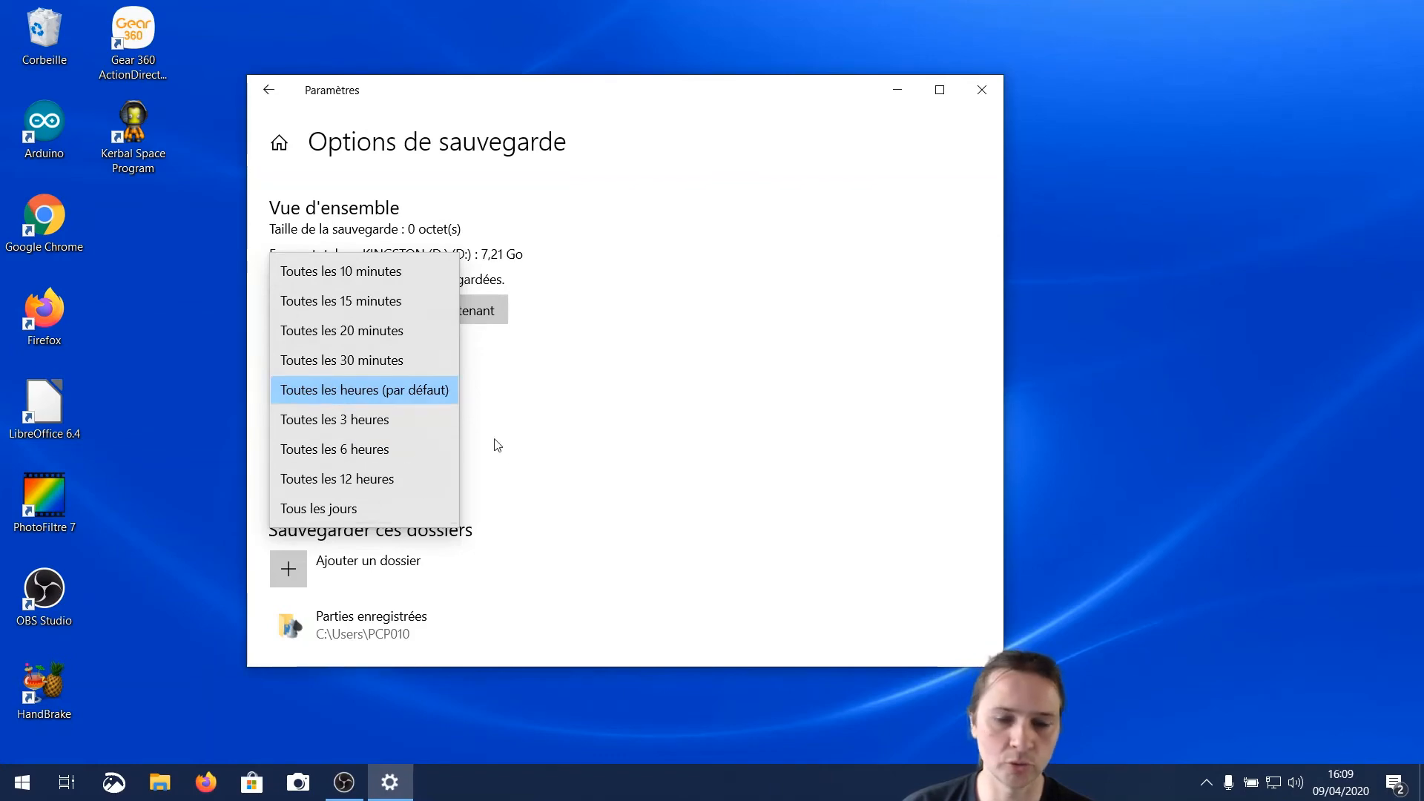
click(402, 389)
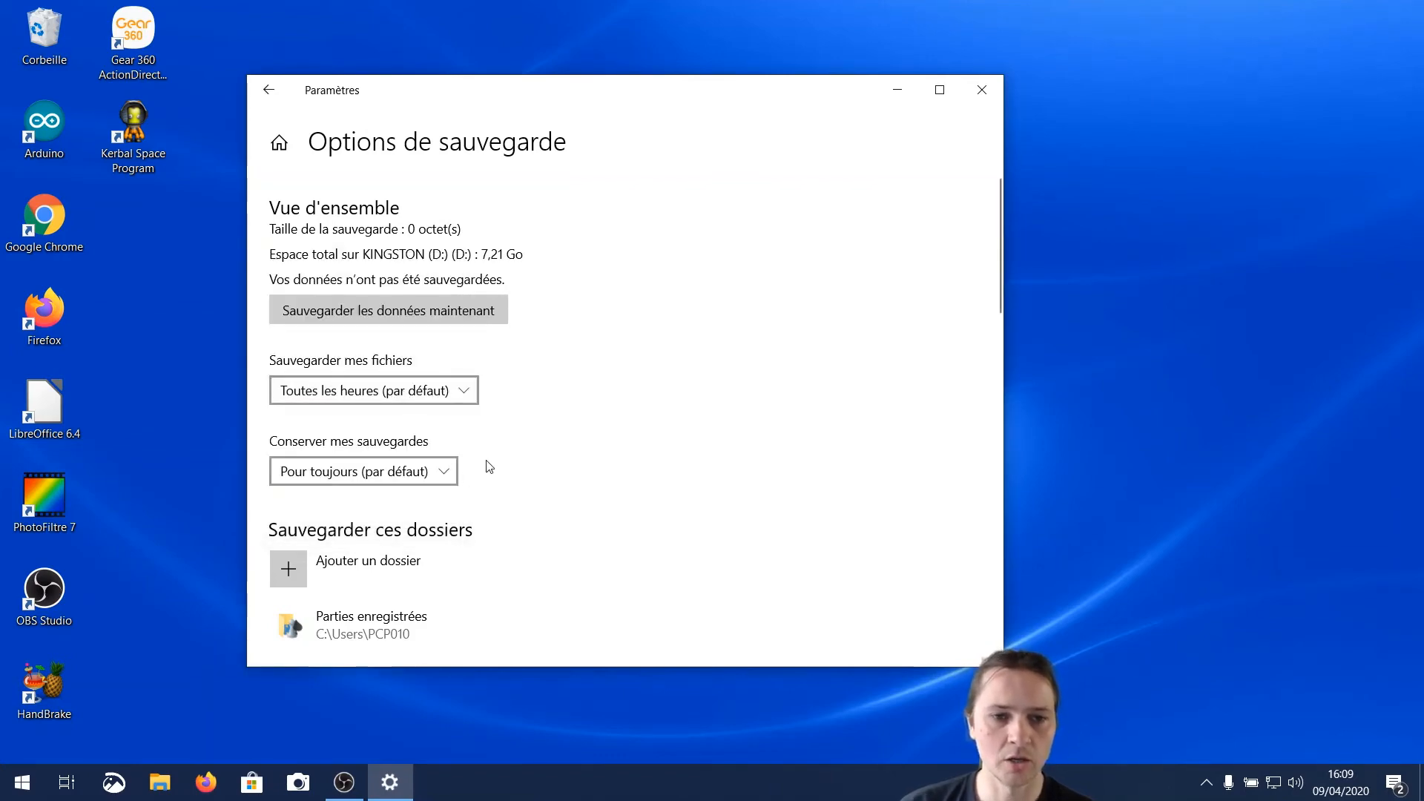
scroll(510, 461, down, 1)
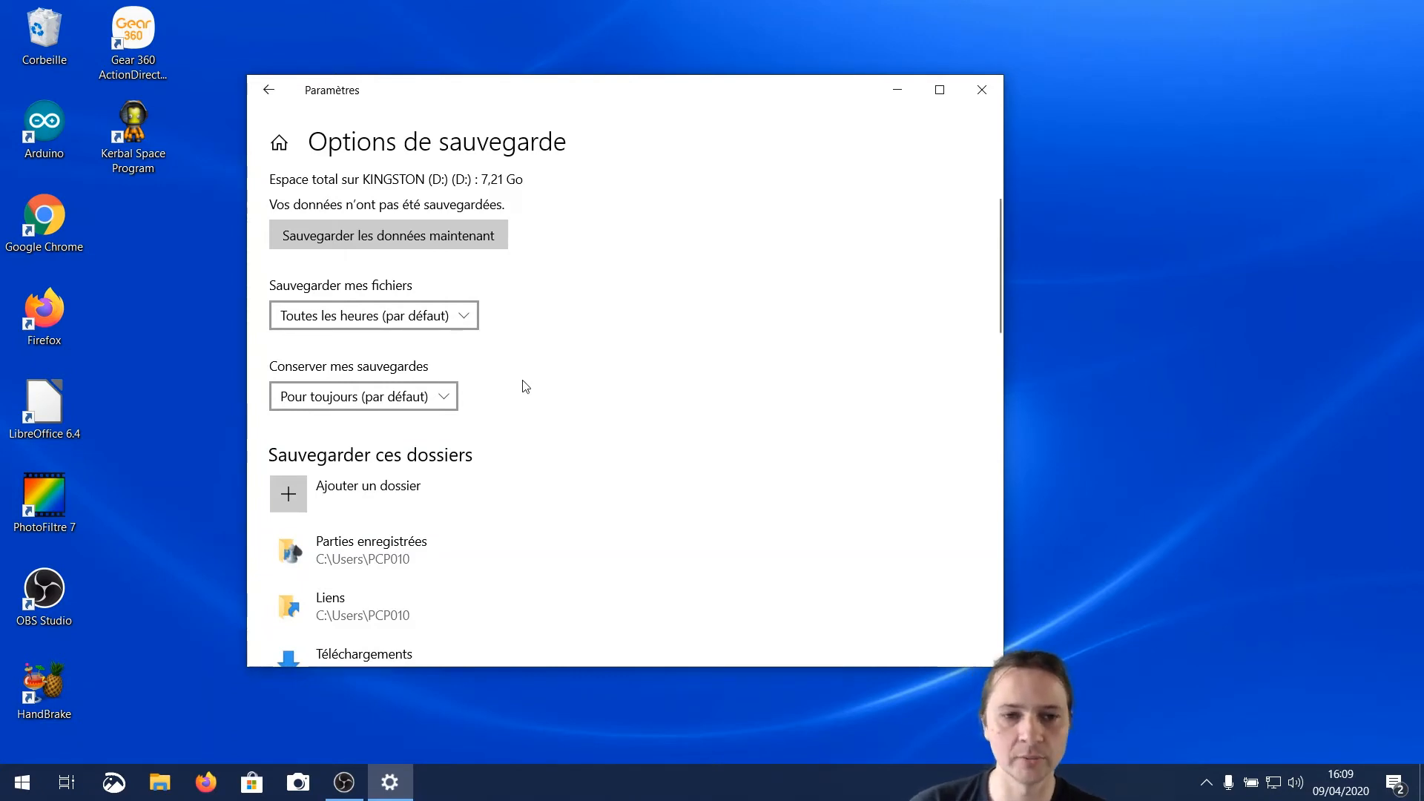
click(443, 404)
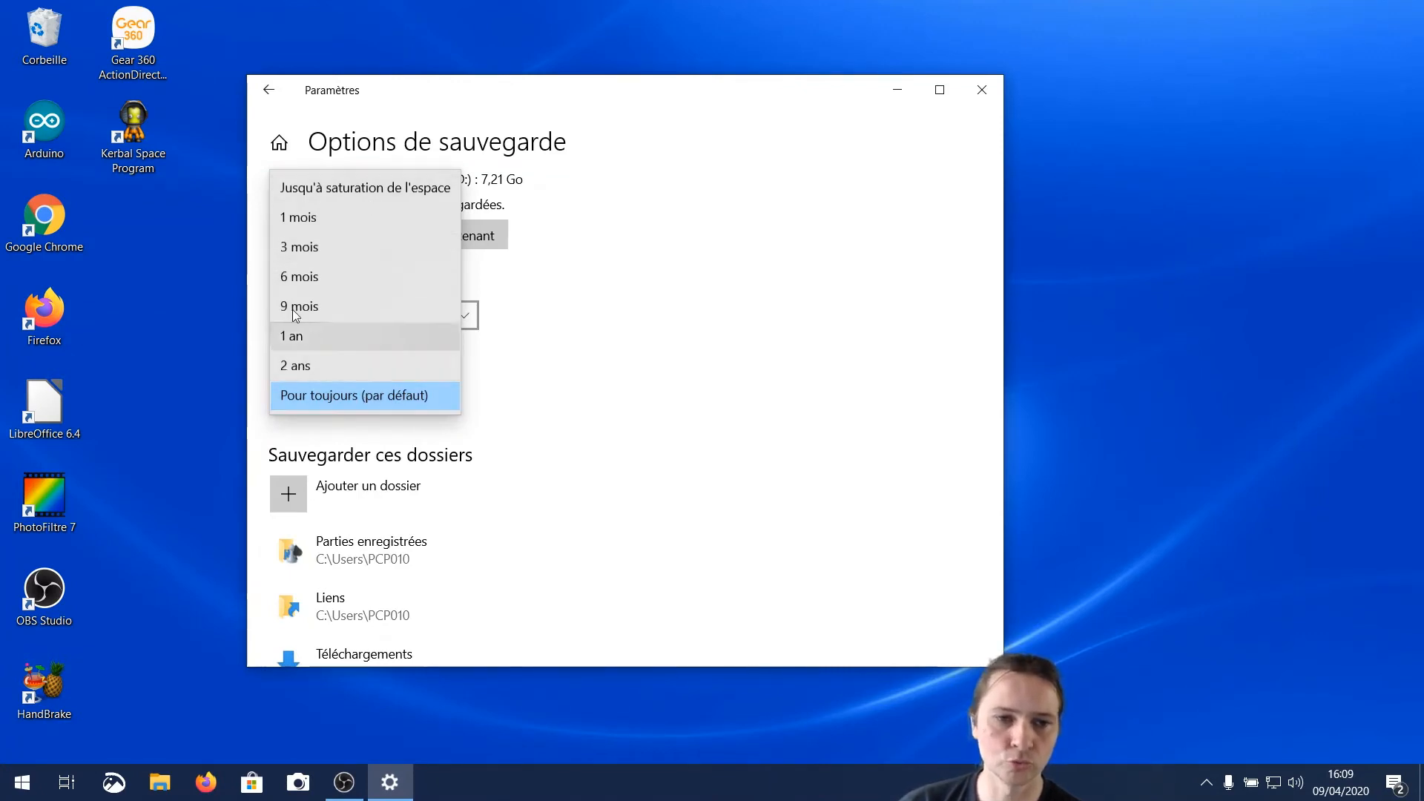
click(351, 399)
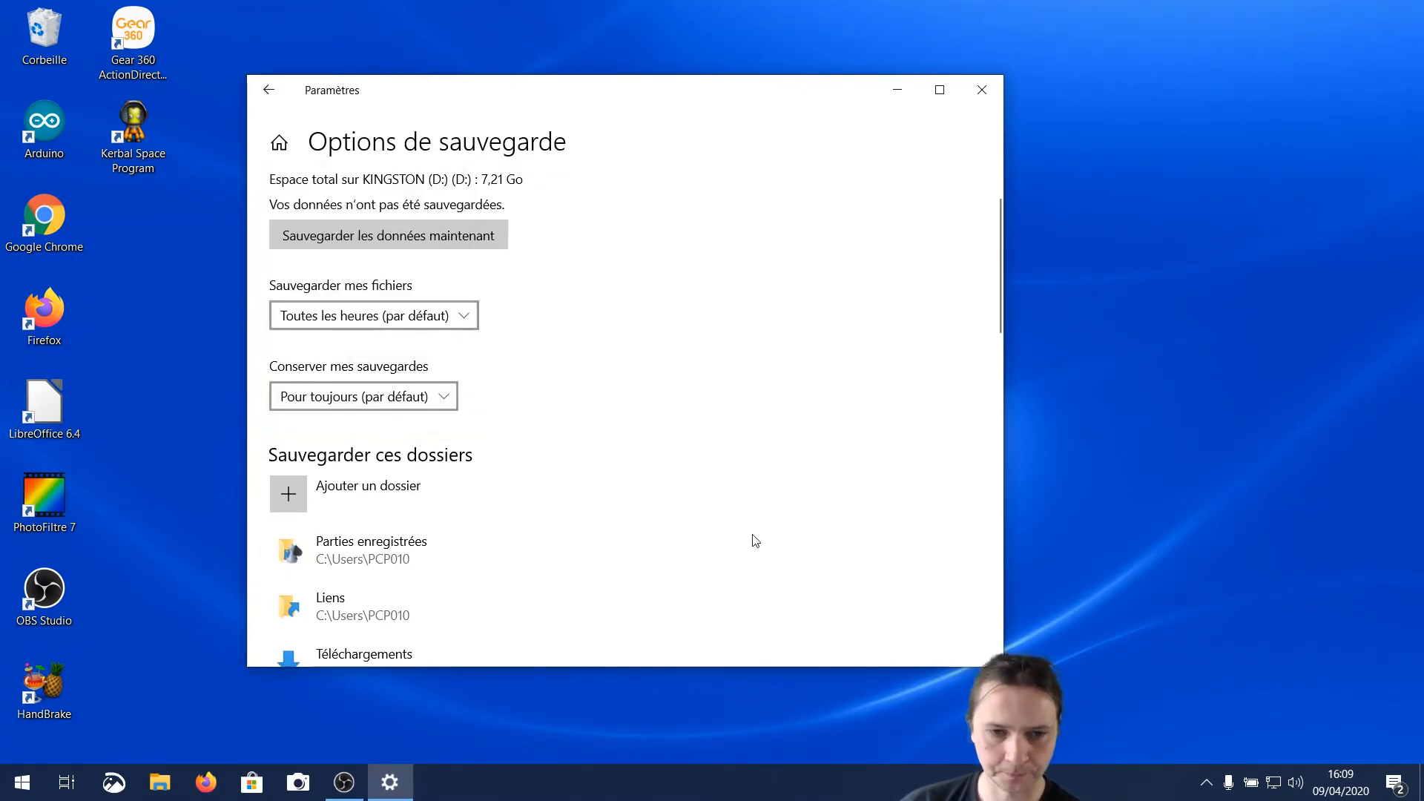
Remove the Parties enregistrées, Liens and Téléchargements folders from the list of folders to back up
scroll(753, 540, down, 1)
scroll(391, 311, down, 2)
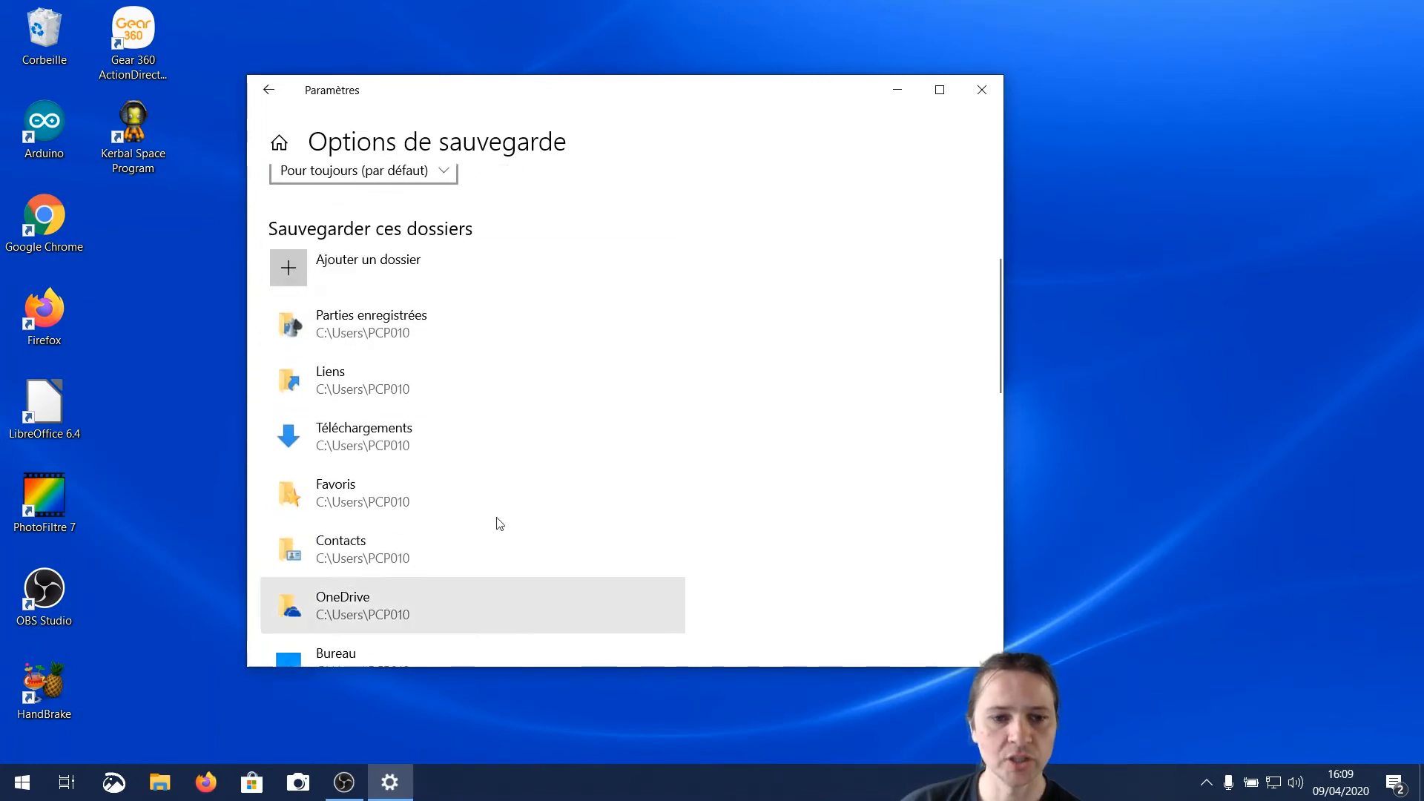
scroll(559, 496, down, 1)
scroll(559, 496, up, 1)
click(352, 341)
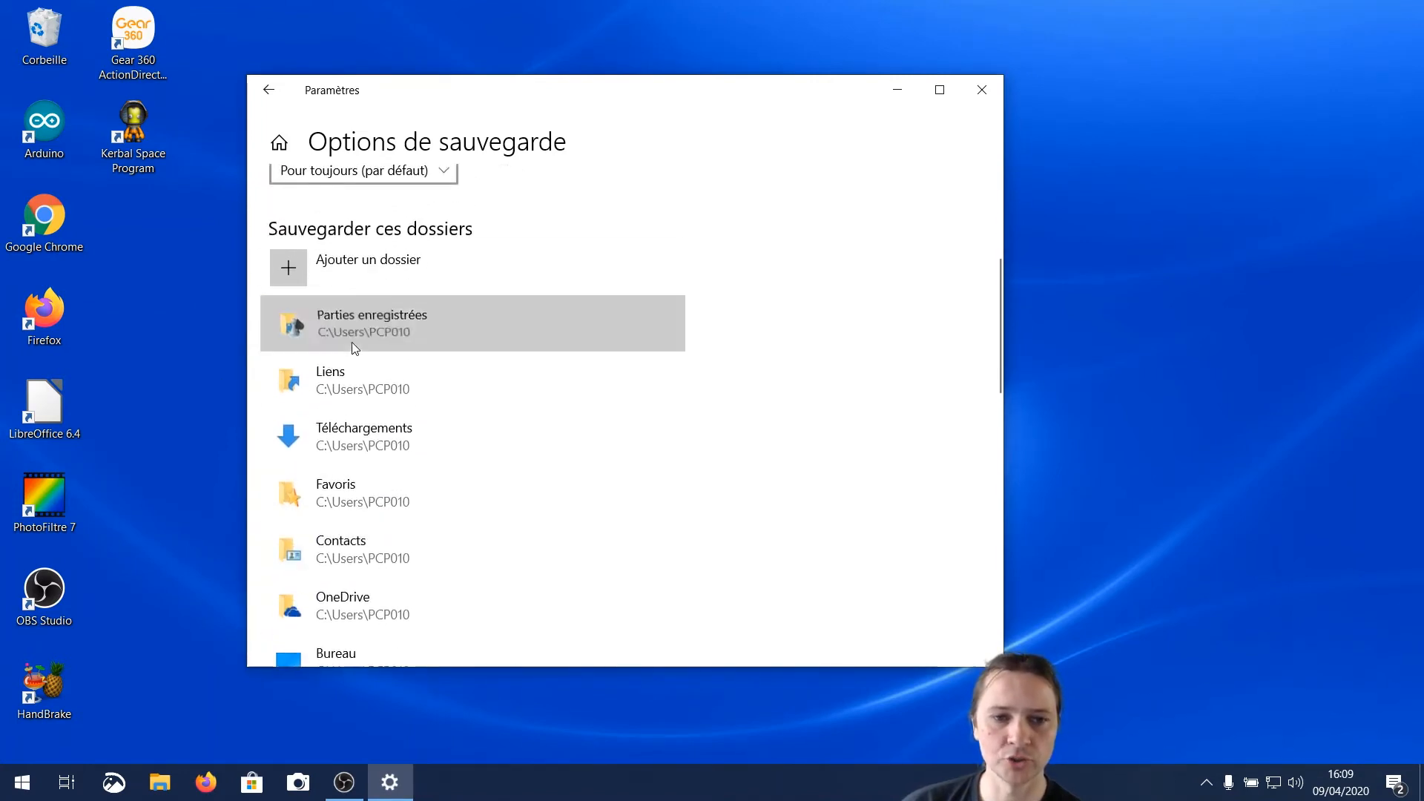
click(632, 384)
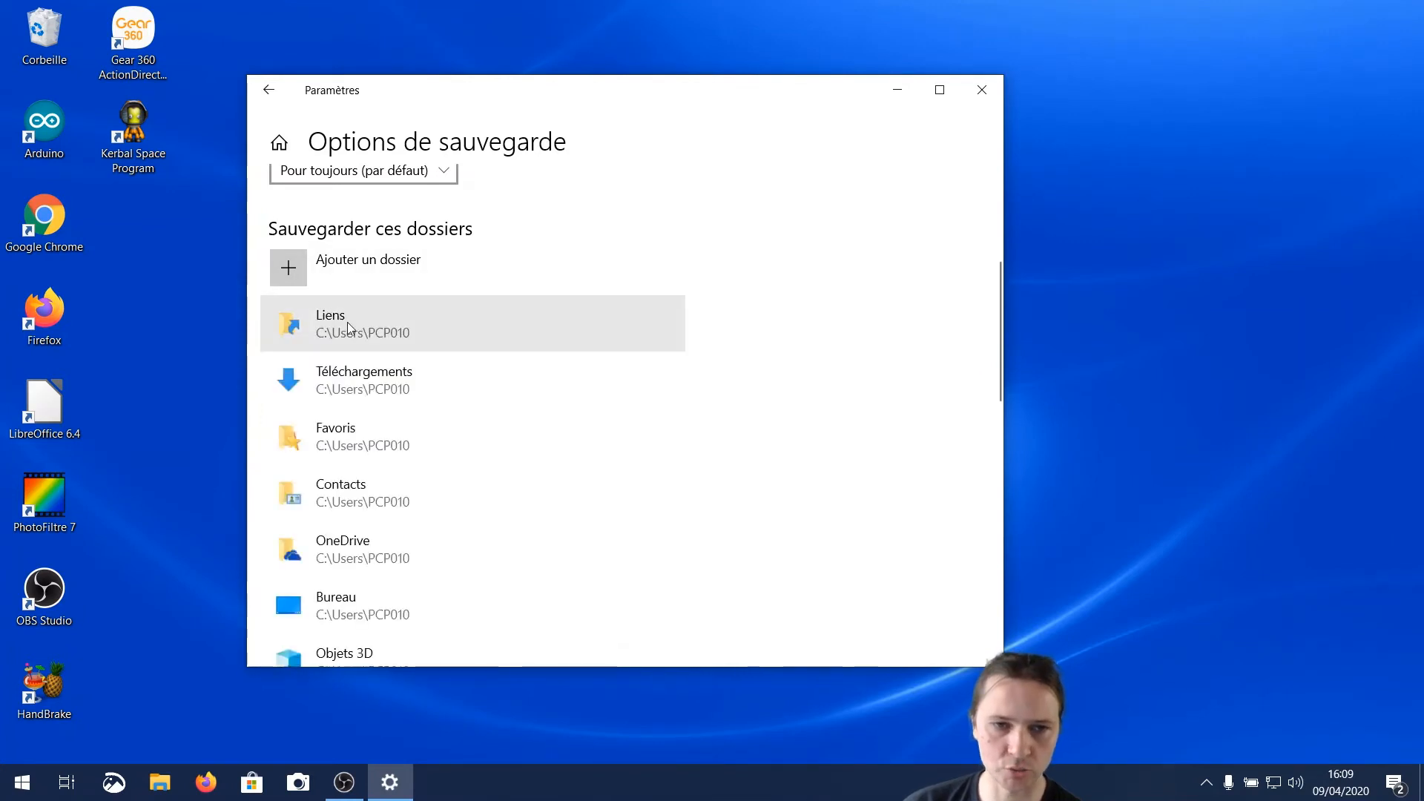
click(356, 325)
click(613, 381)
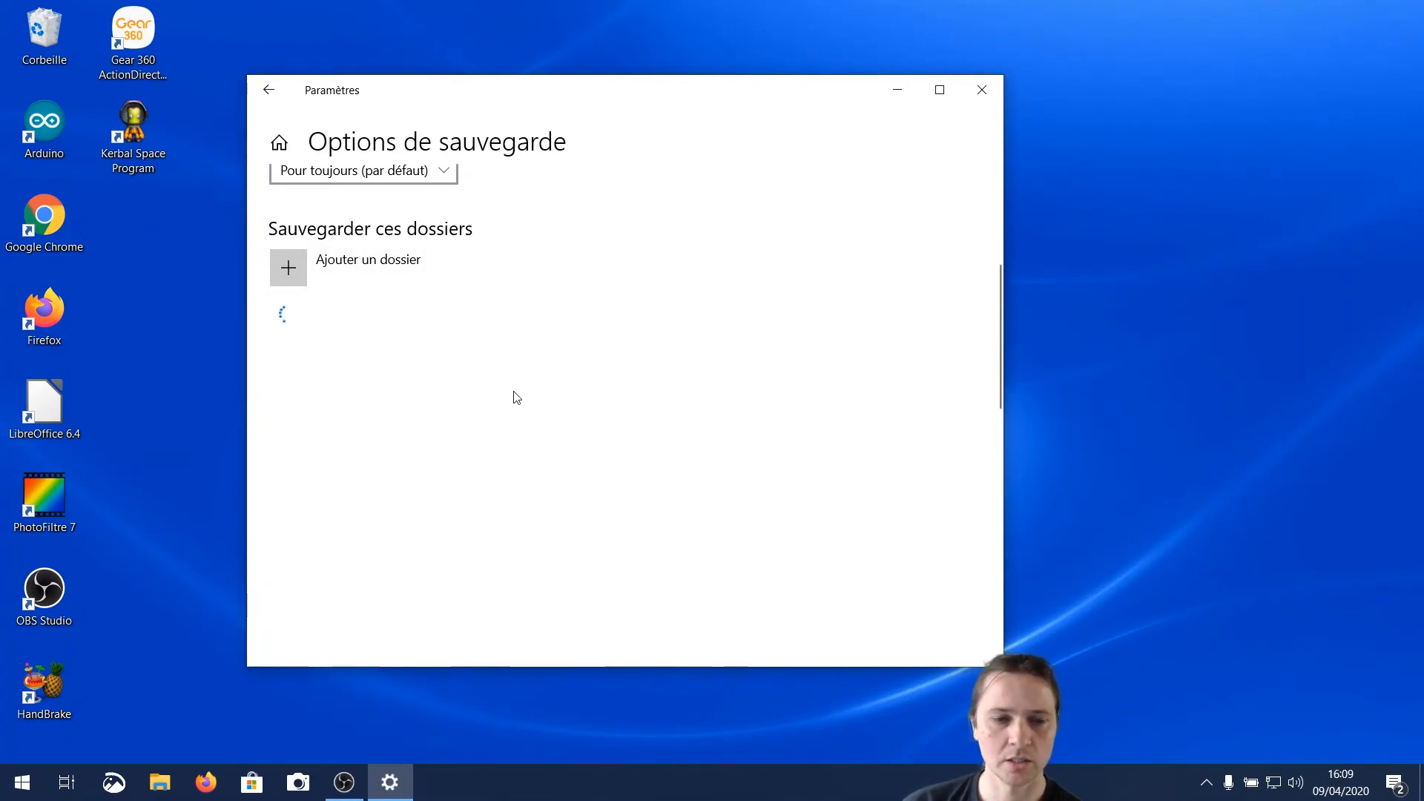
click(412, 349)
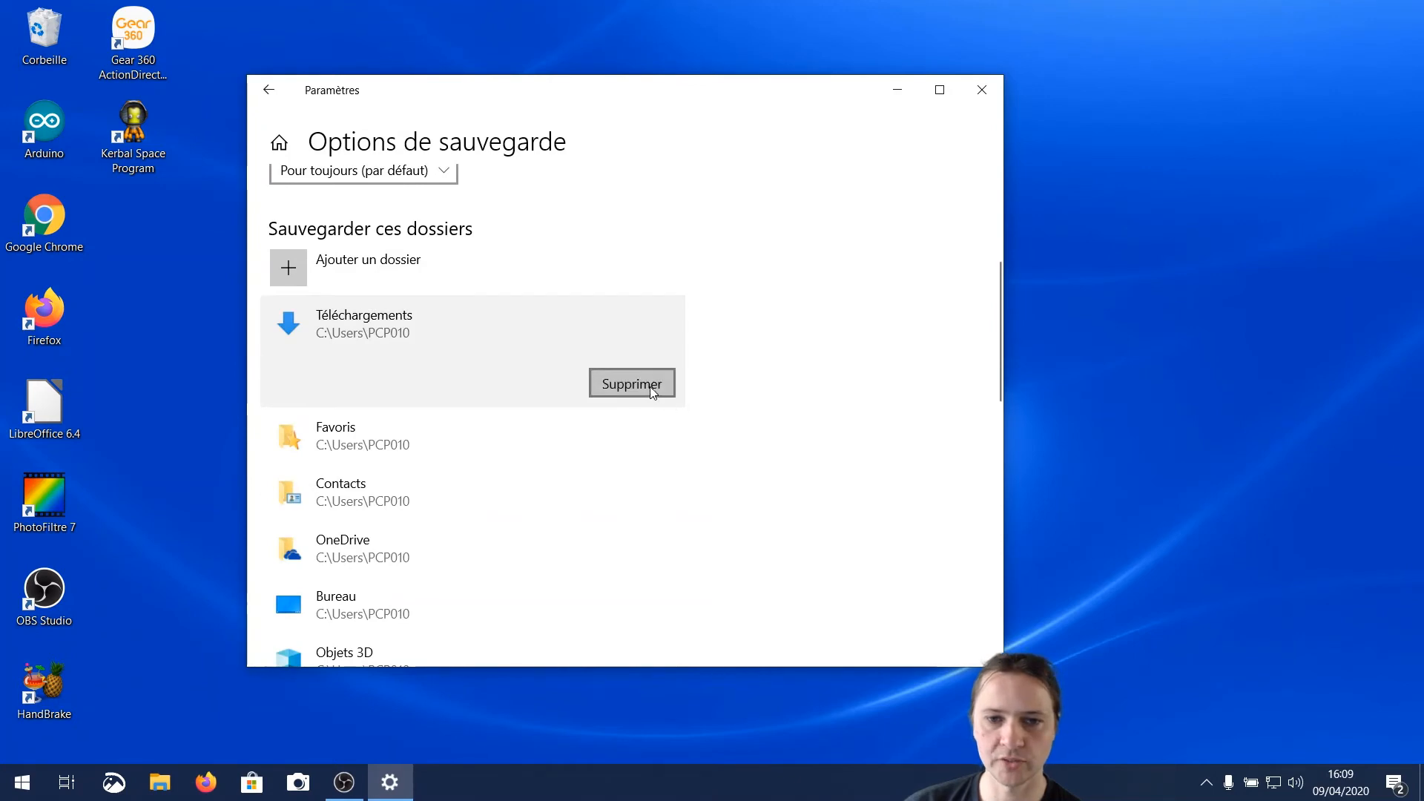
click(632, 383)
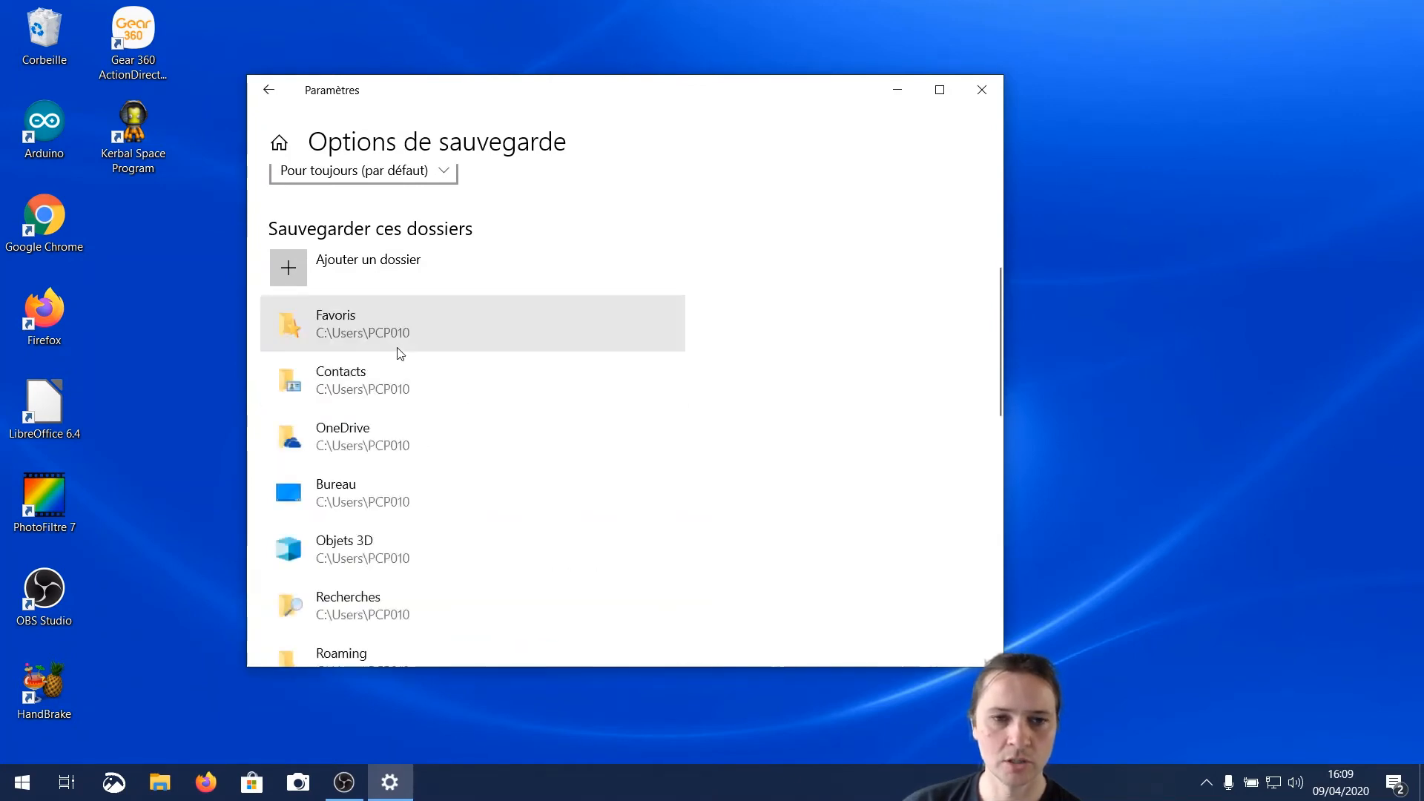
Remove the Favoris, Contacts and OneDrive folders from the list of folders to back up
click(411, 323)
click(661, 380)
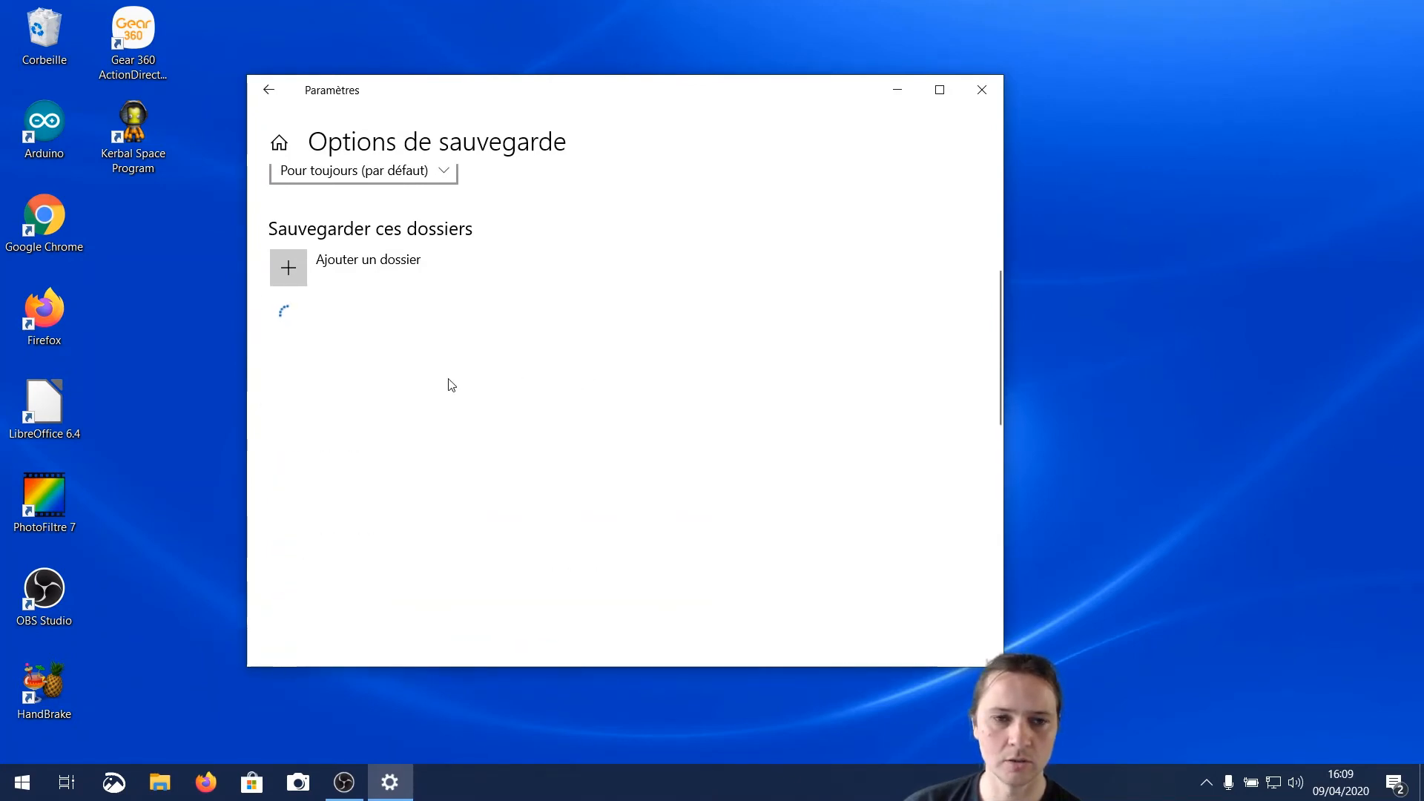
click(412, 326)
click(628, 385)
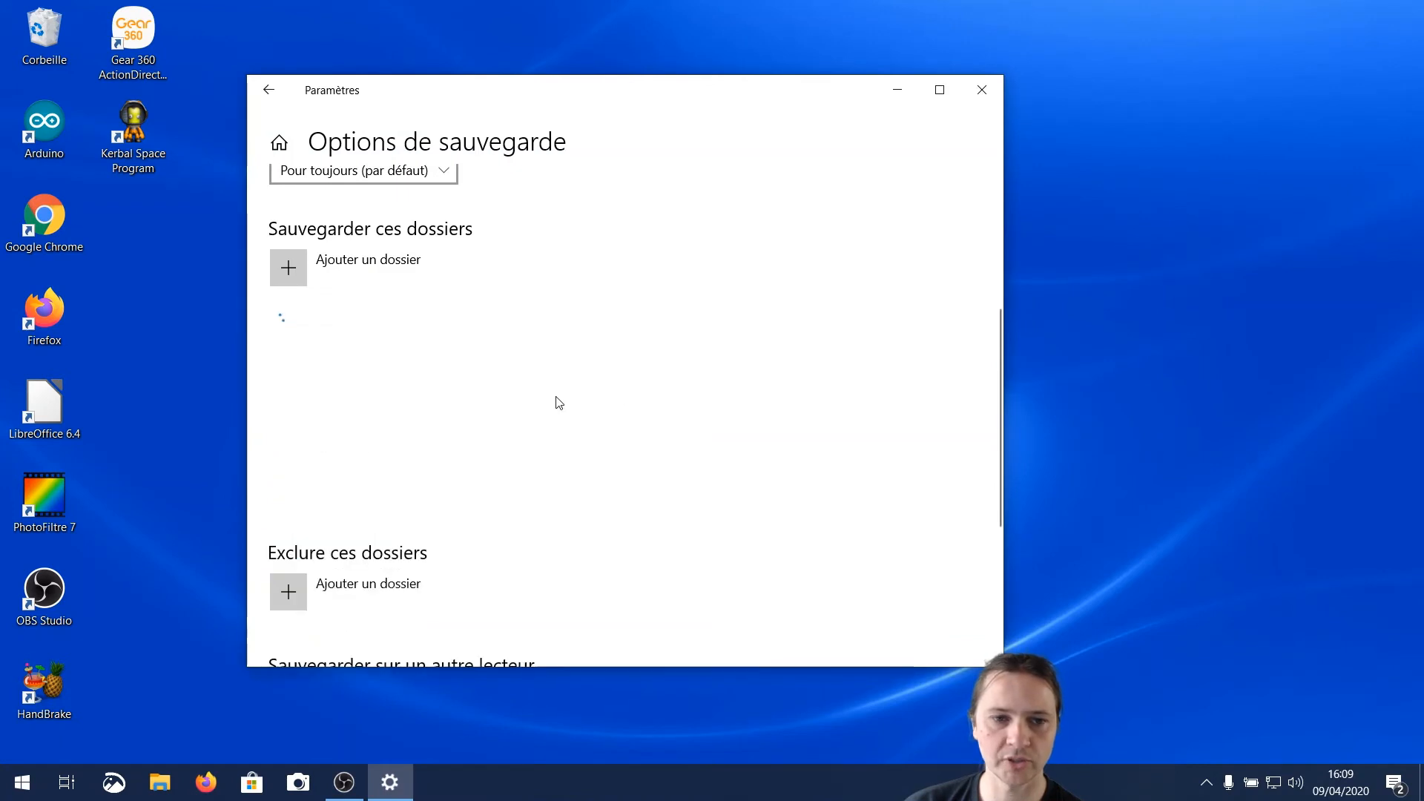
click(437, 326)
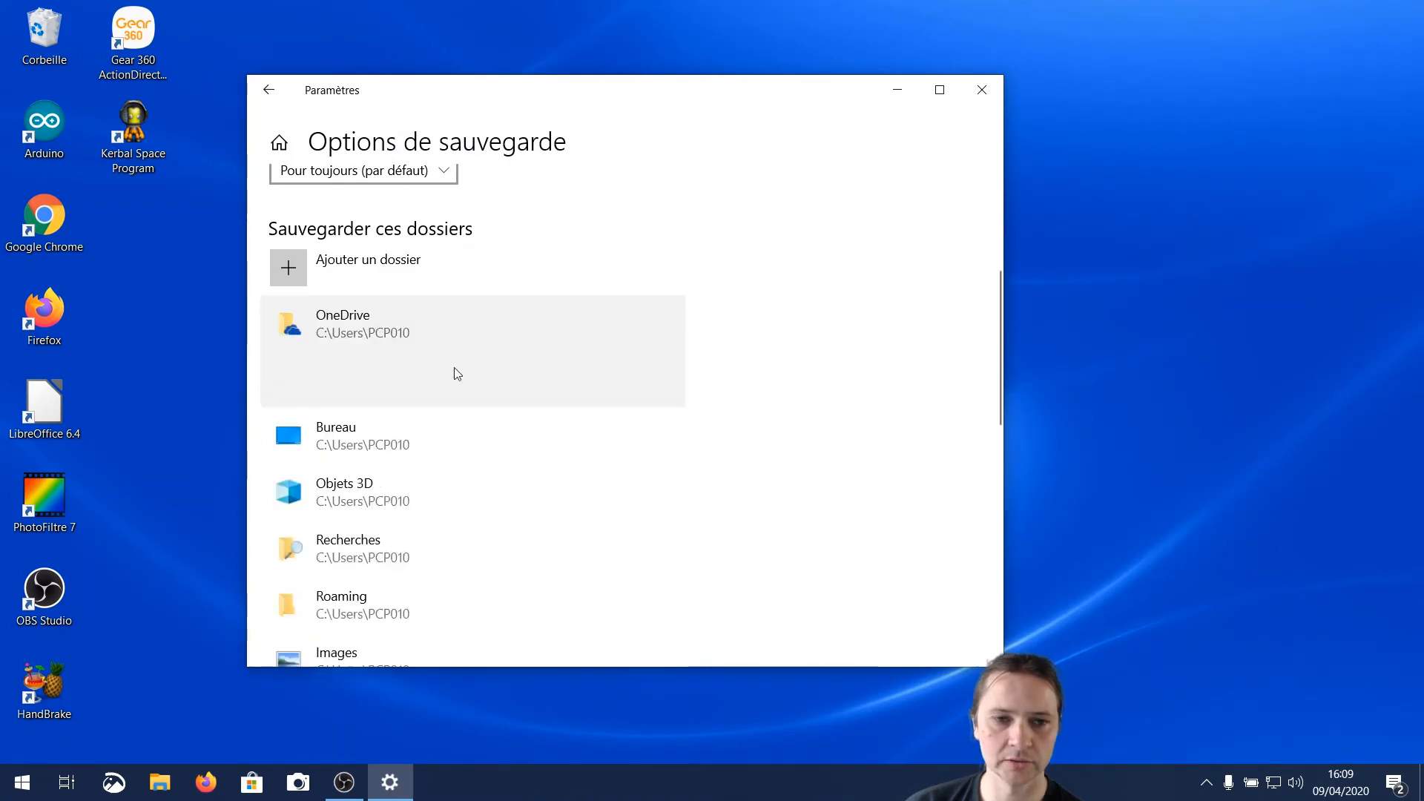
click(624, 382)
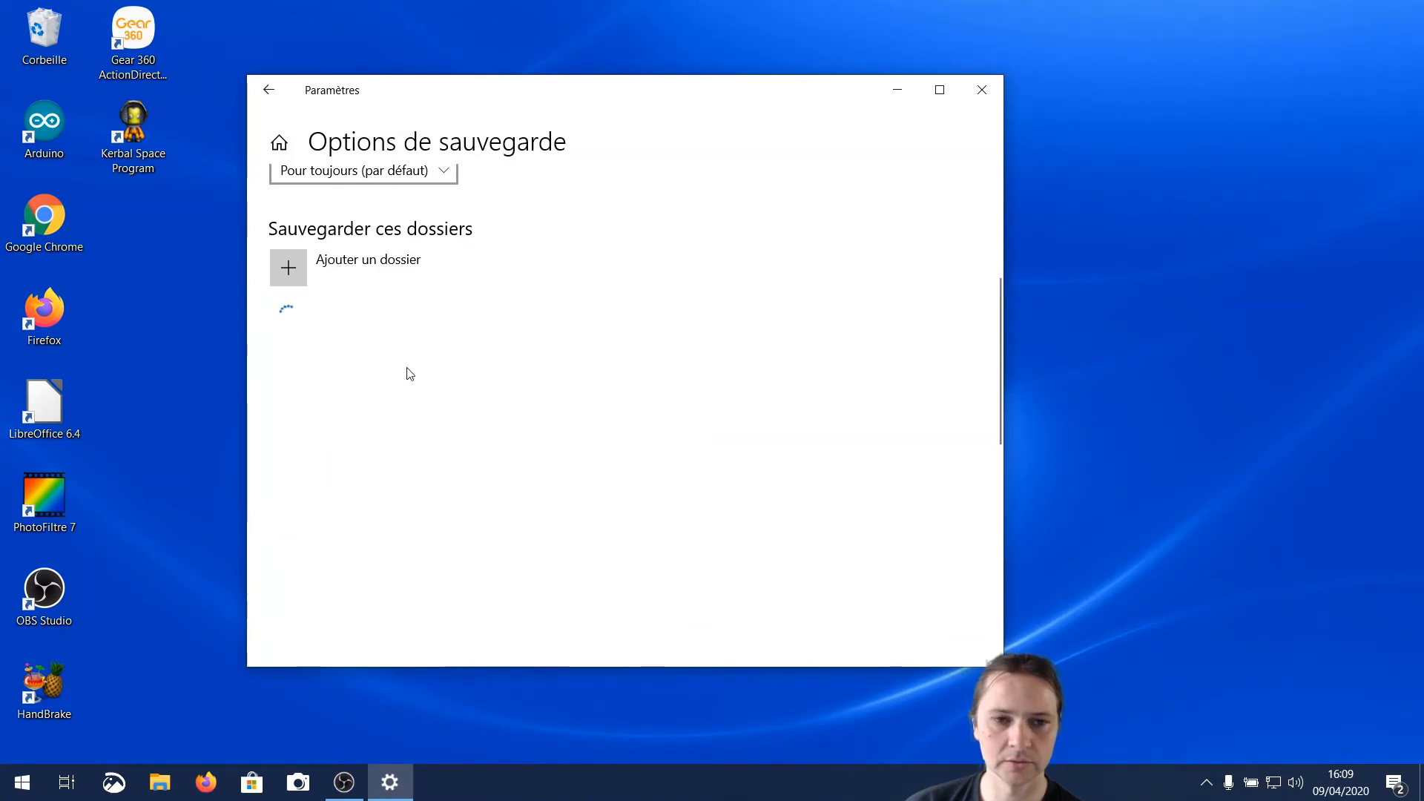
Remove the Bureau, Objets 3D, Recherches and Roaming folders from the backed-up folders
click(453, 322)
click(623, 384)
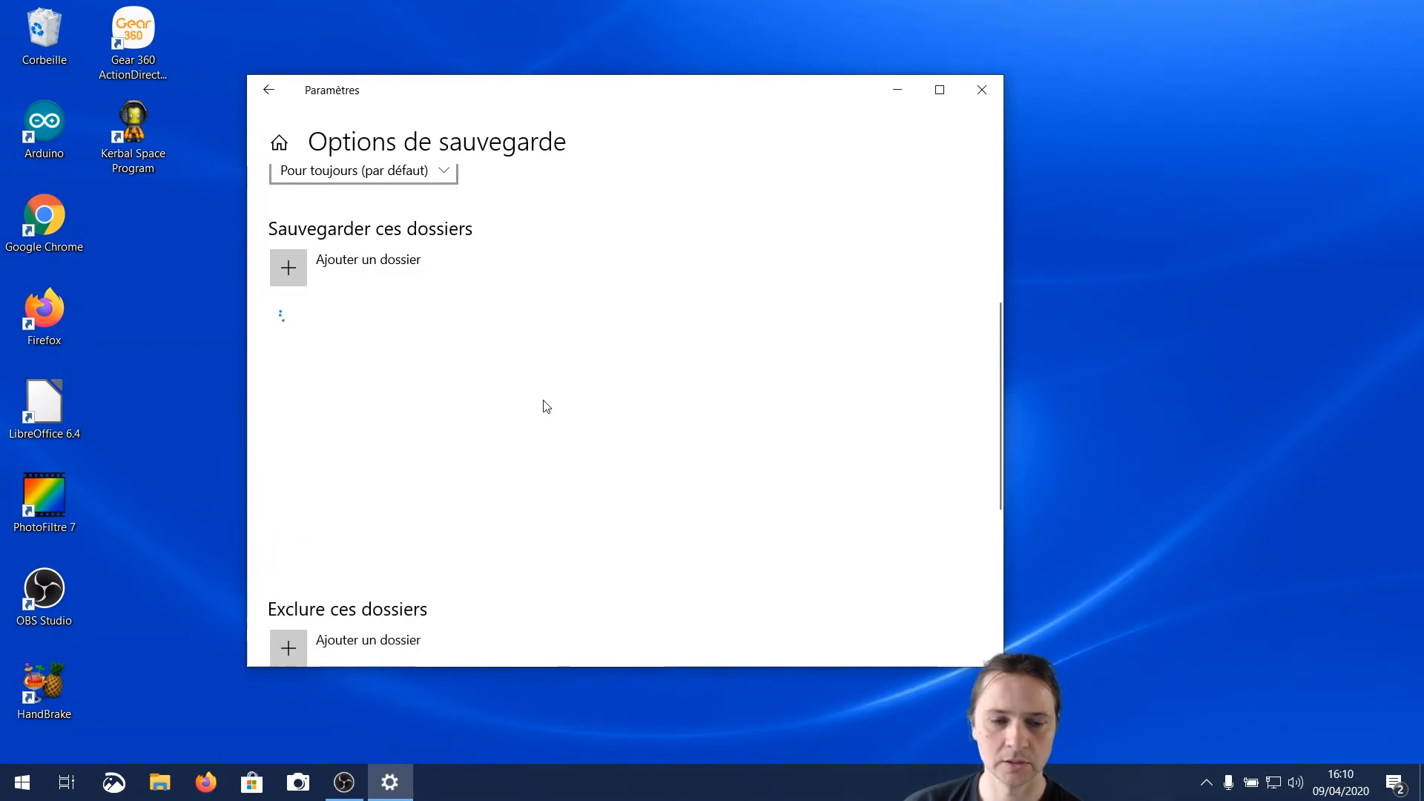
click(375, 336)
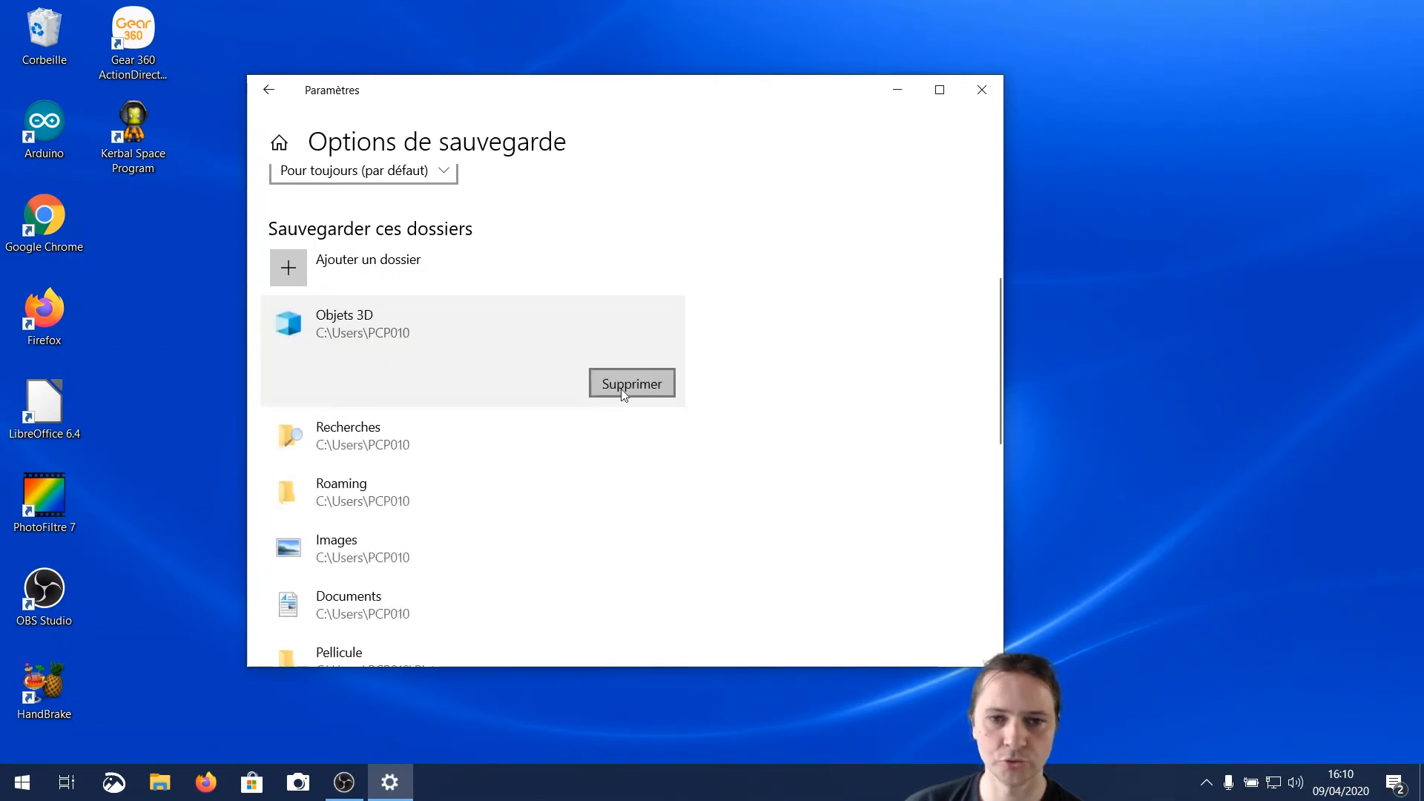
click(623, 383)
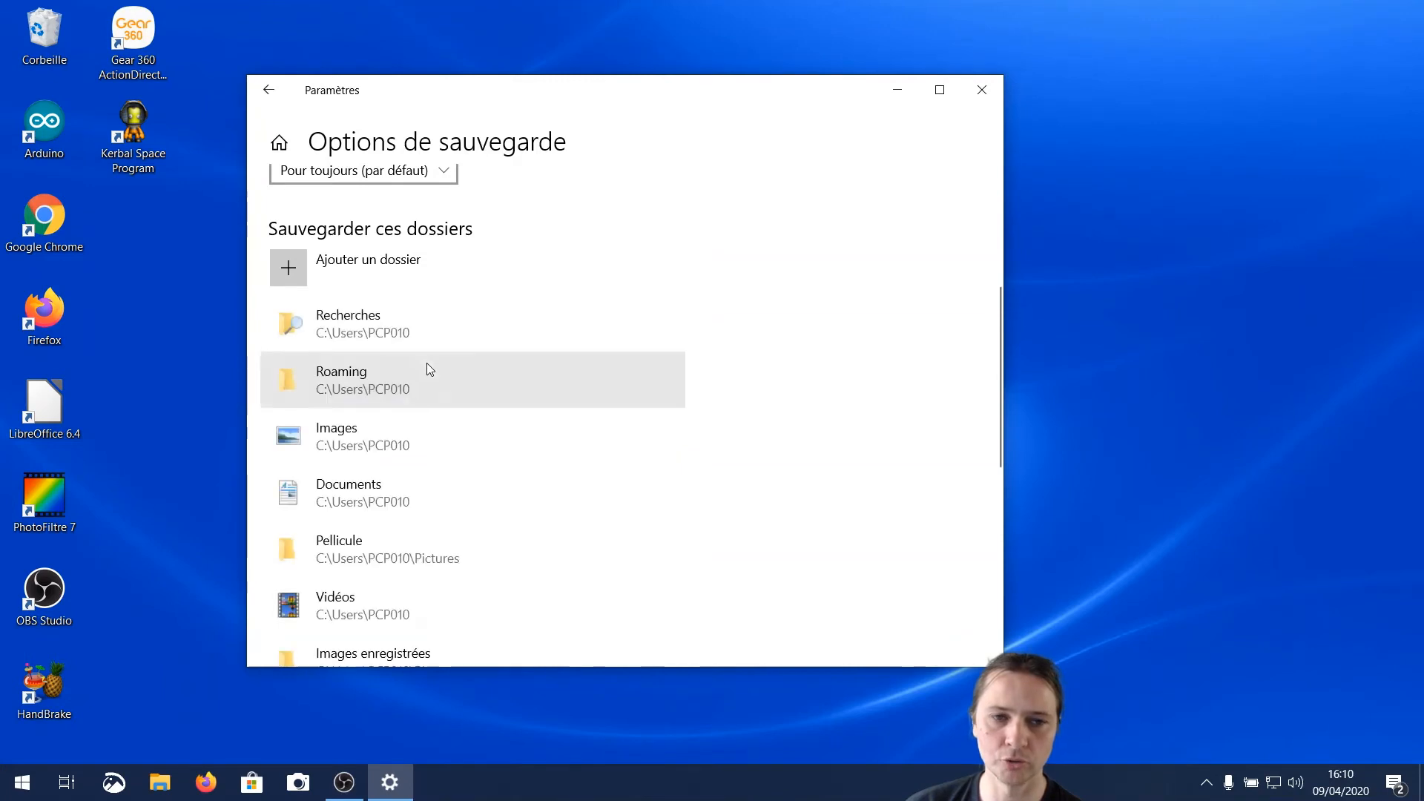
click(427, 347)
click(639, 381)
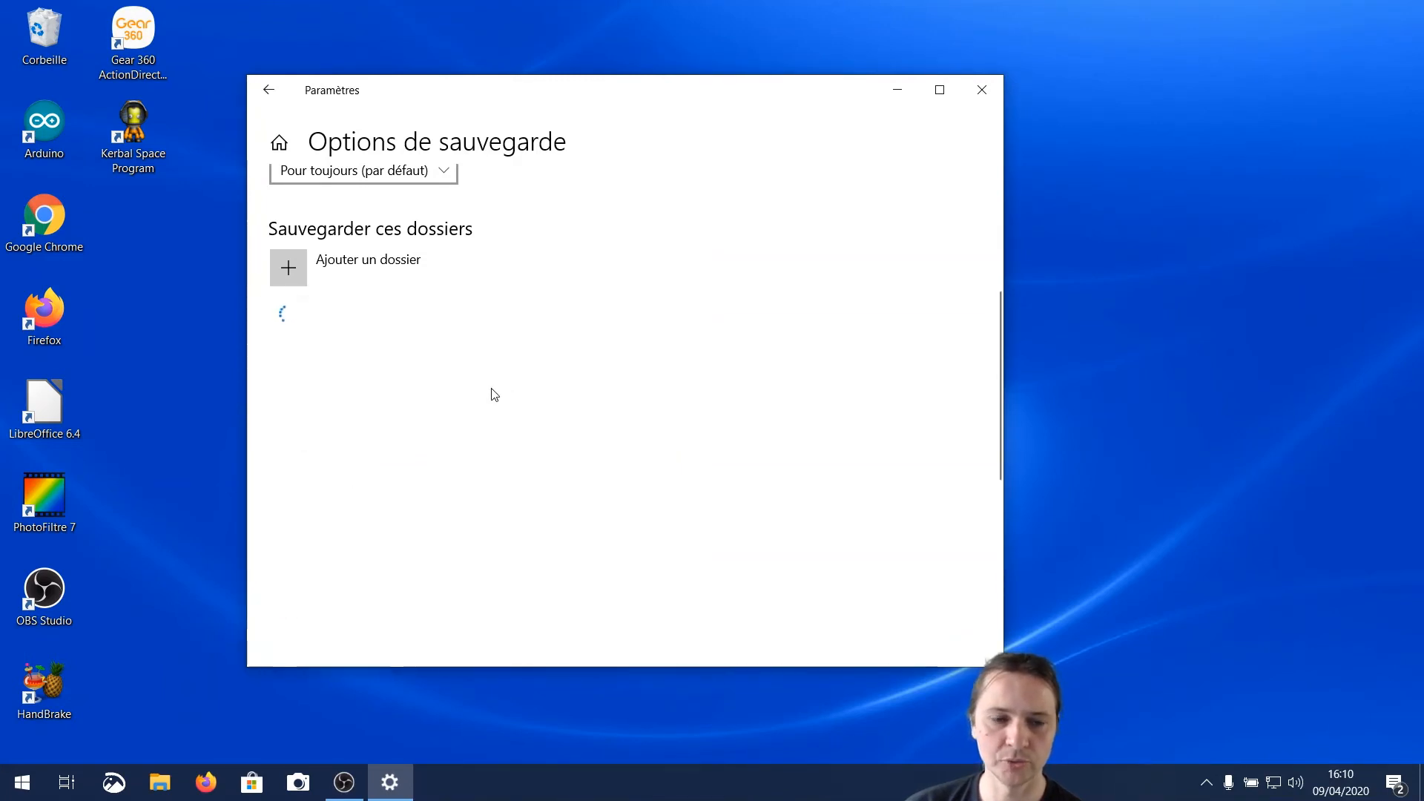
click(381, 335)
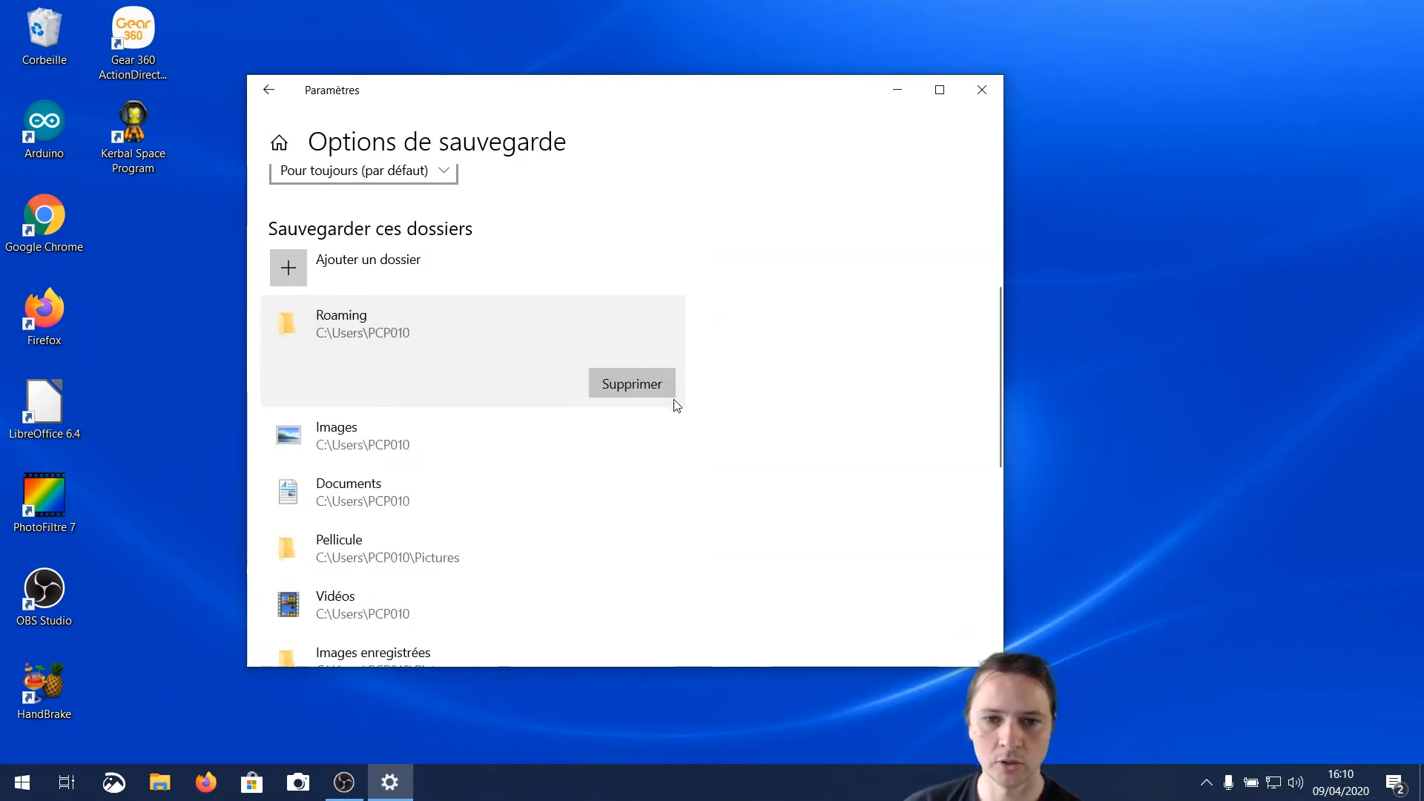
click(634, 381)
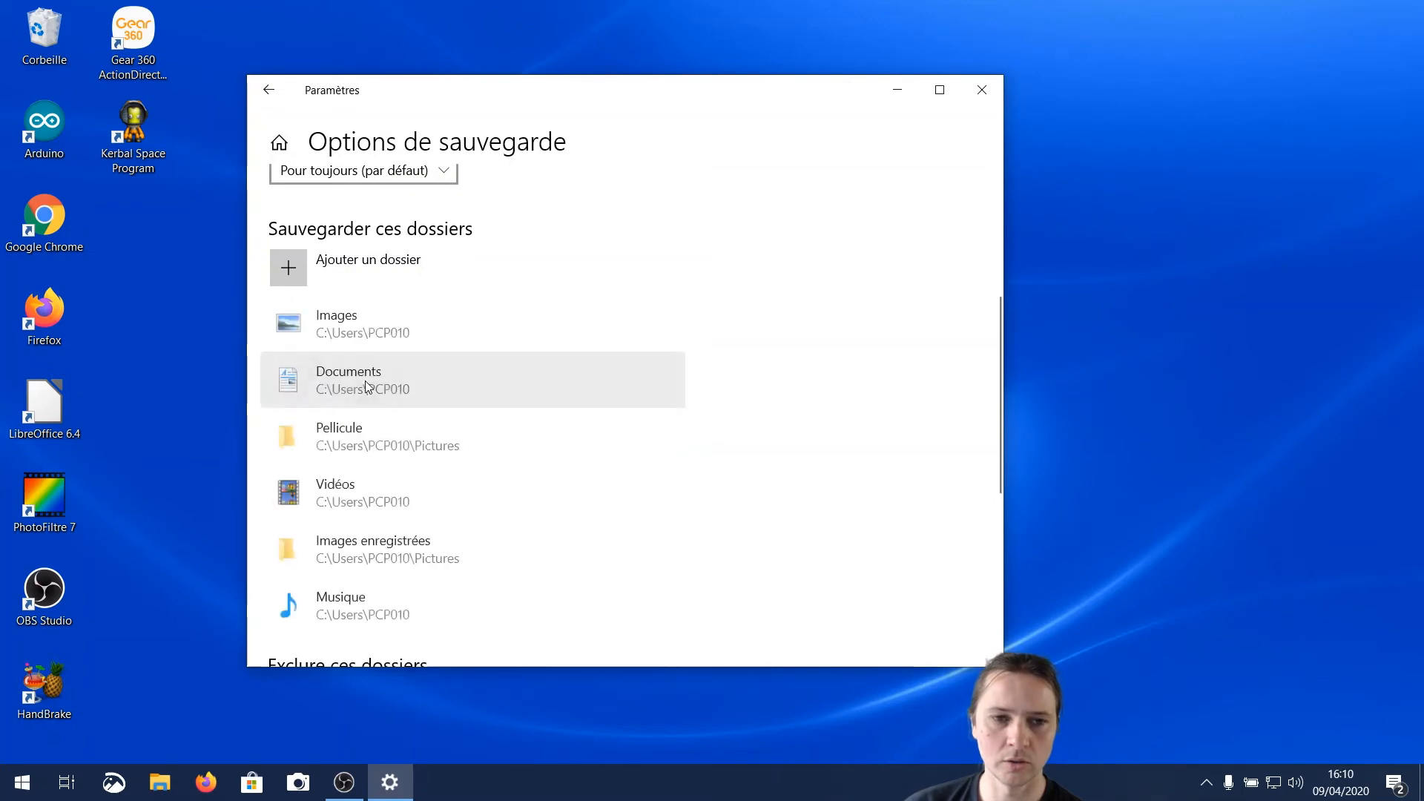
Remove Documents, Pellicule, Vidéos, Images enregistrées and Musique from the backed-up folders, keeping only Images
click(380, 381)
click(620, 449)
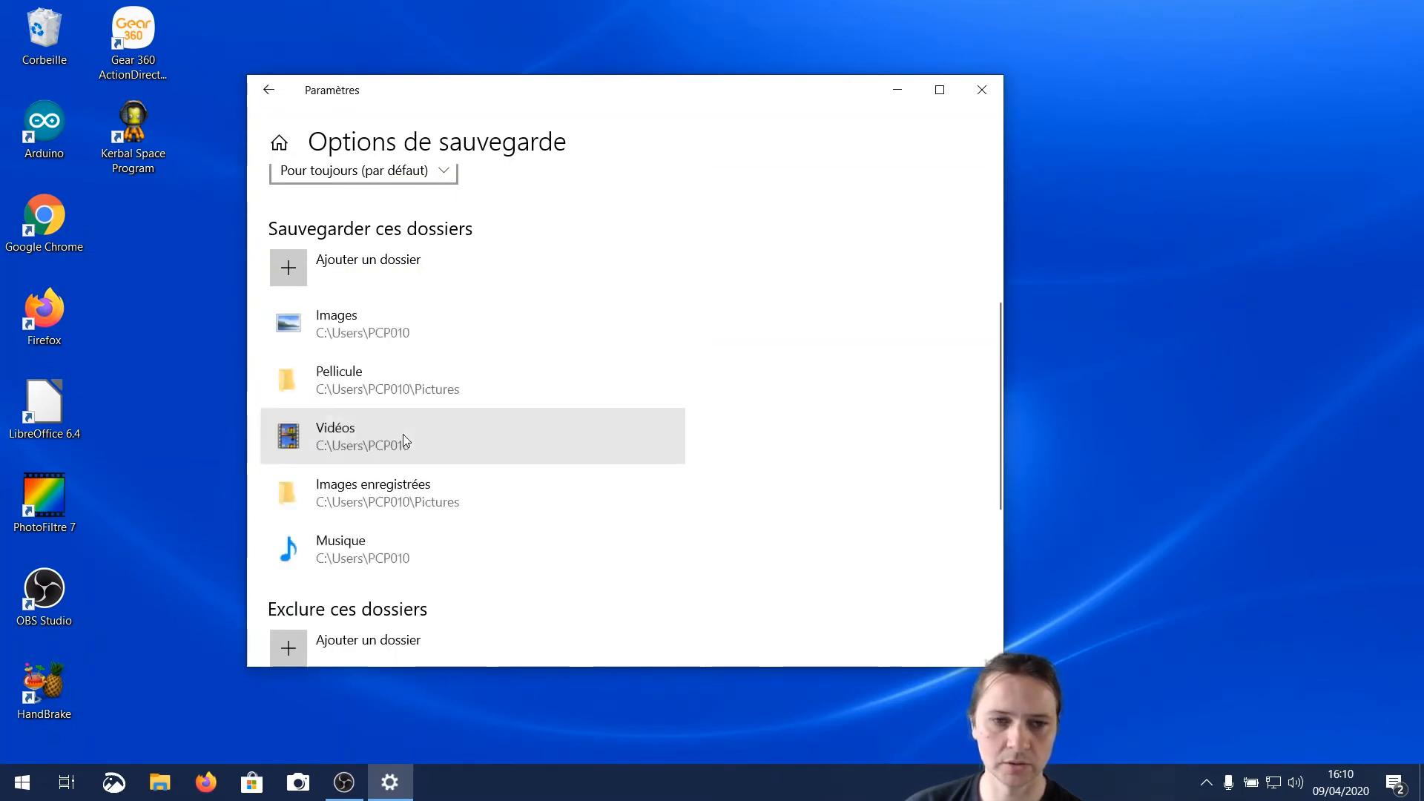
click(381, 383)
click(619, 446)
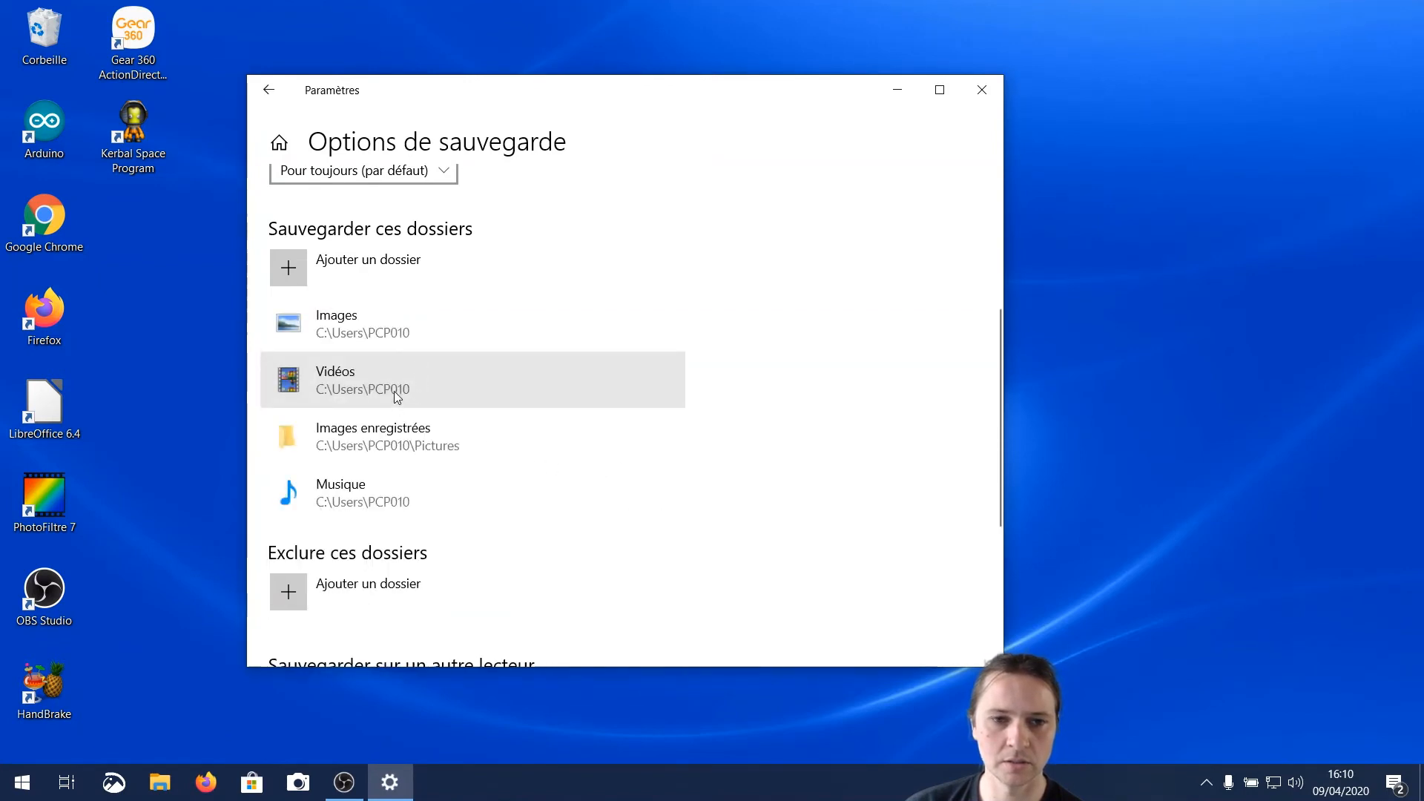
click(396, 390)
click(597, 448)
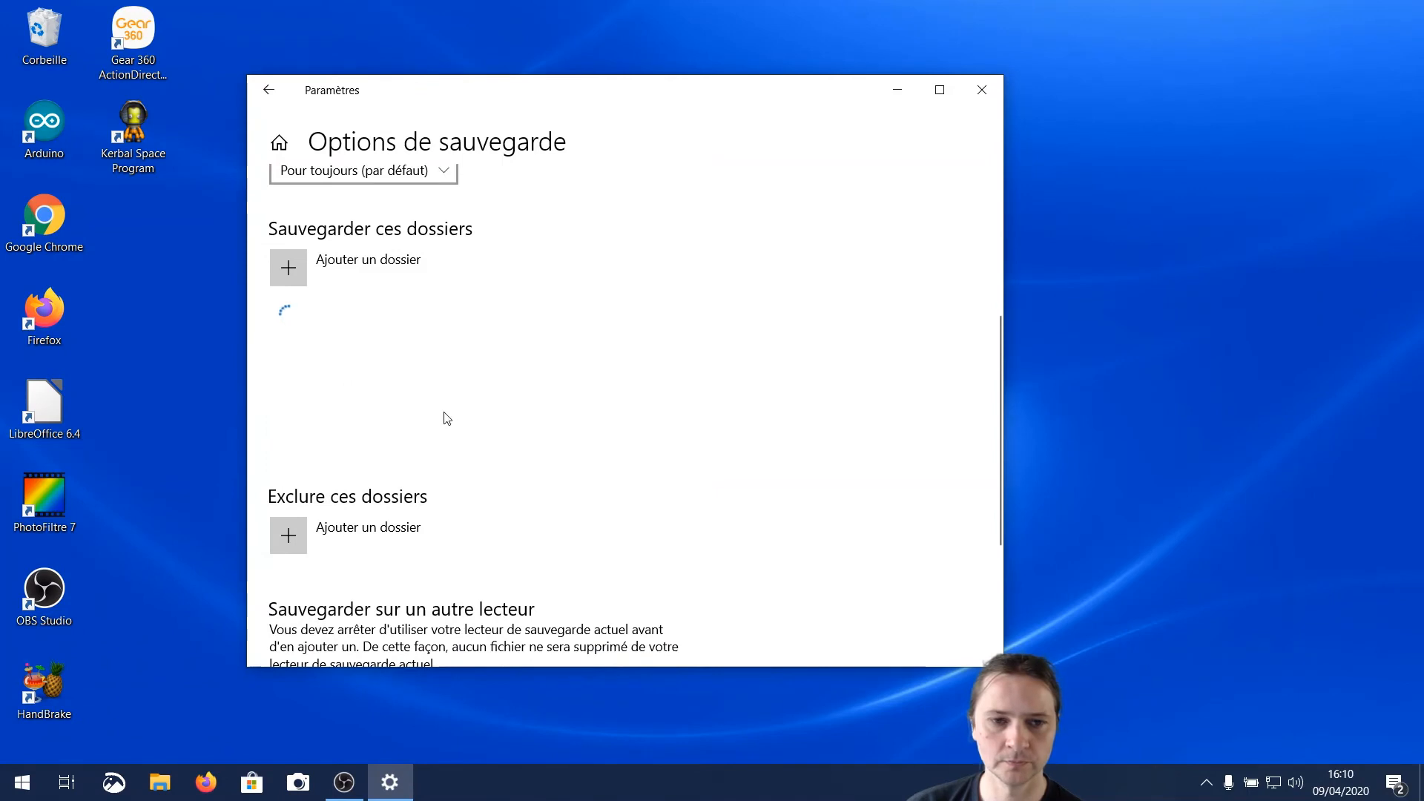
click(428, 396)
click(611, 438)
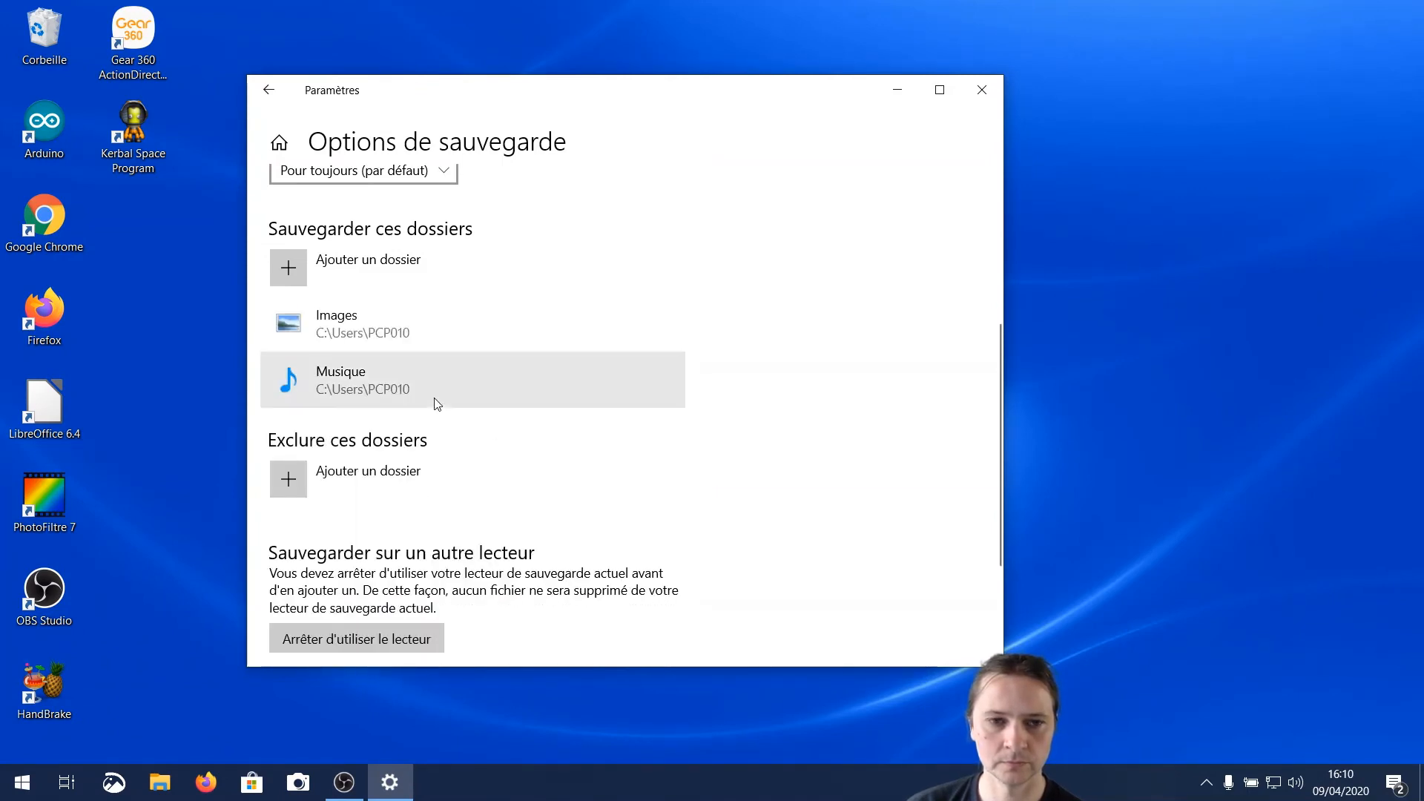
click(437, 406)
click(622, 441)
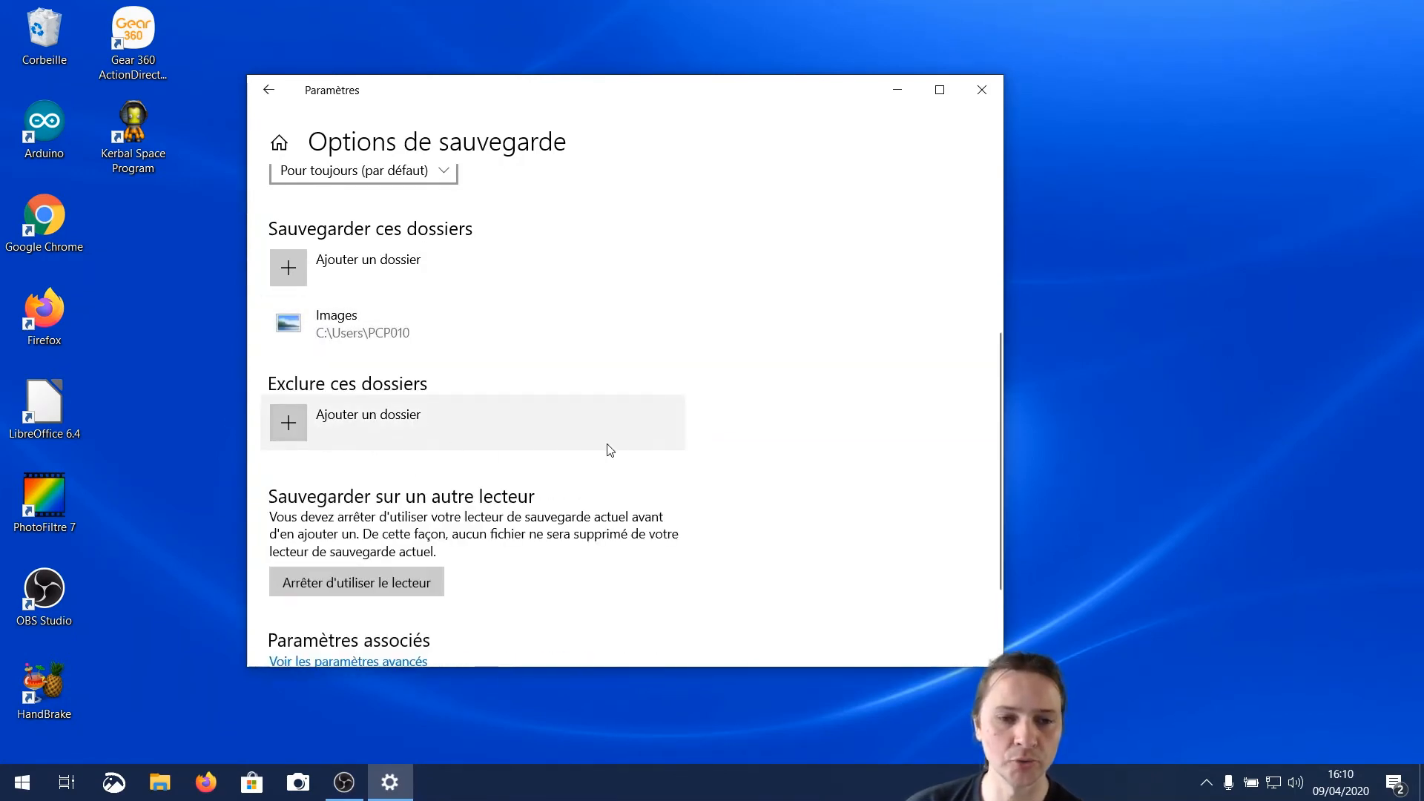
Review the remaining backup options and start backing up the data to KINGSTON (D:) immediately
scroll(621, 450, down, 1)
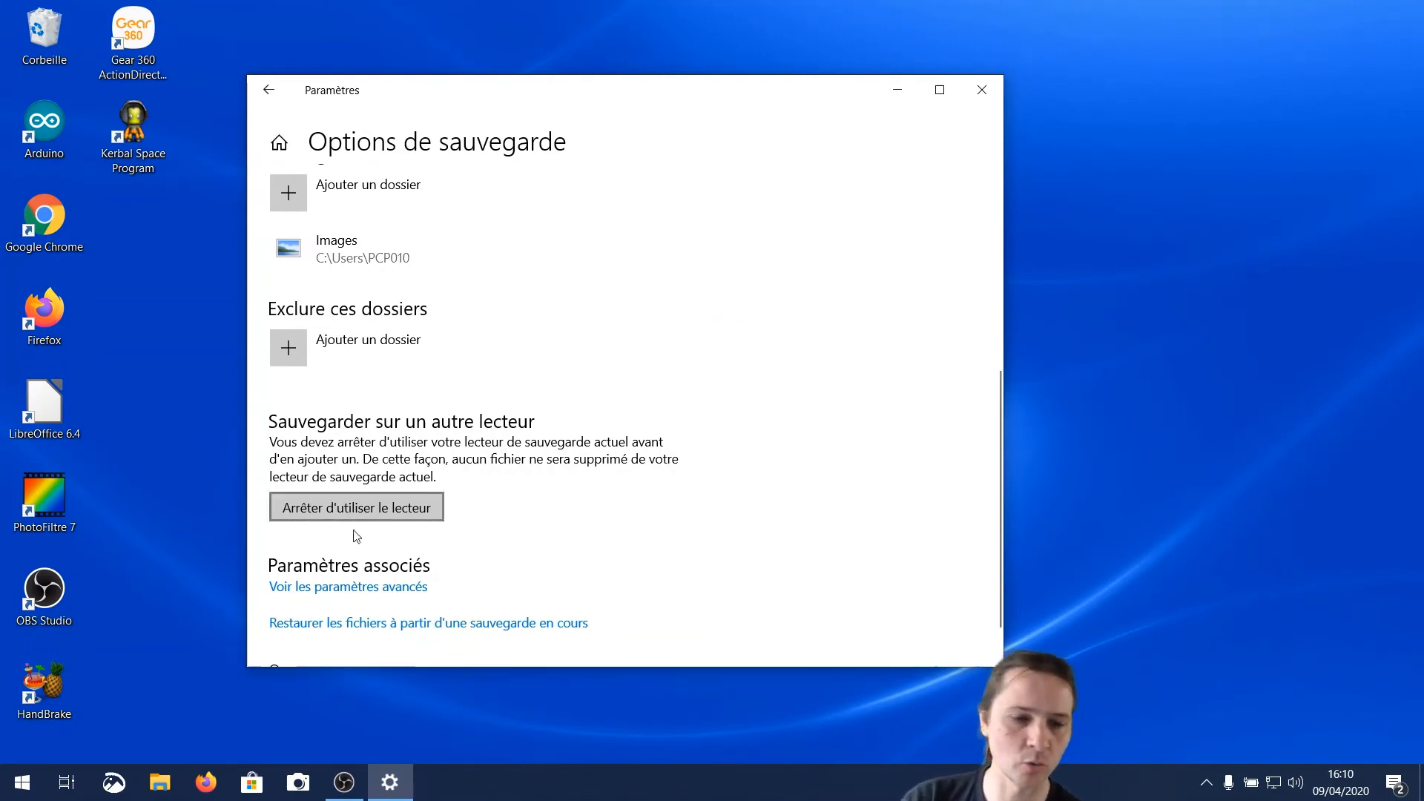
scroll(505, 475, up, 1)
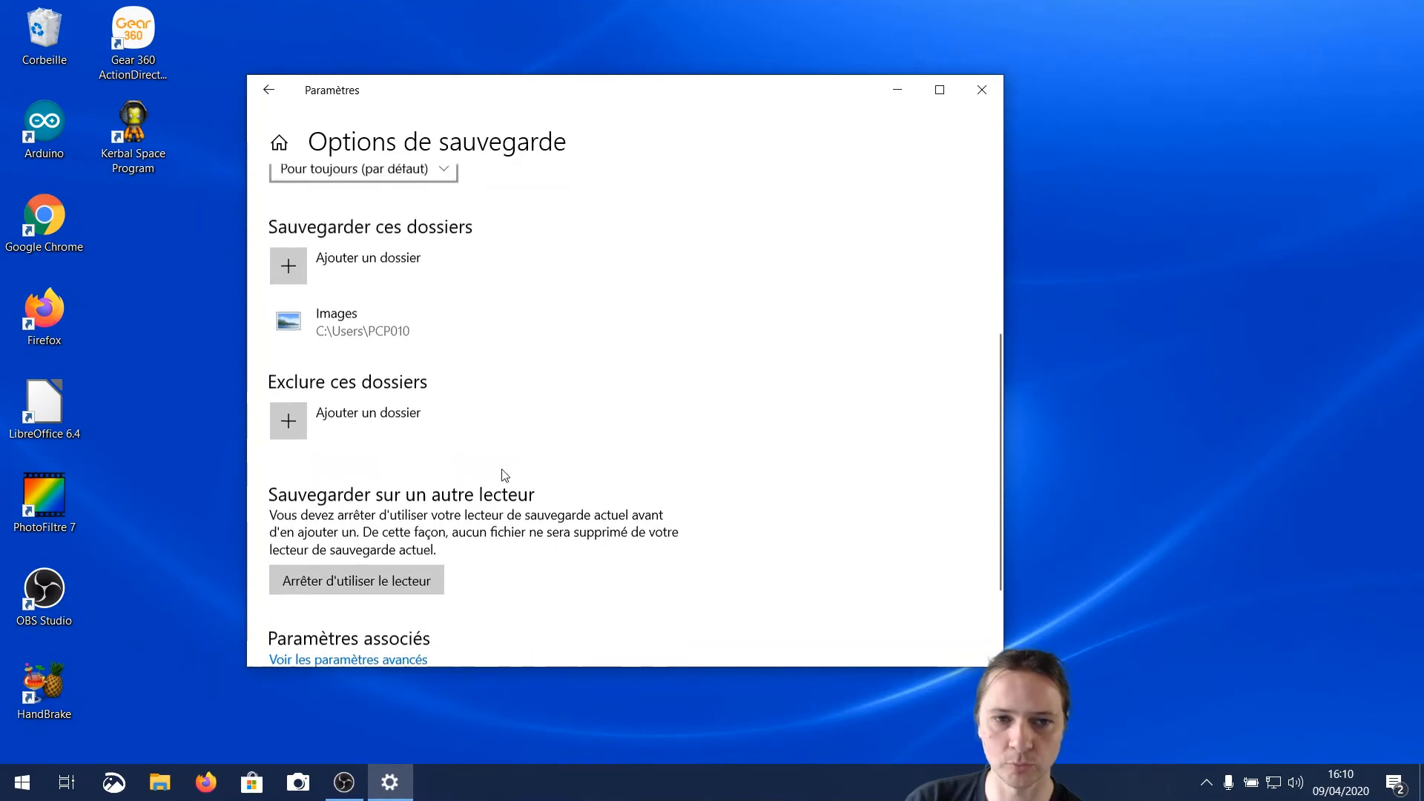
scroll(504, 475, up, 4)
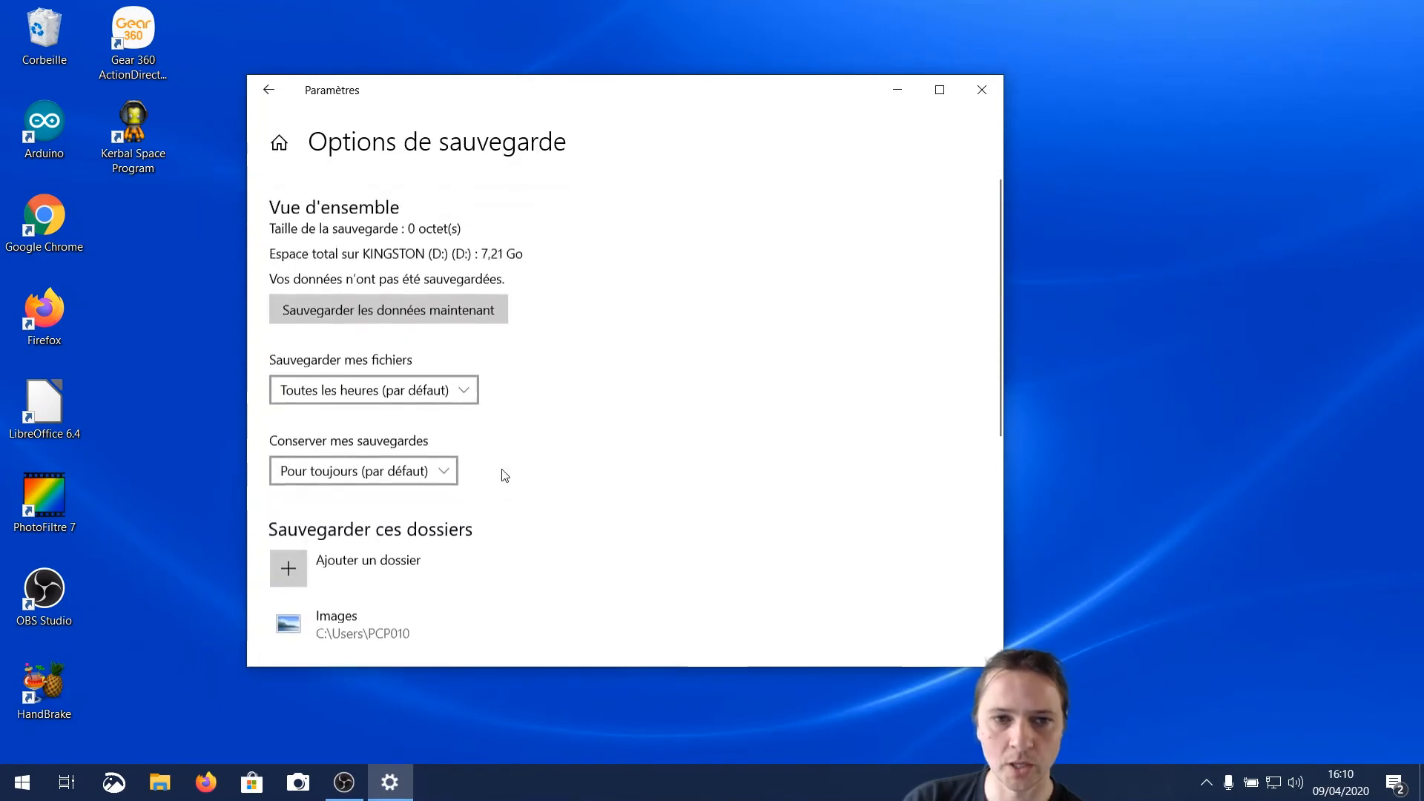
click(388, 304)
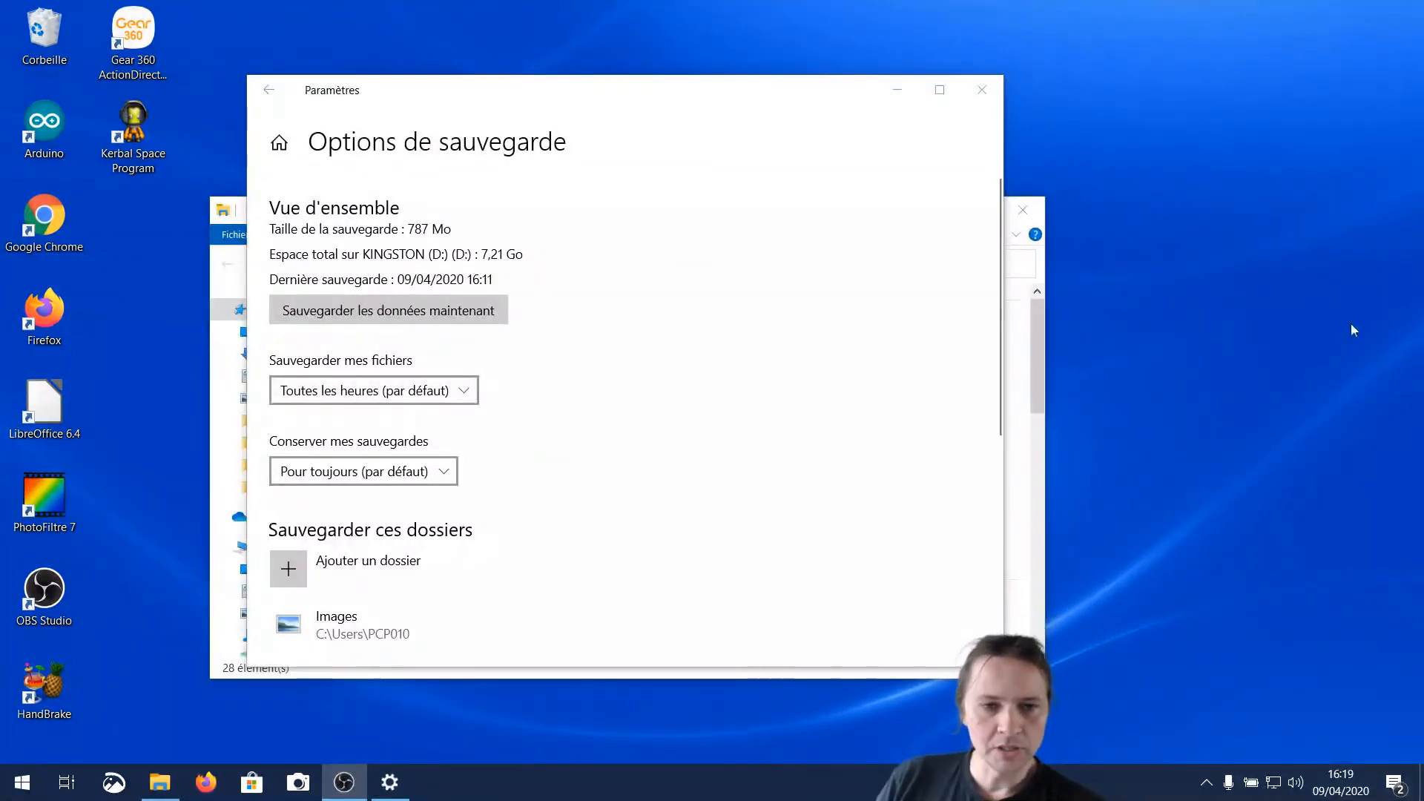
Switch to File Explorer and inspect the Data folder of the first PCP010 backup inside FileHistory on KINGSTON (D:)
click(159, 781)
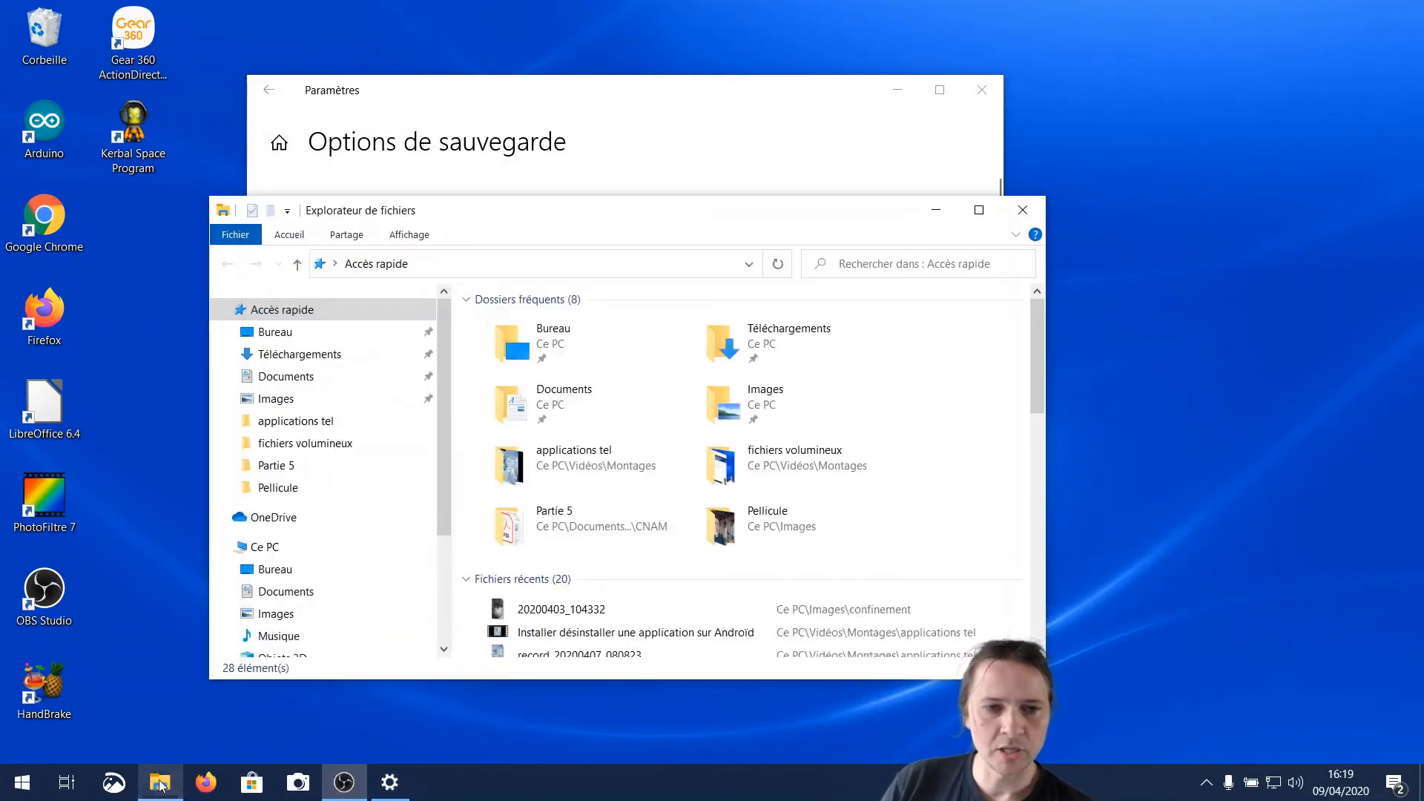
scroll(300, 608, down, 1)
scroll(300, 608, down, 3)
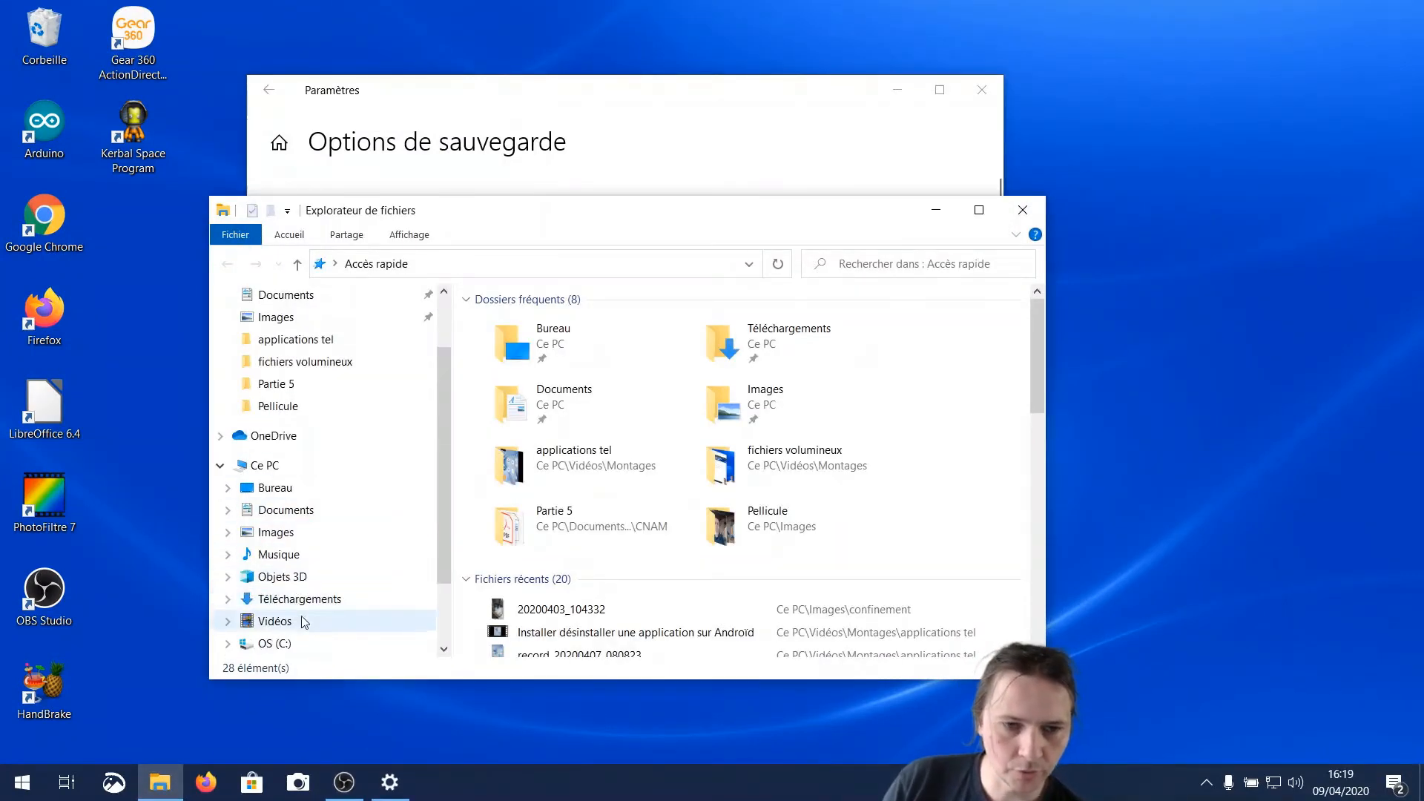
click(306, 598)
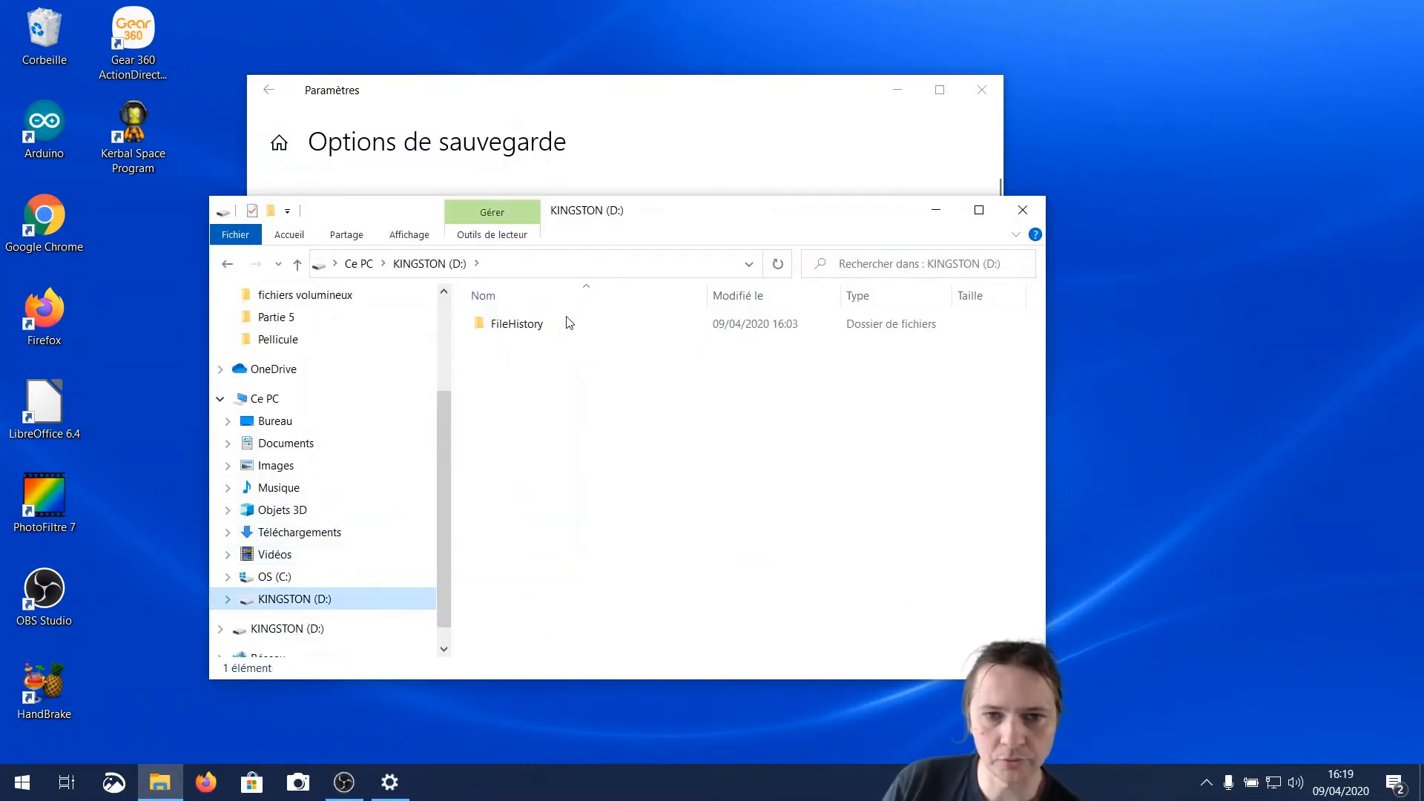
double_click(531, 330)
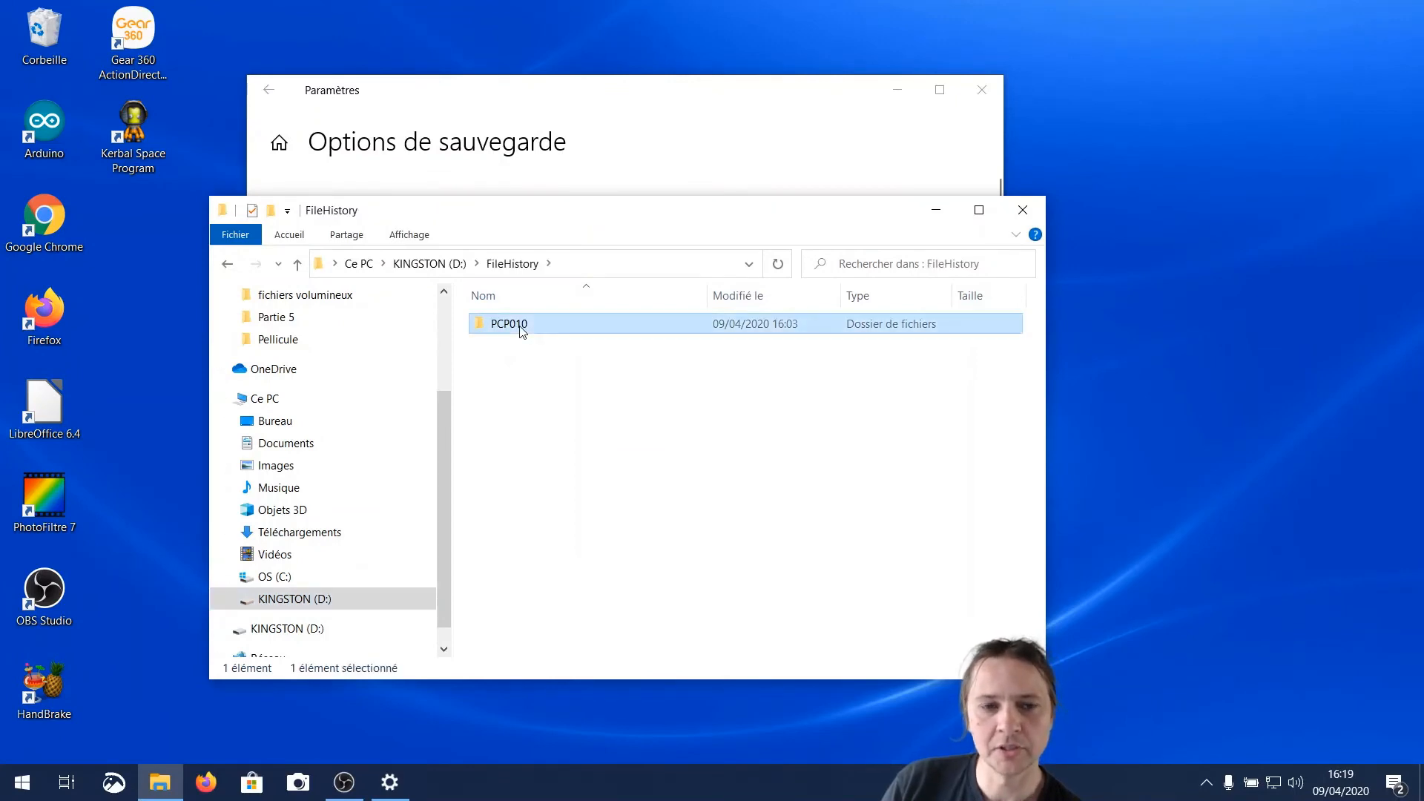
double_click(519, 330)
double_click(519, 327)
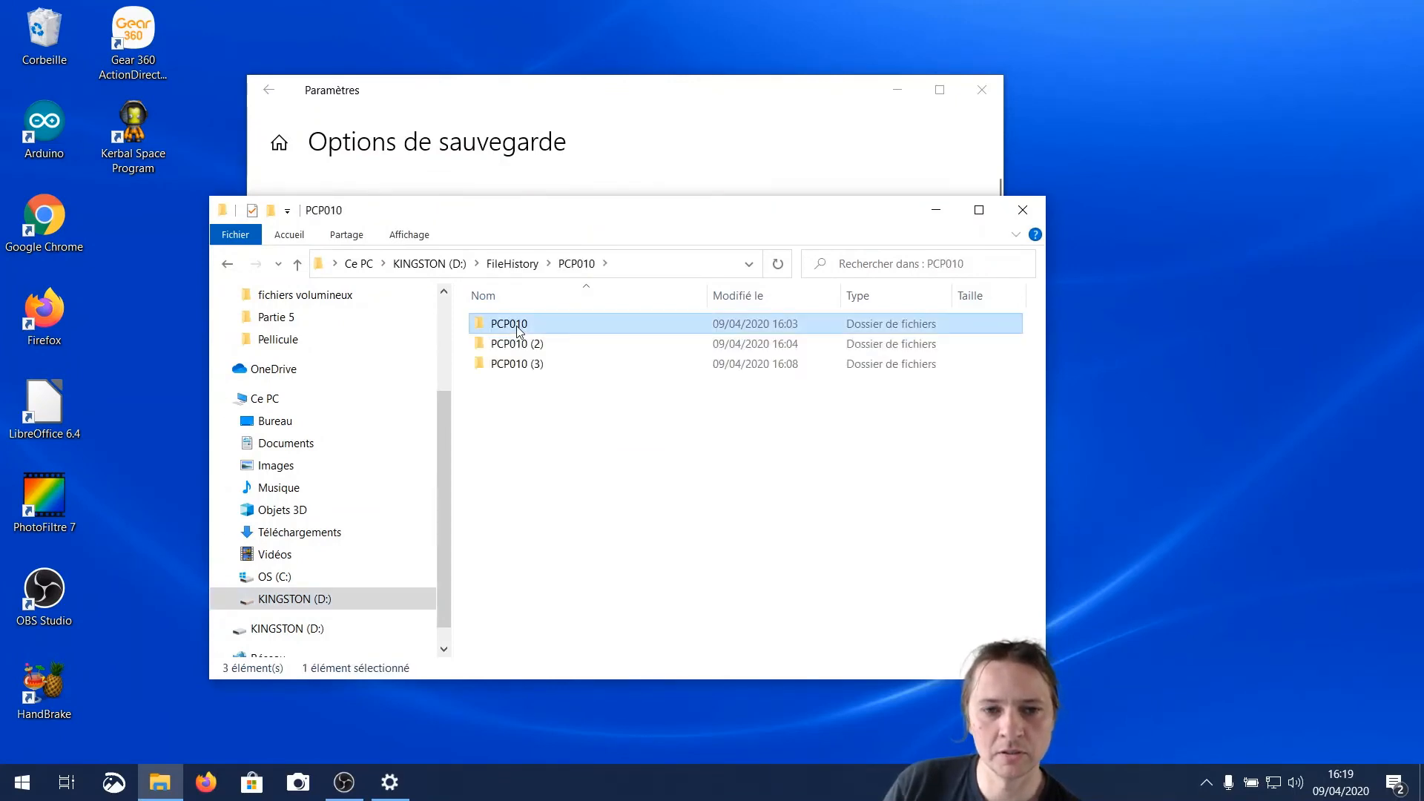
double_click(519, 344)
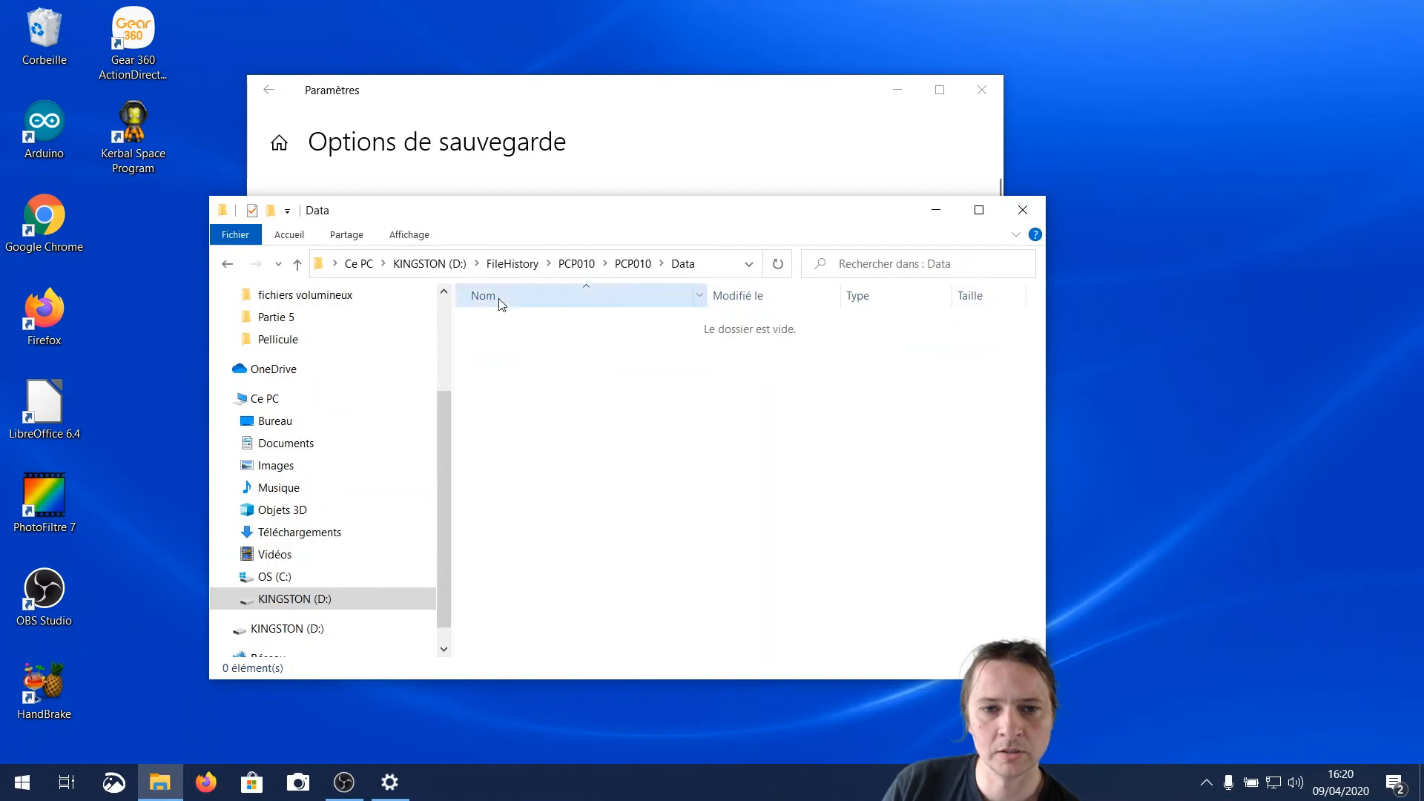
Return to the FileHistory PCP010 folder and browse the PCP010 (3) backup down to its backed-up Pictures folder
click(576, 264)
double_click(522, 363)
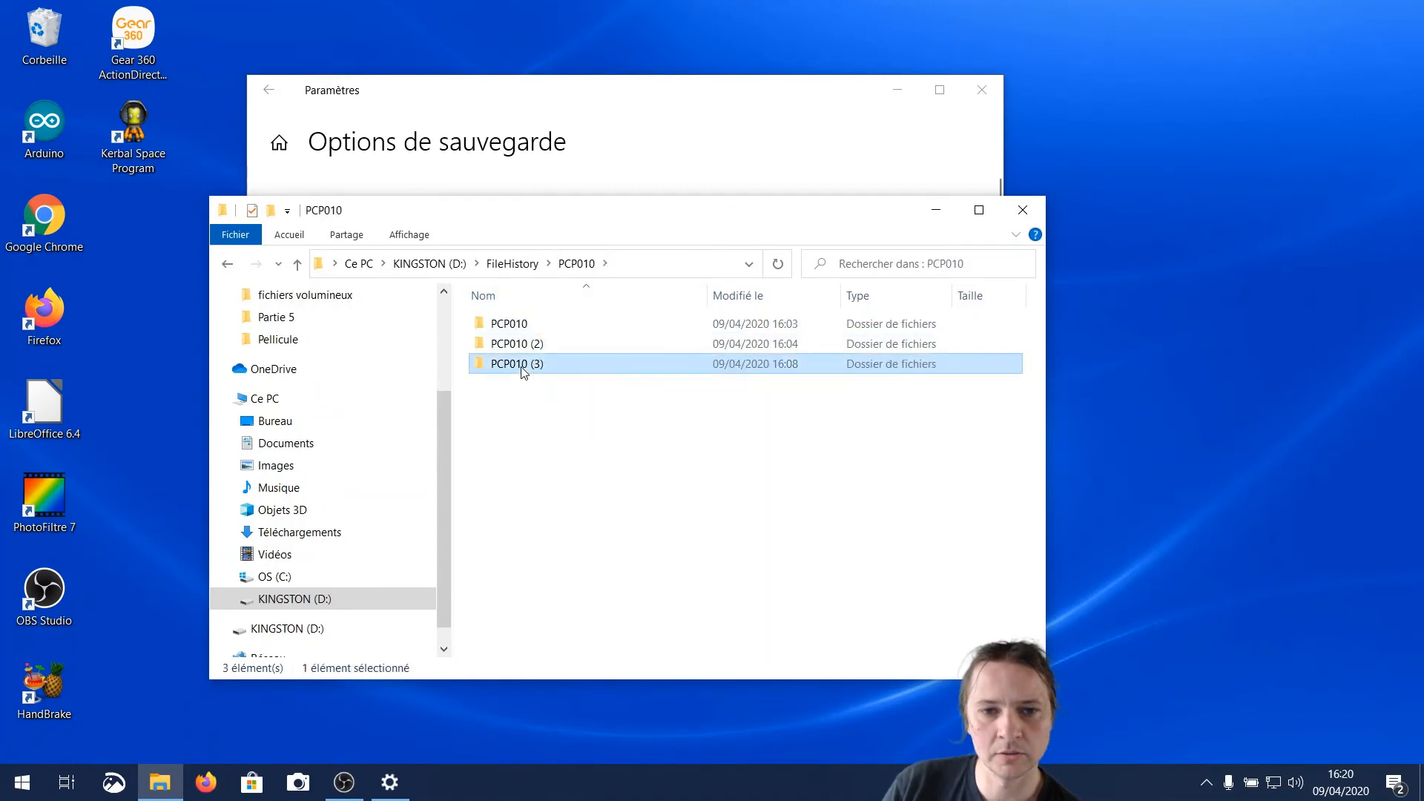
double_click(519, 345)
double_click(503, 338)
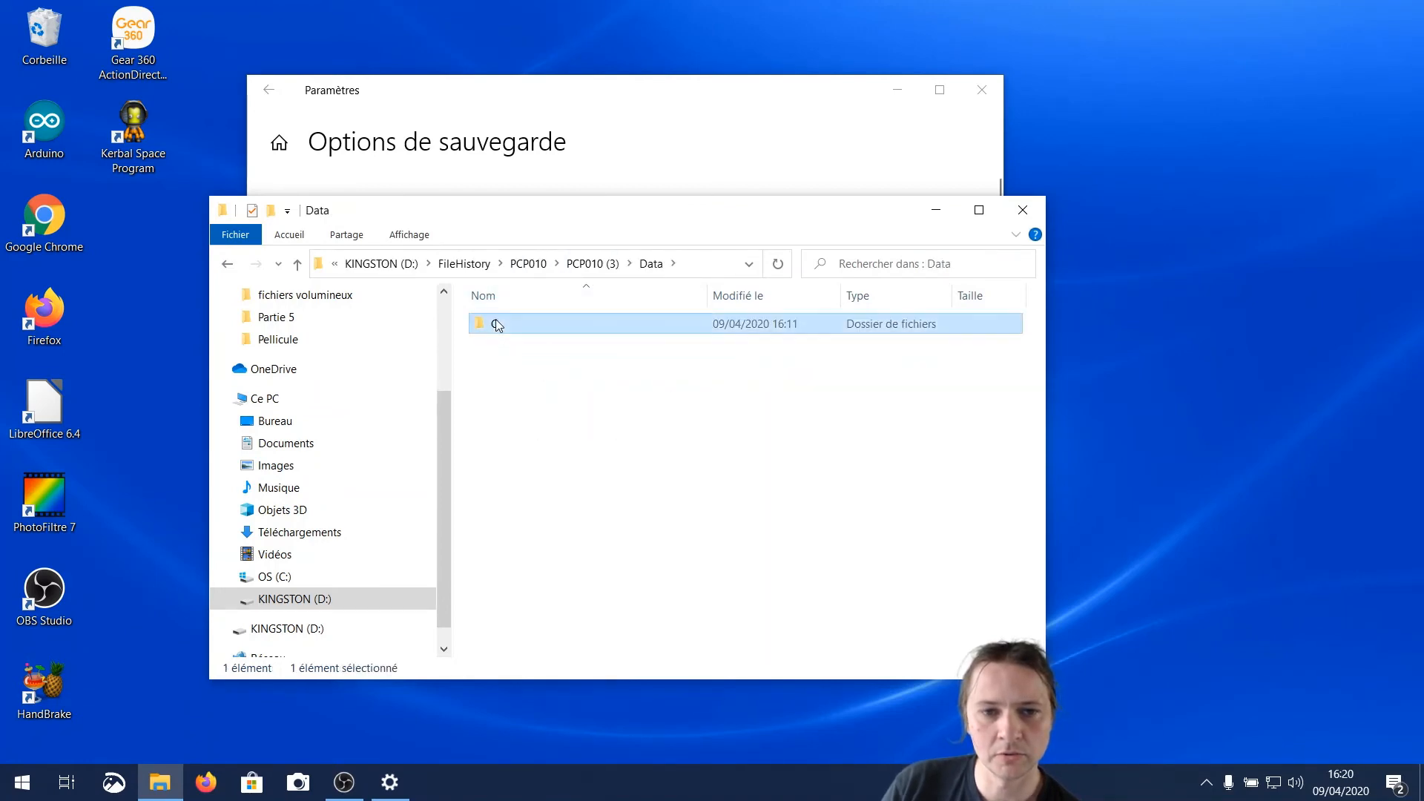
double_click(501, 330)
click(499, 333)
double_click(499, 333)
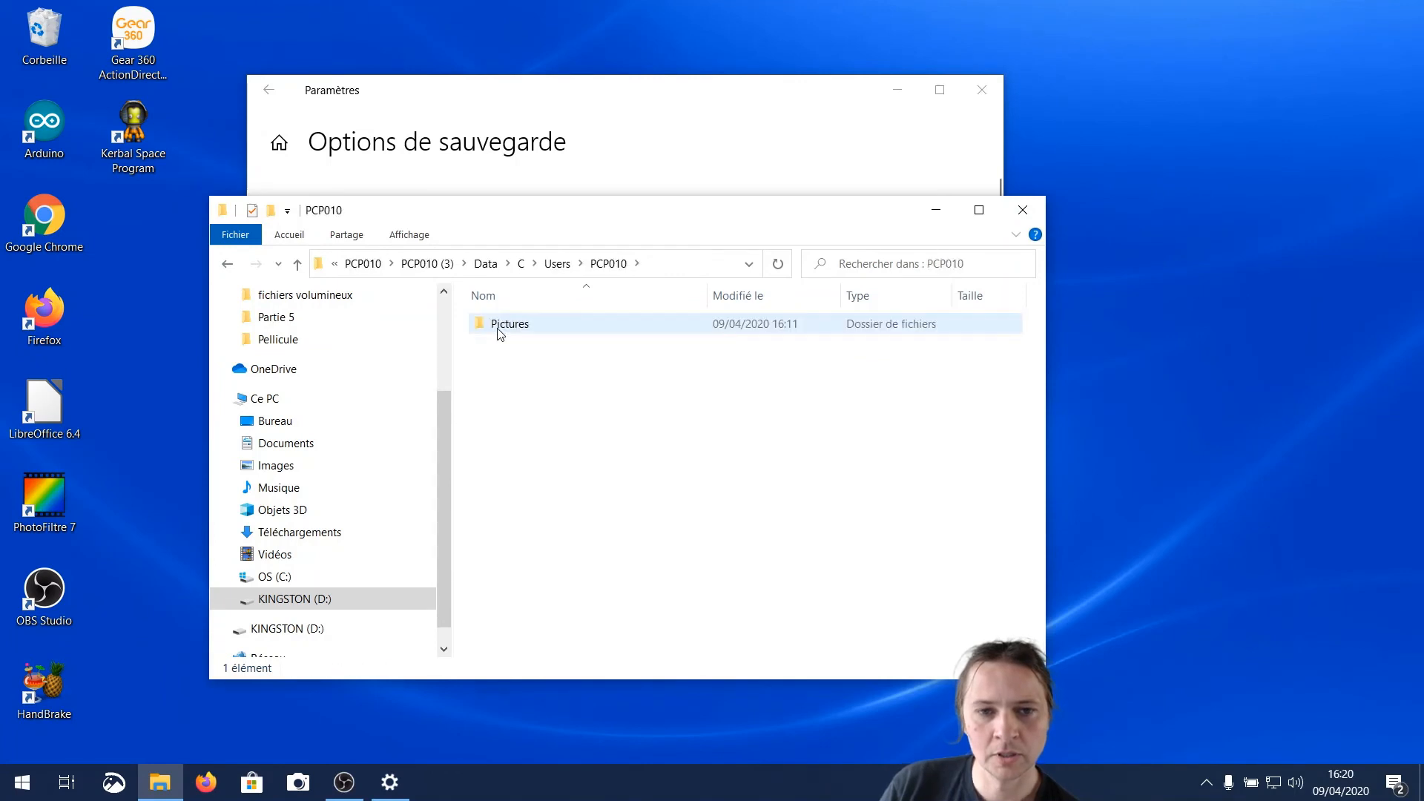
double_click(495, 327)
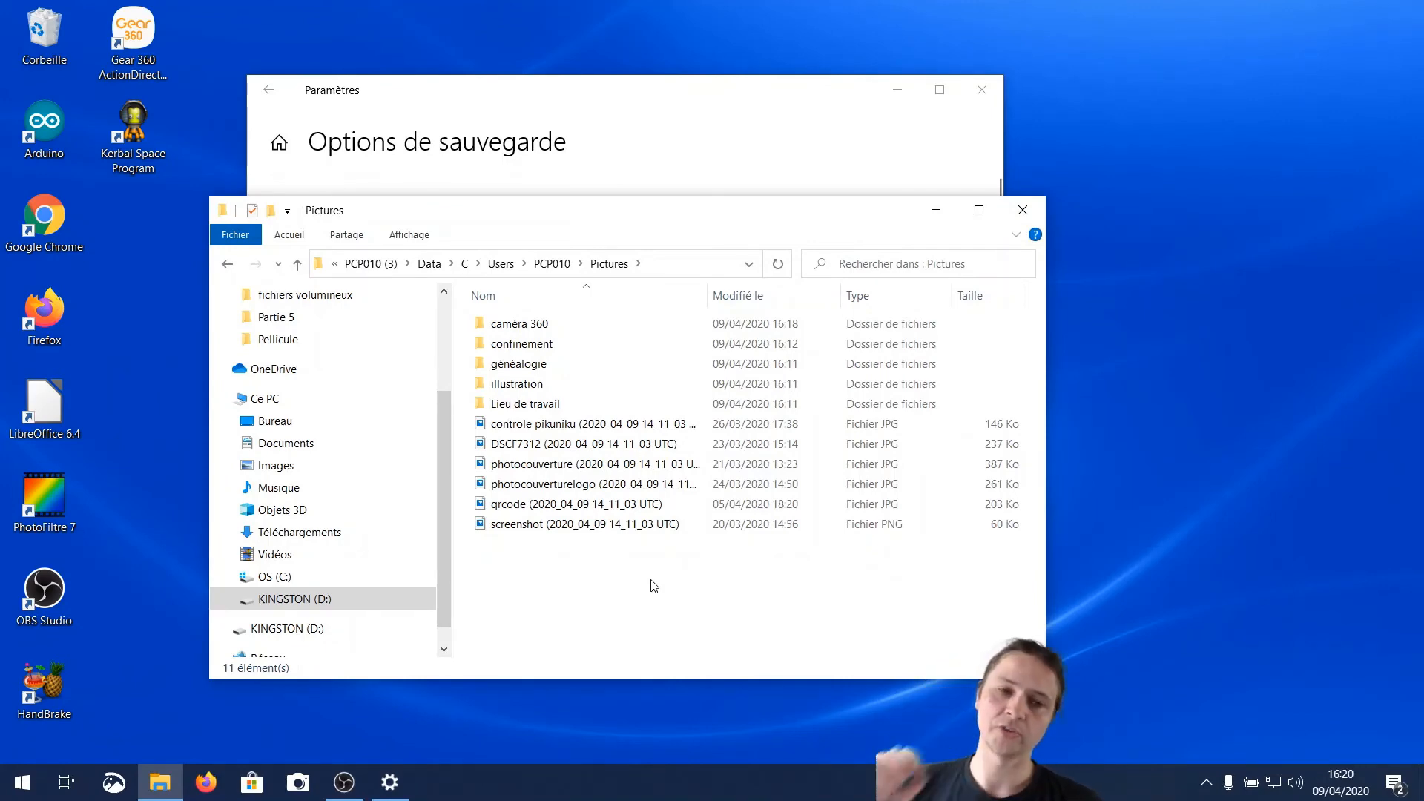
Close the backup folder and backup options windows, and delete the screenshot file from the PC's Images folder
click(1023, 210)
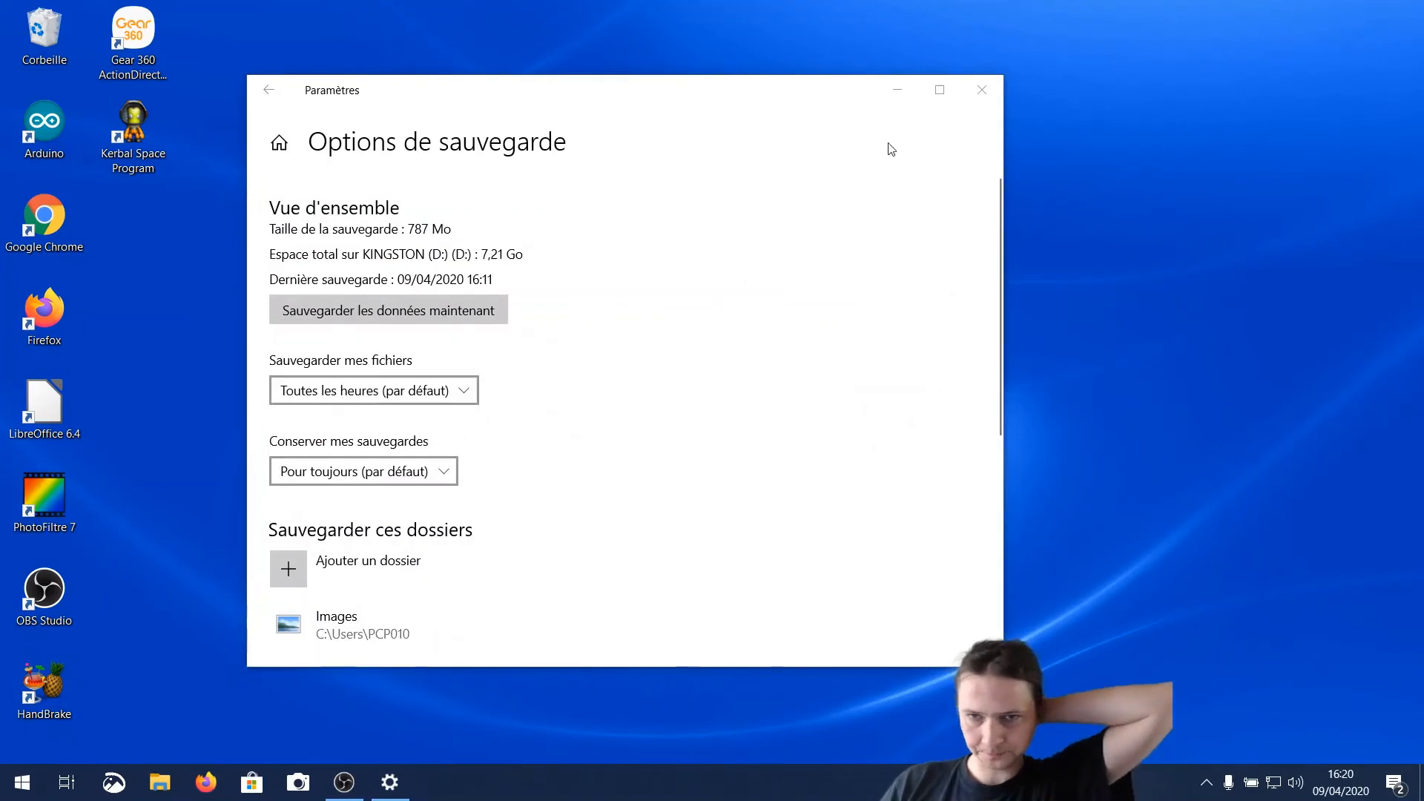
click(981, 90)
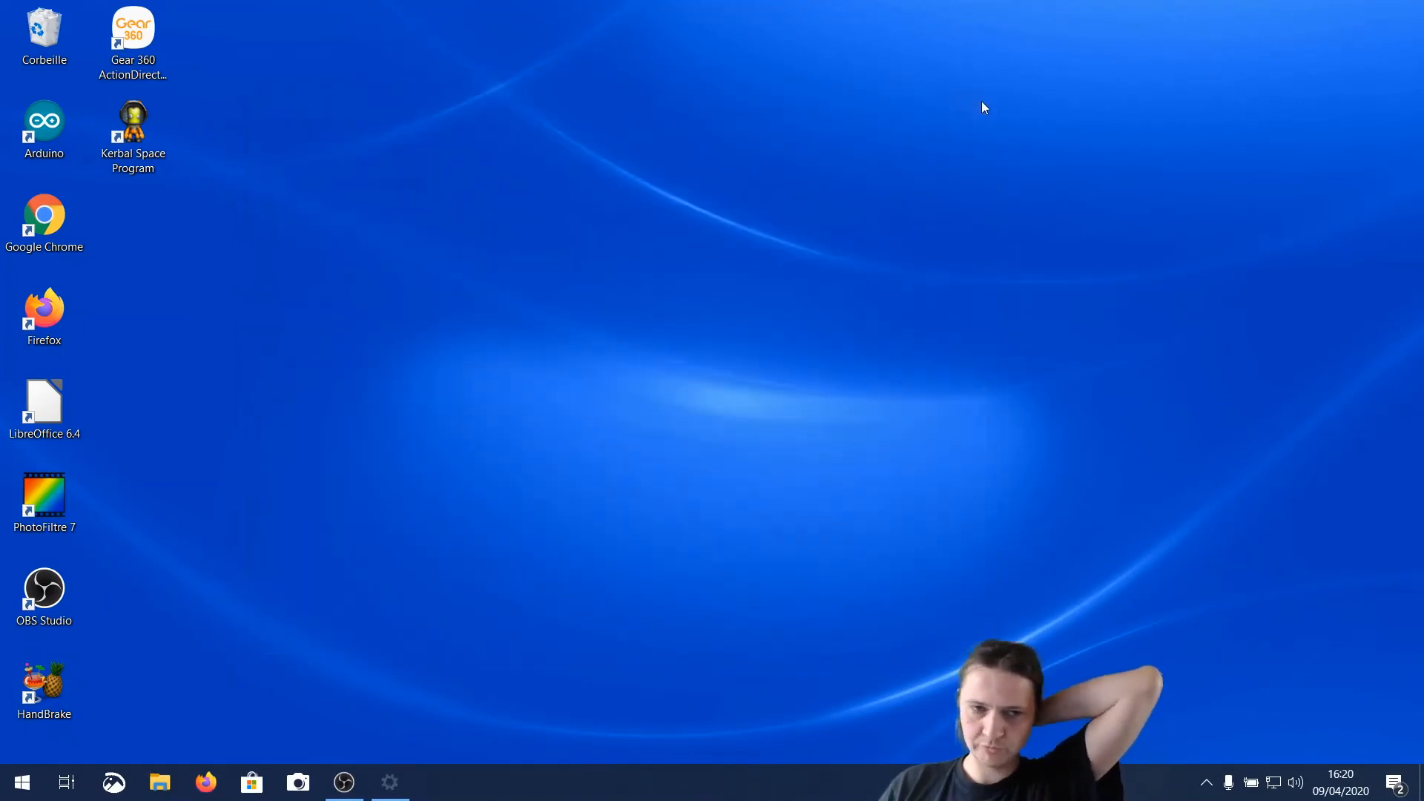
click(160, 782)
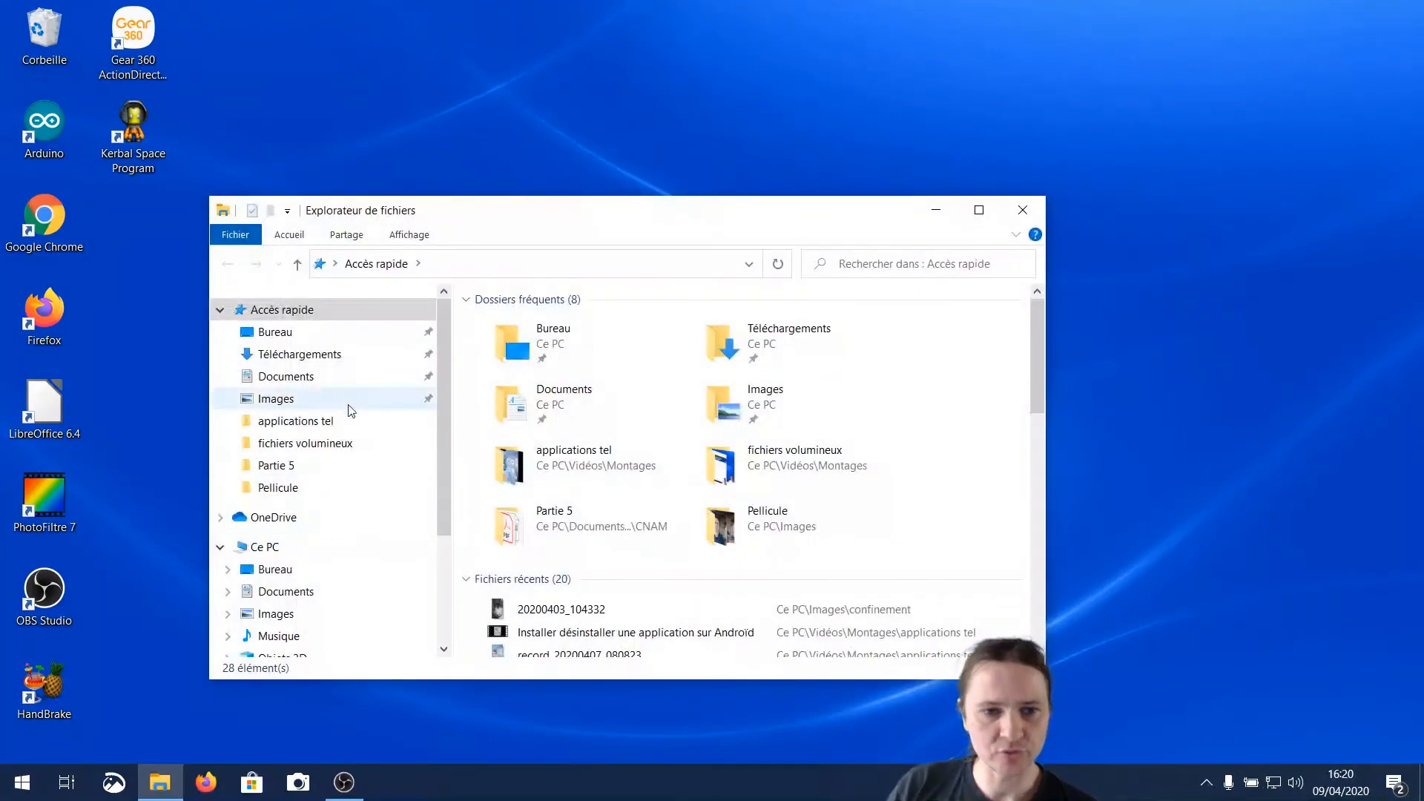
click(270, 613)
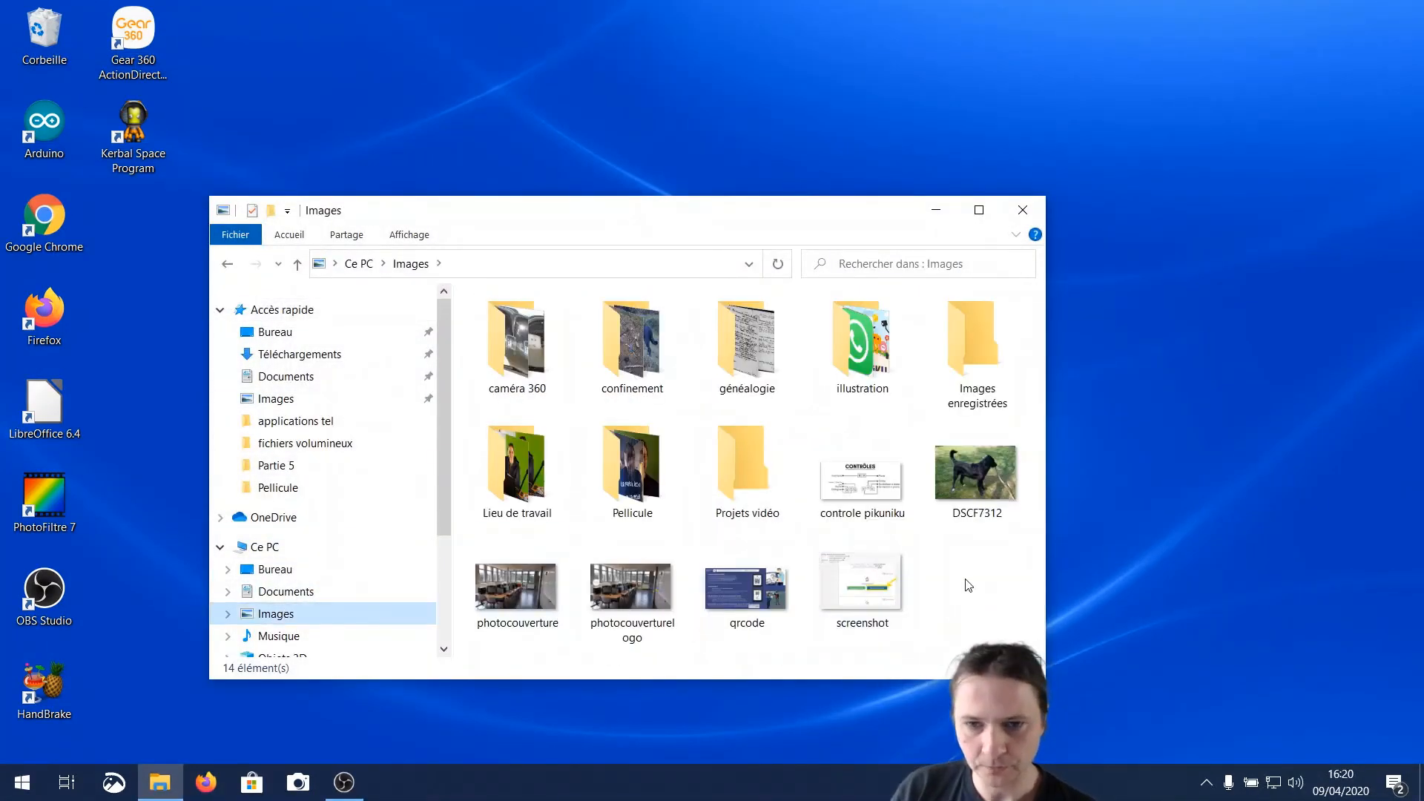
click(864, 586)
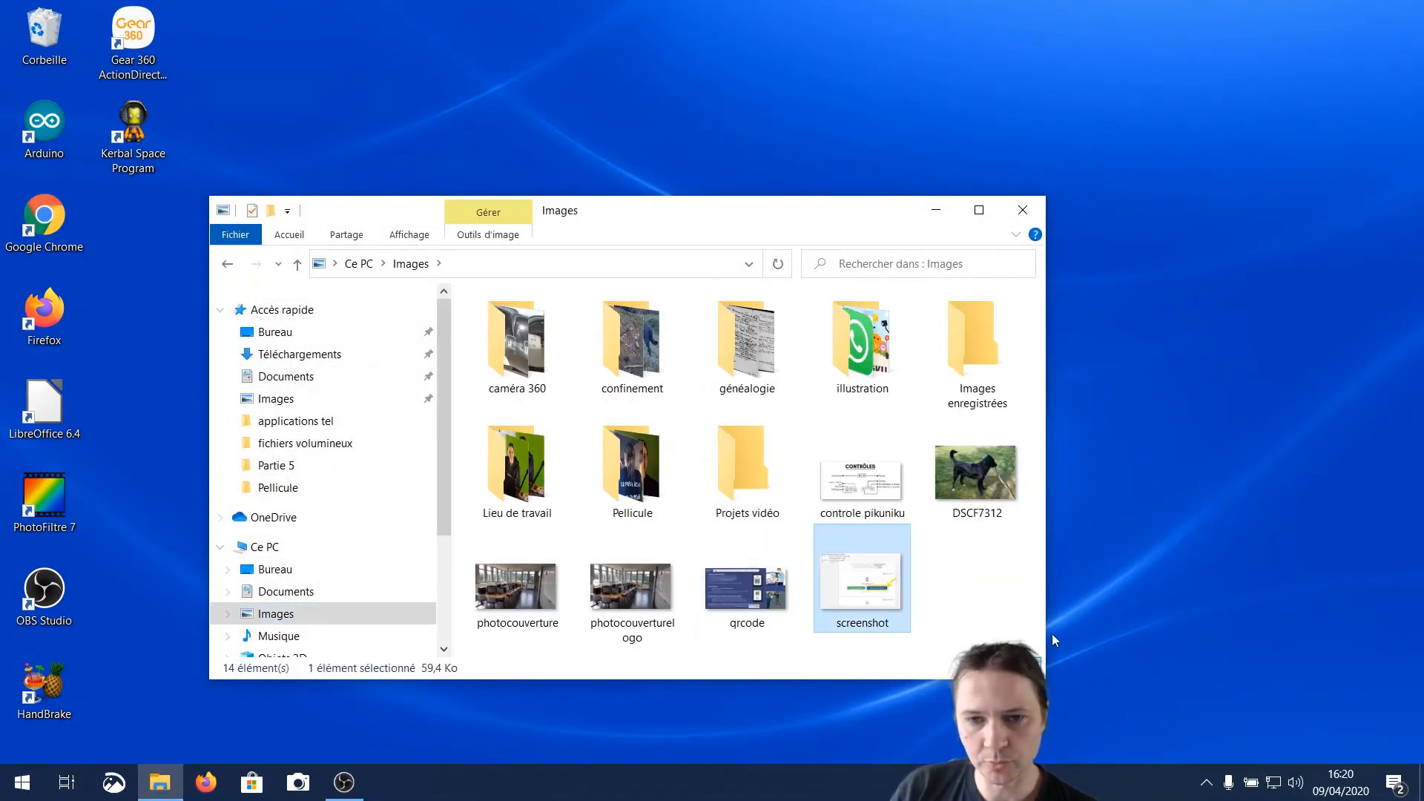
key(Delete)
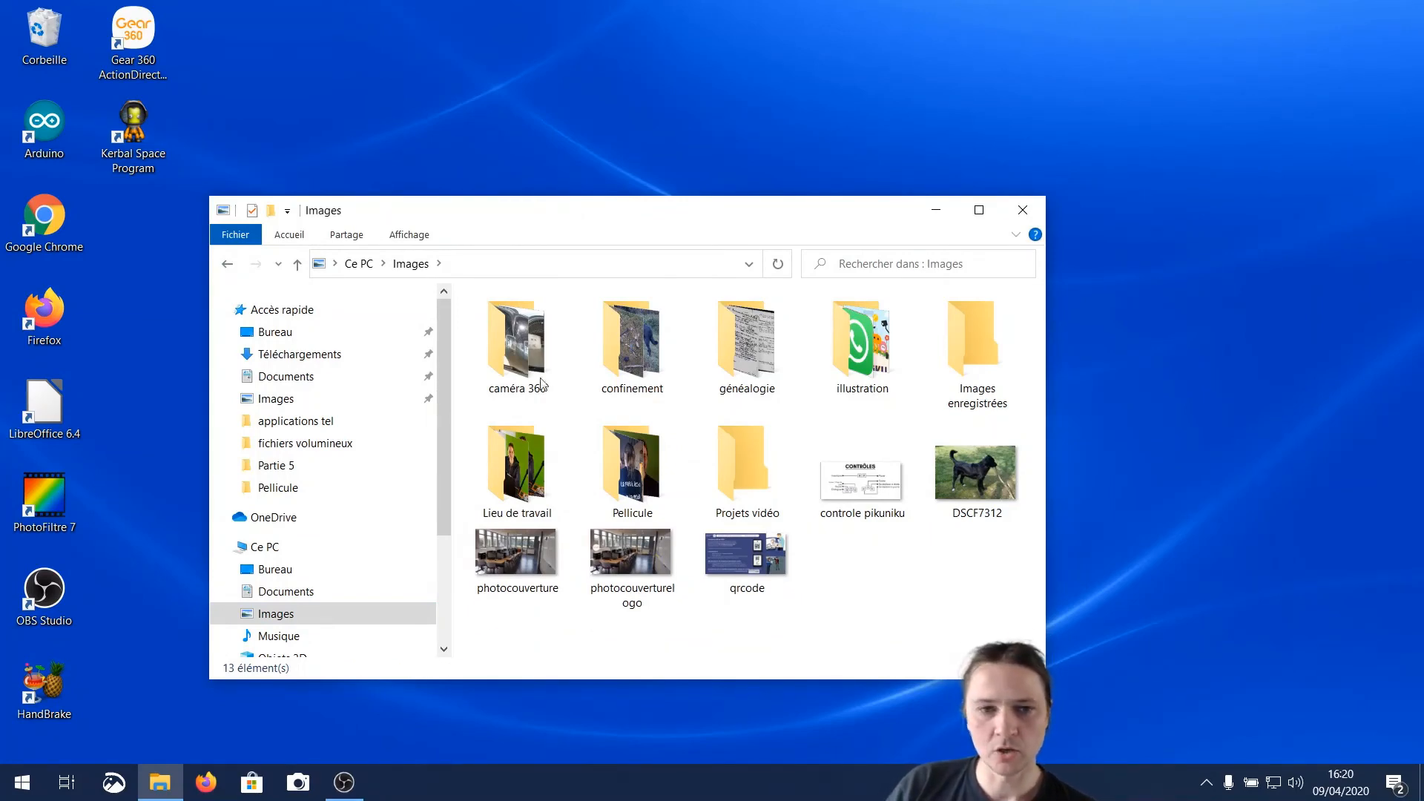
Restore the screenshot file from the Images folder's File History and close the history and folder windows
click(291, 235)
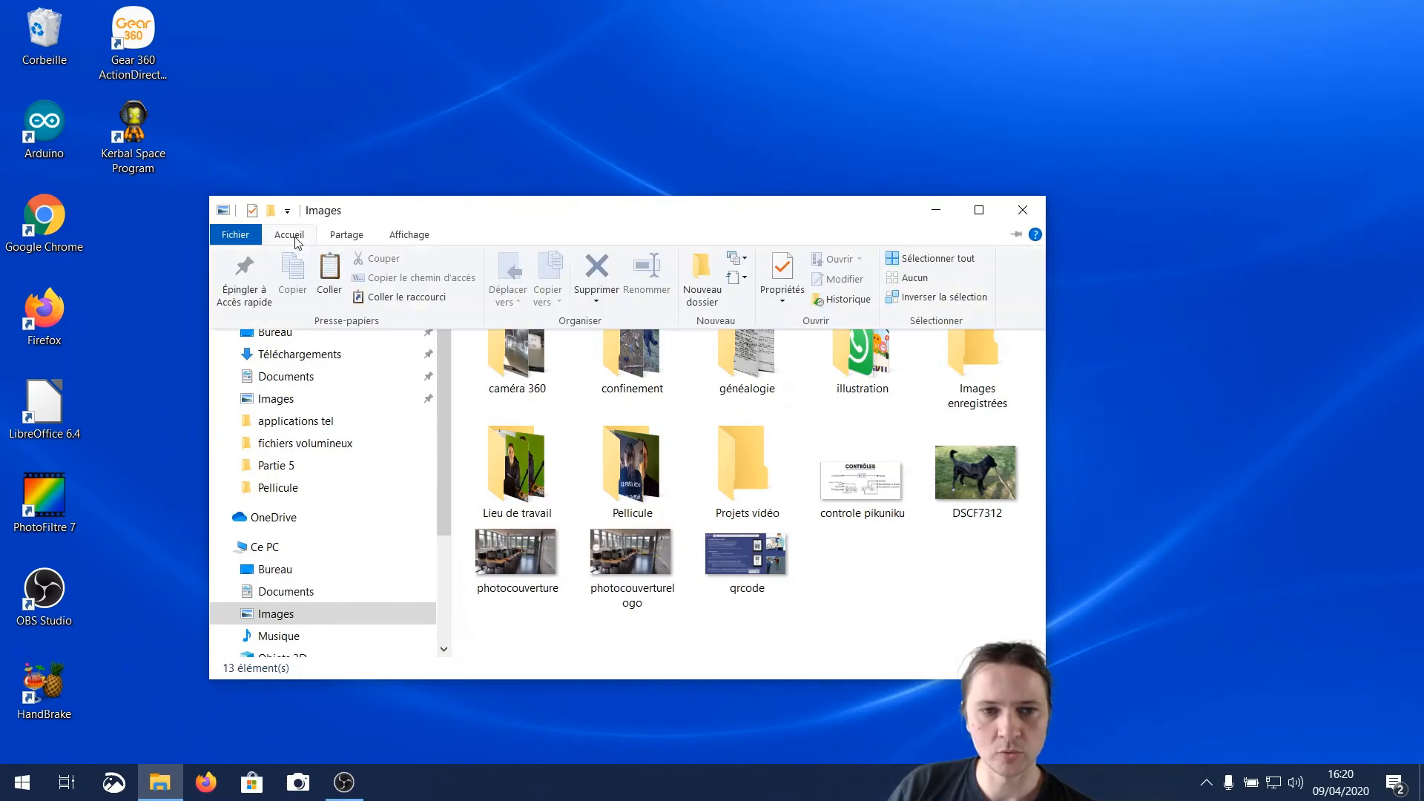
click(844, 300)
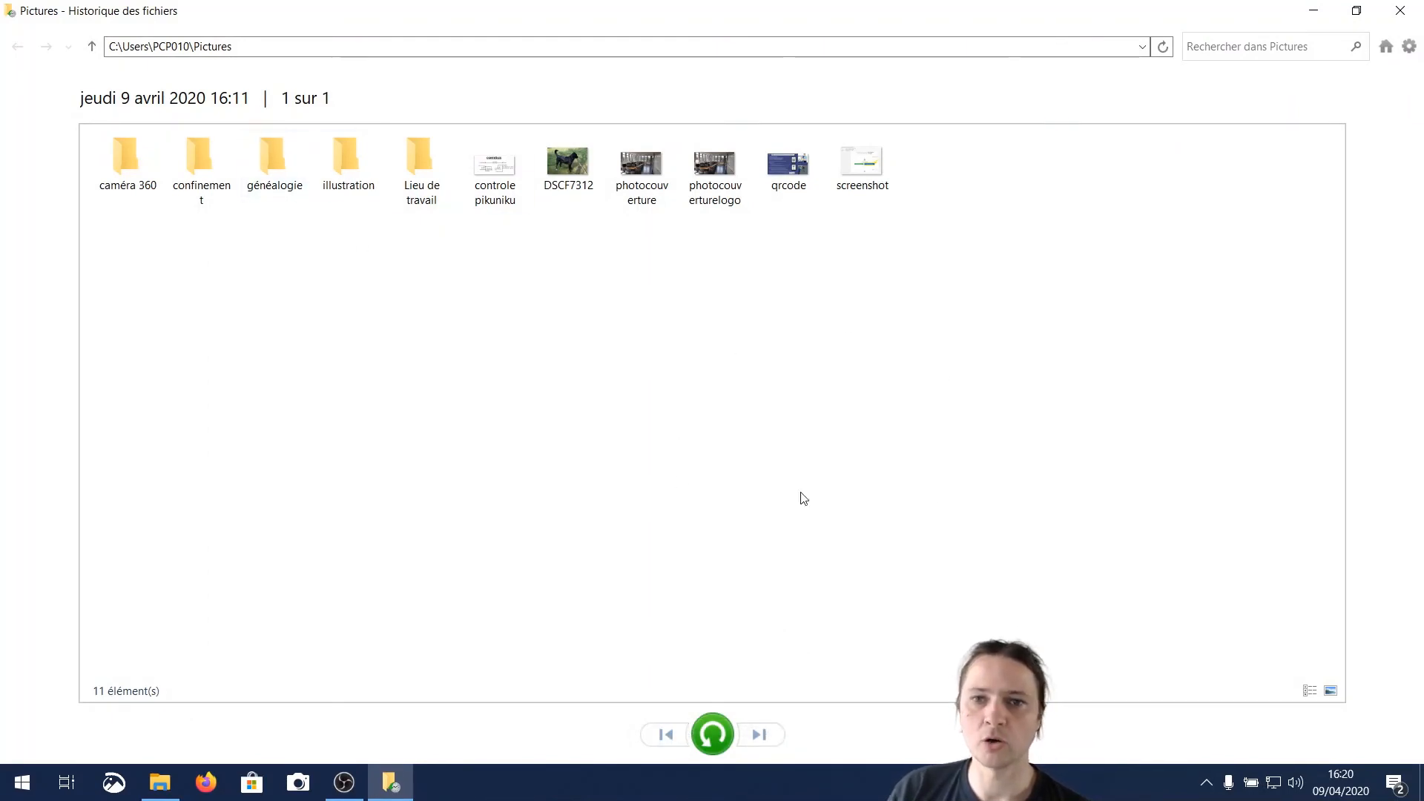
click(853, 172)
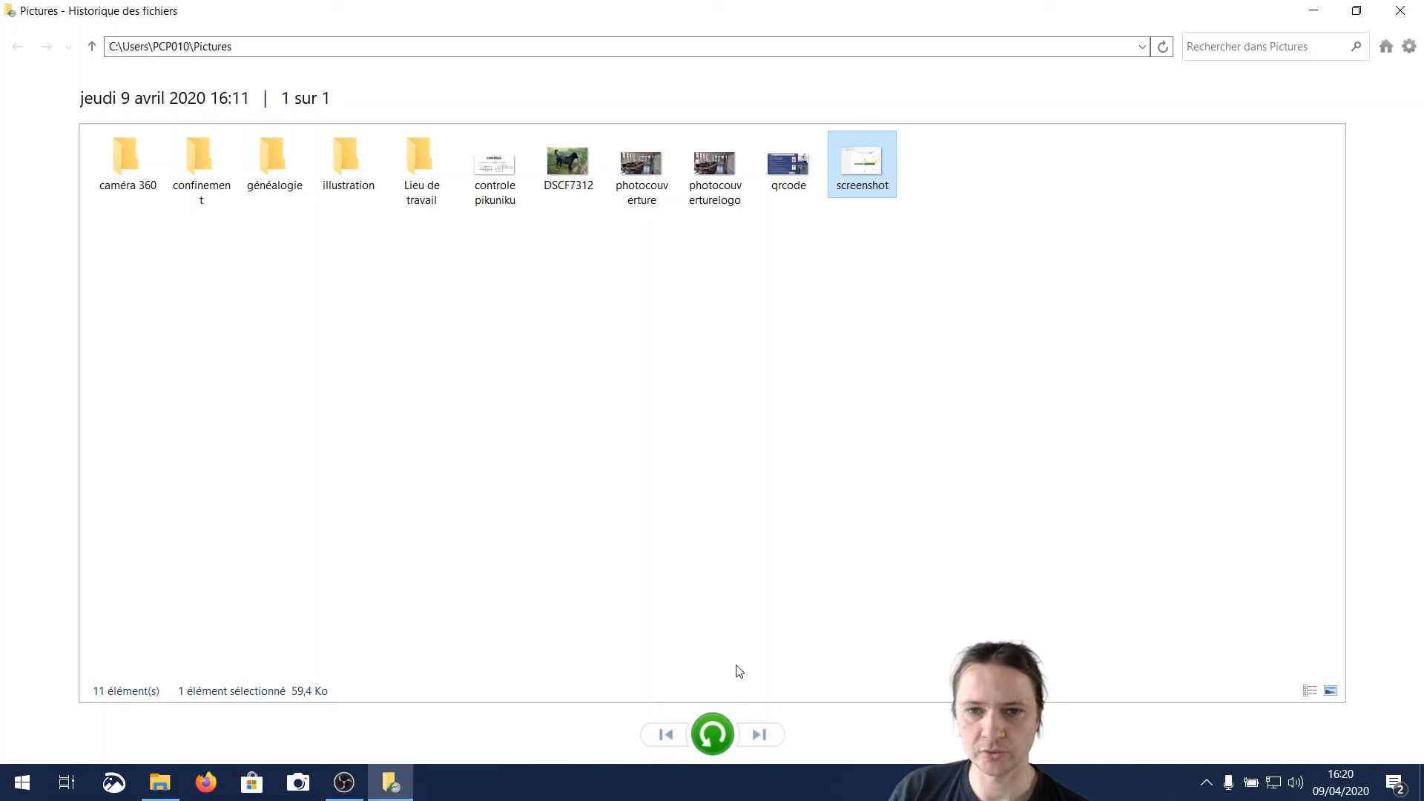
click(712, 732)
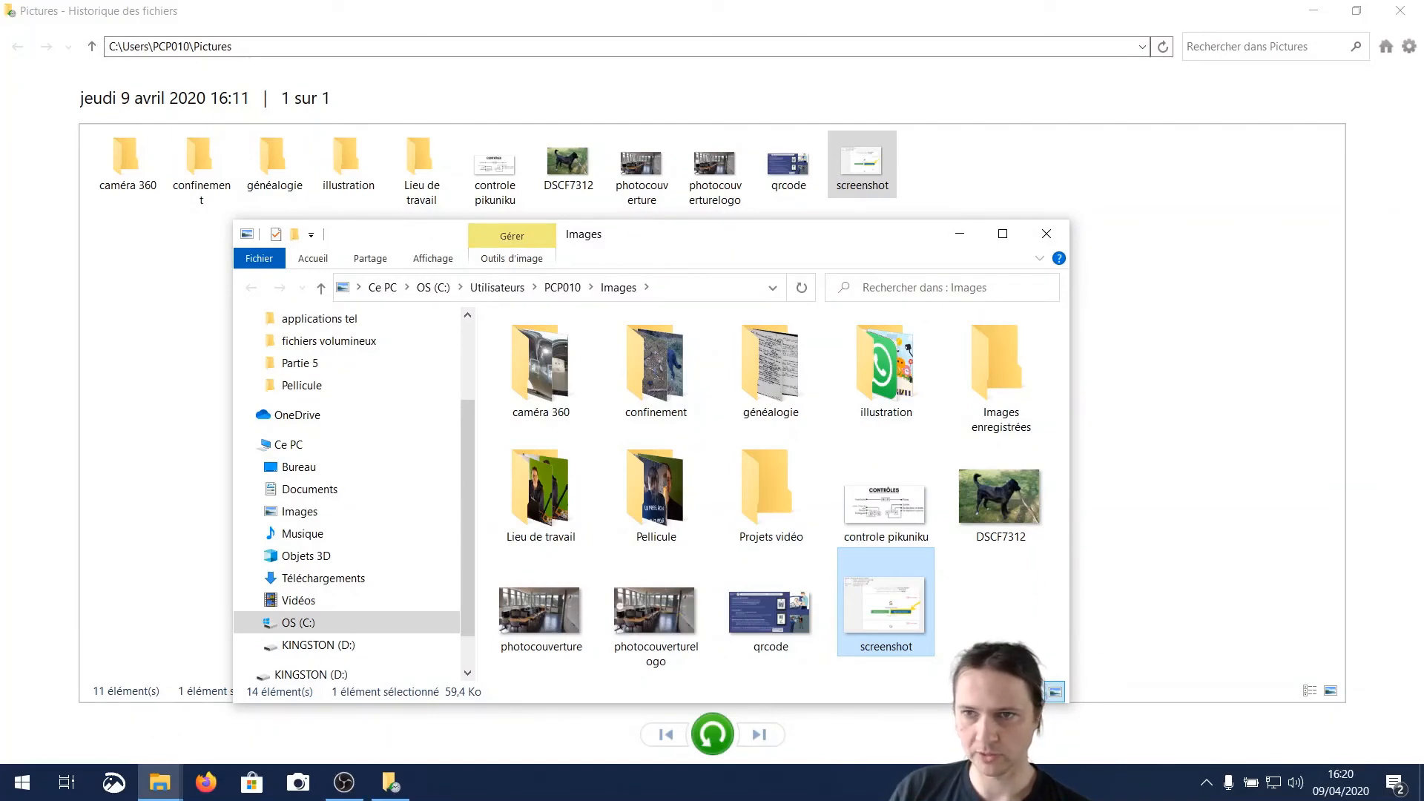
click(1399, 10)
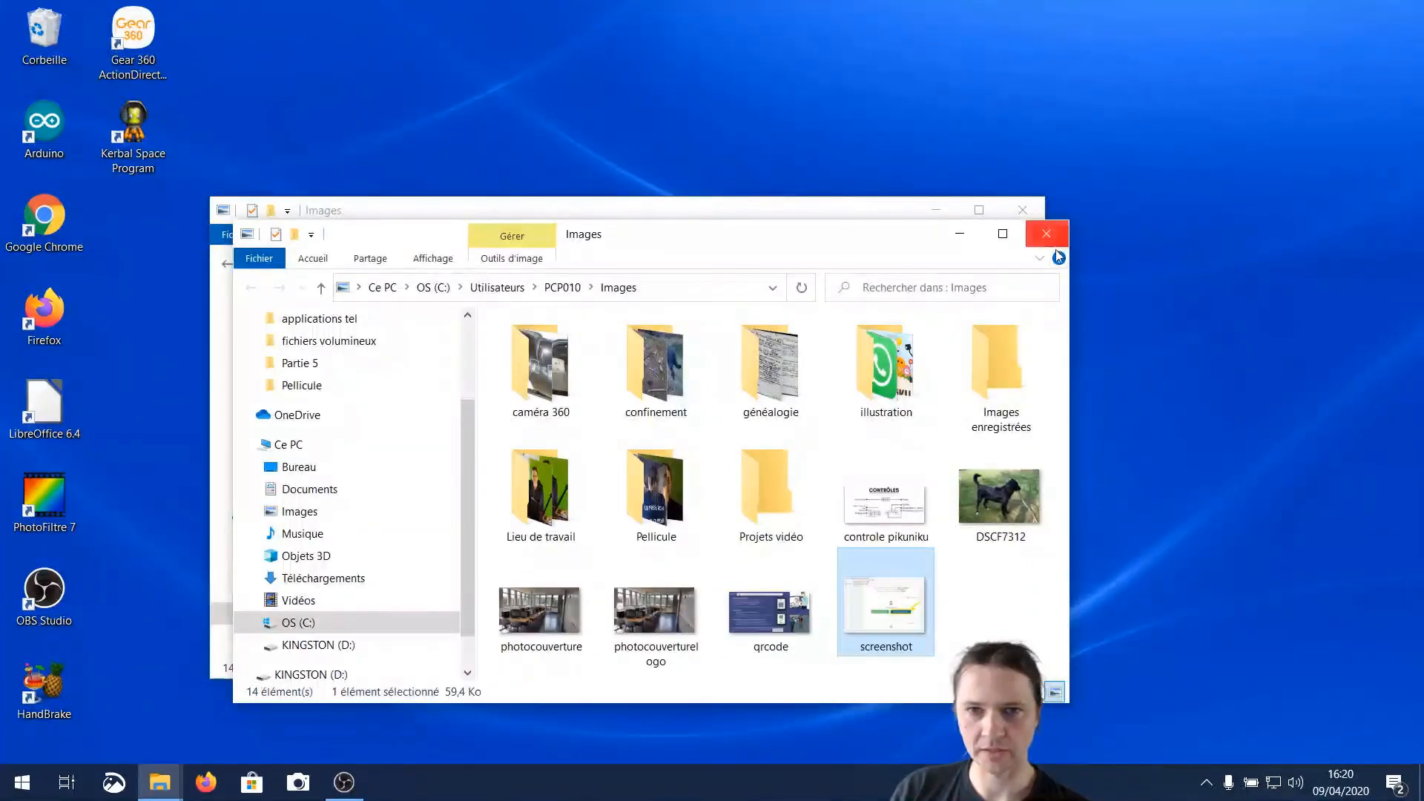
click(1023, 211)
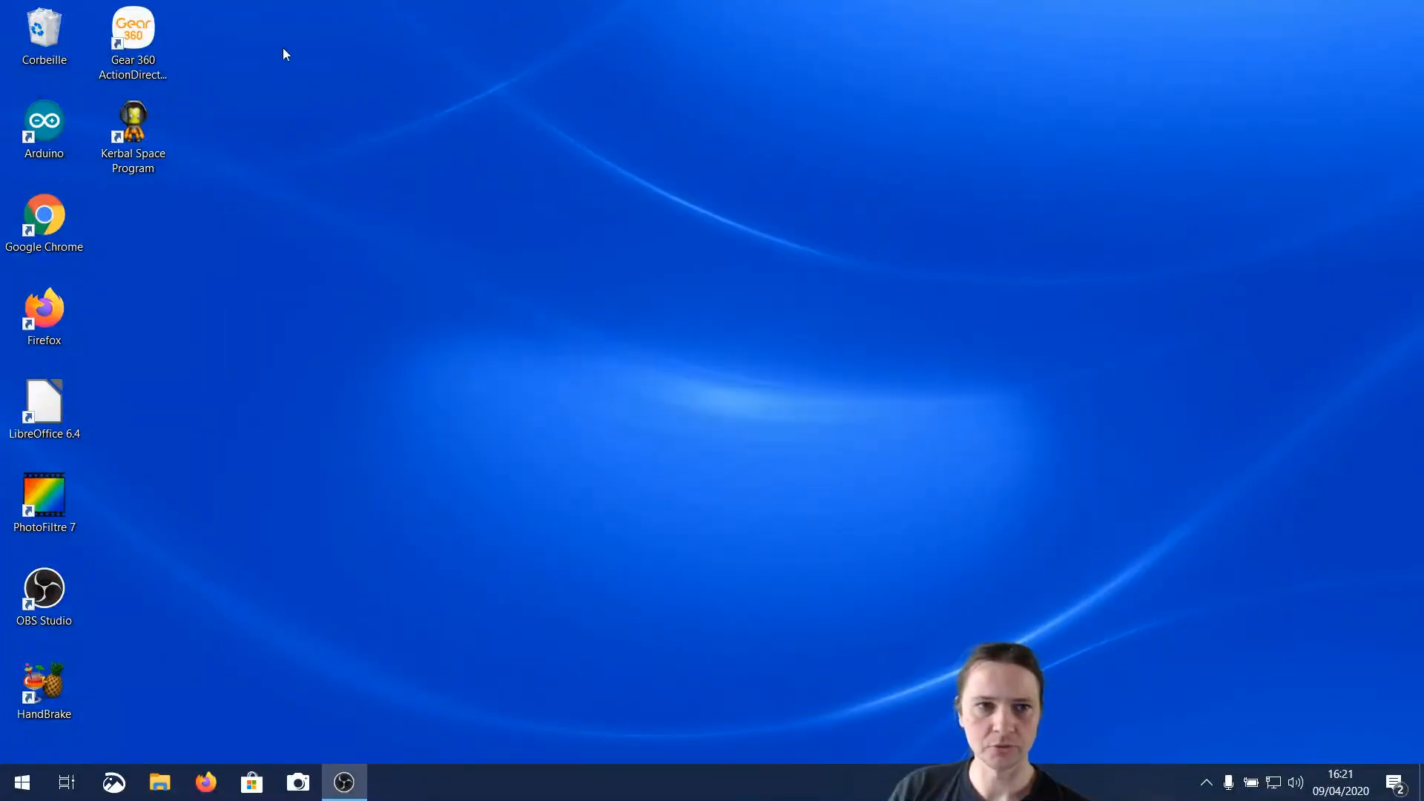
Empty the Recycle Bin (Corbeille) and confirm the permanent deletion
right_click(43, 50)
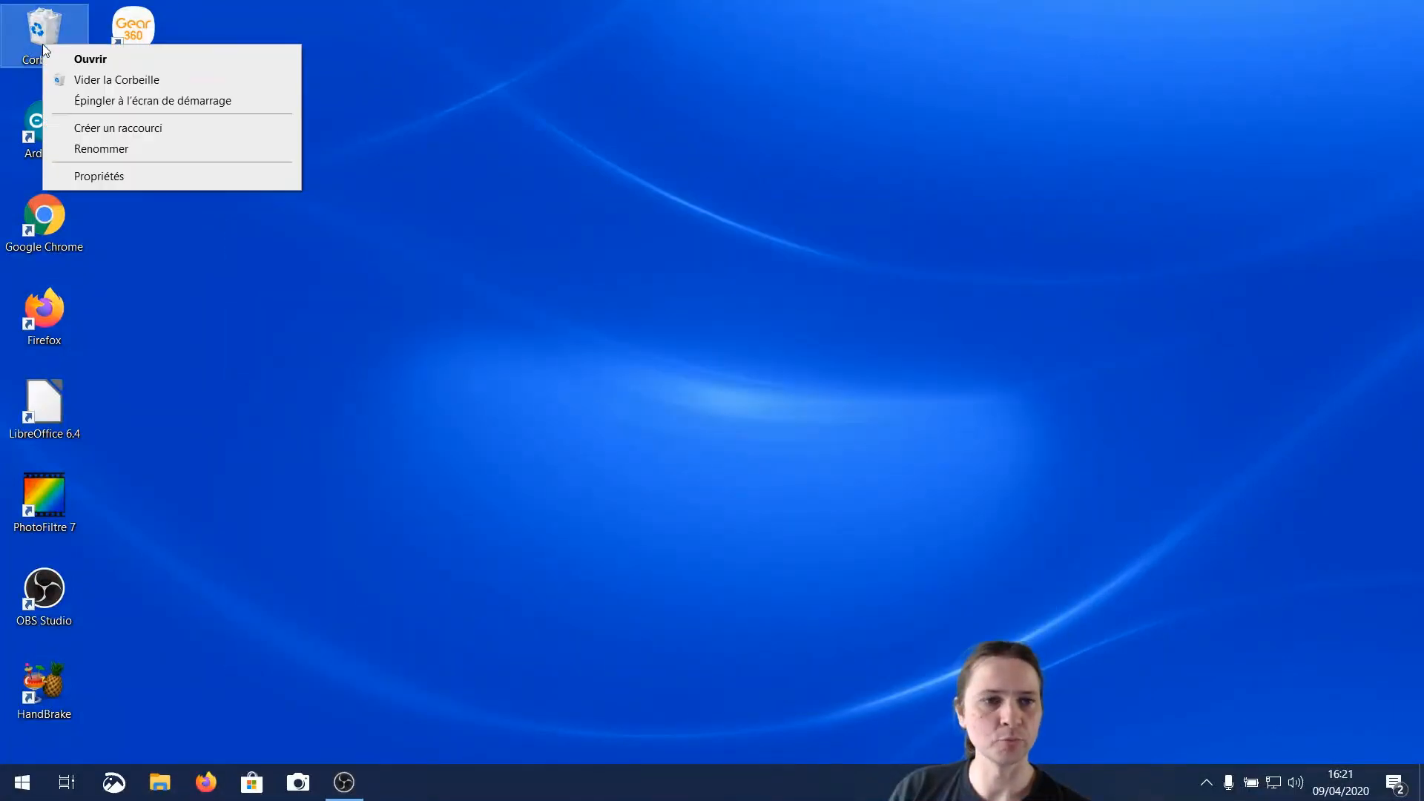
click(96, 77)
click(783, 410)
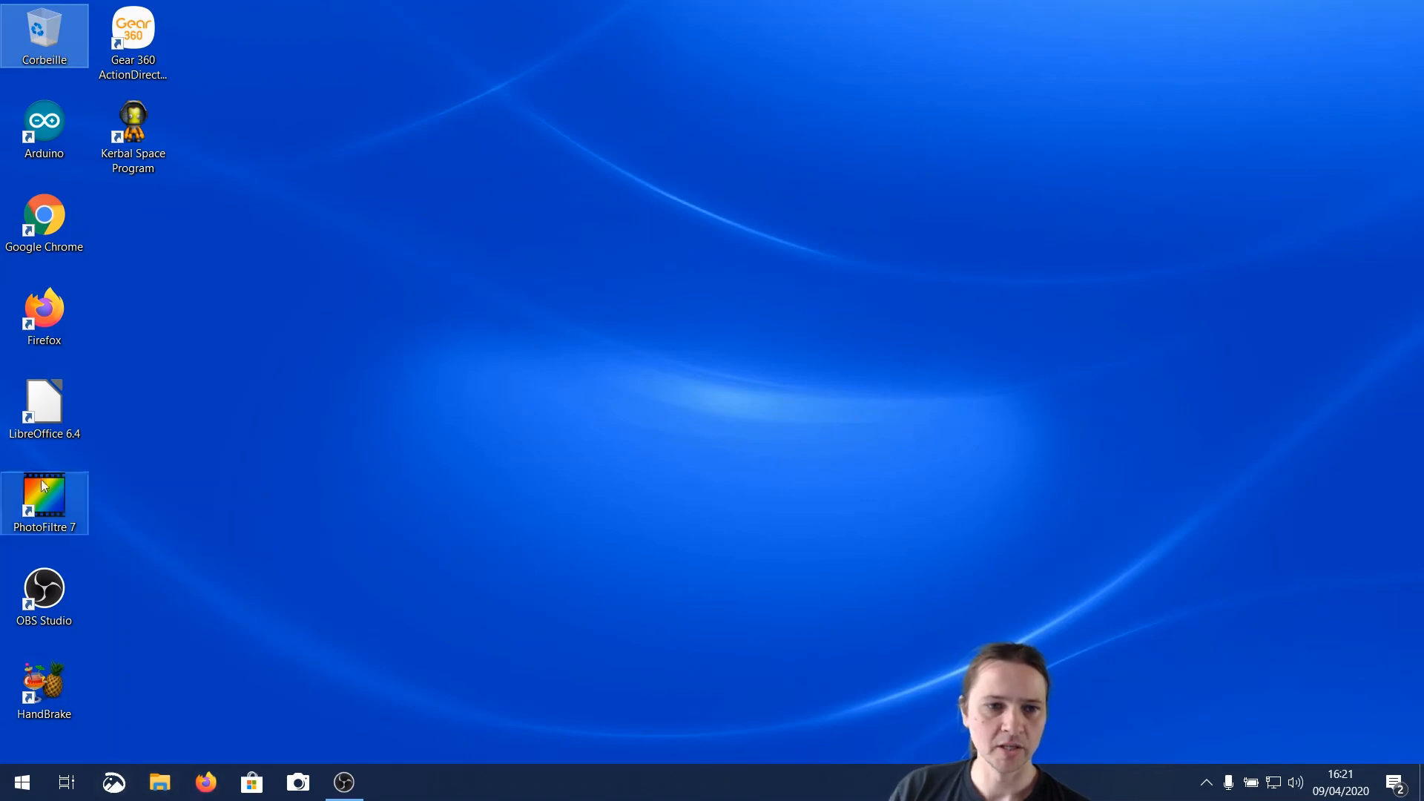
Delete controle pikuniku, DSCF7312 and screenshot from the PC's Images folder
click(160, 782)
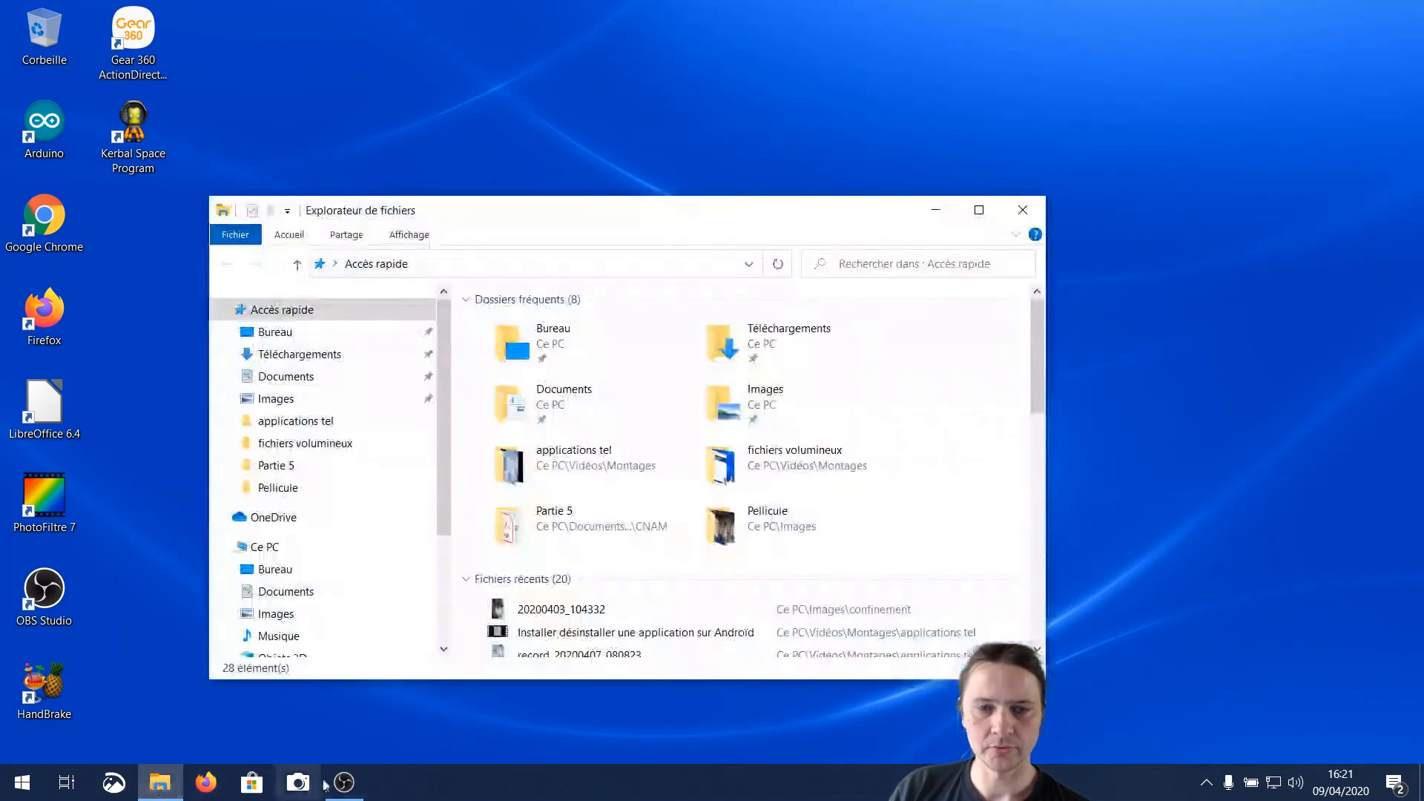
click(271, 613)
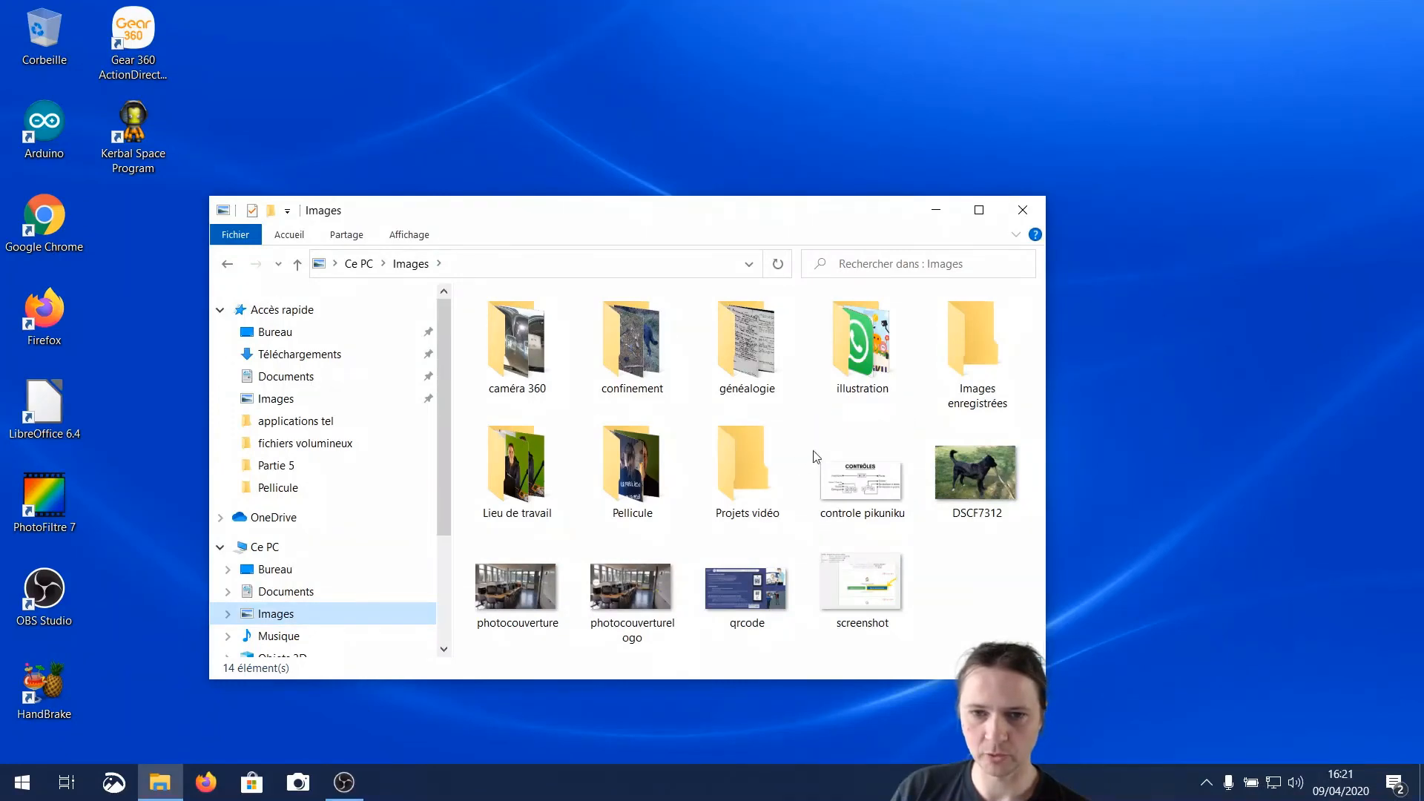
drag(814, 450, 1022, 635)
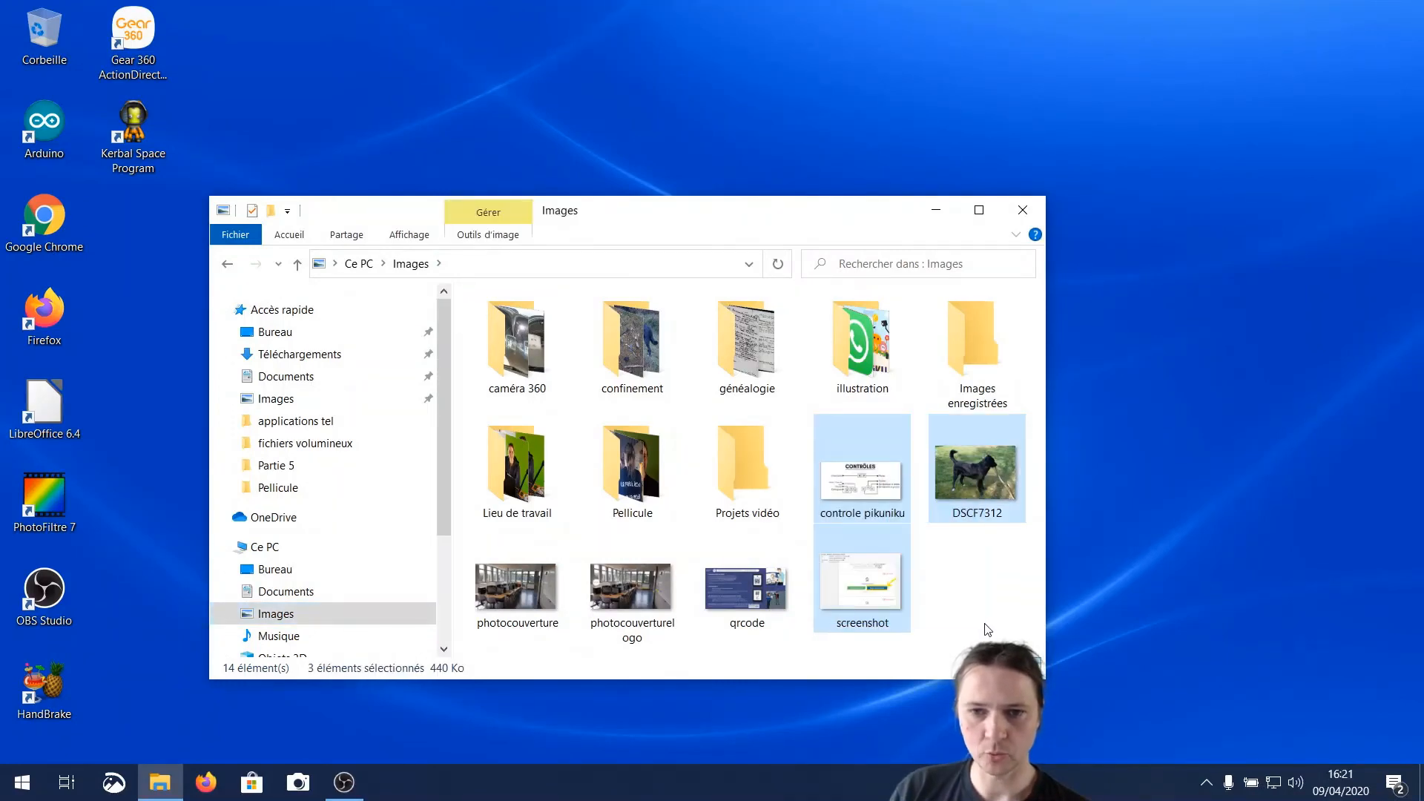
right_click(849, 465)
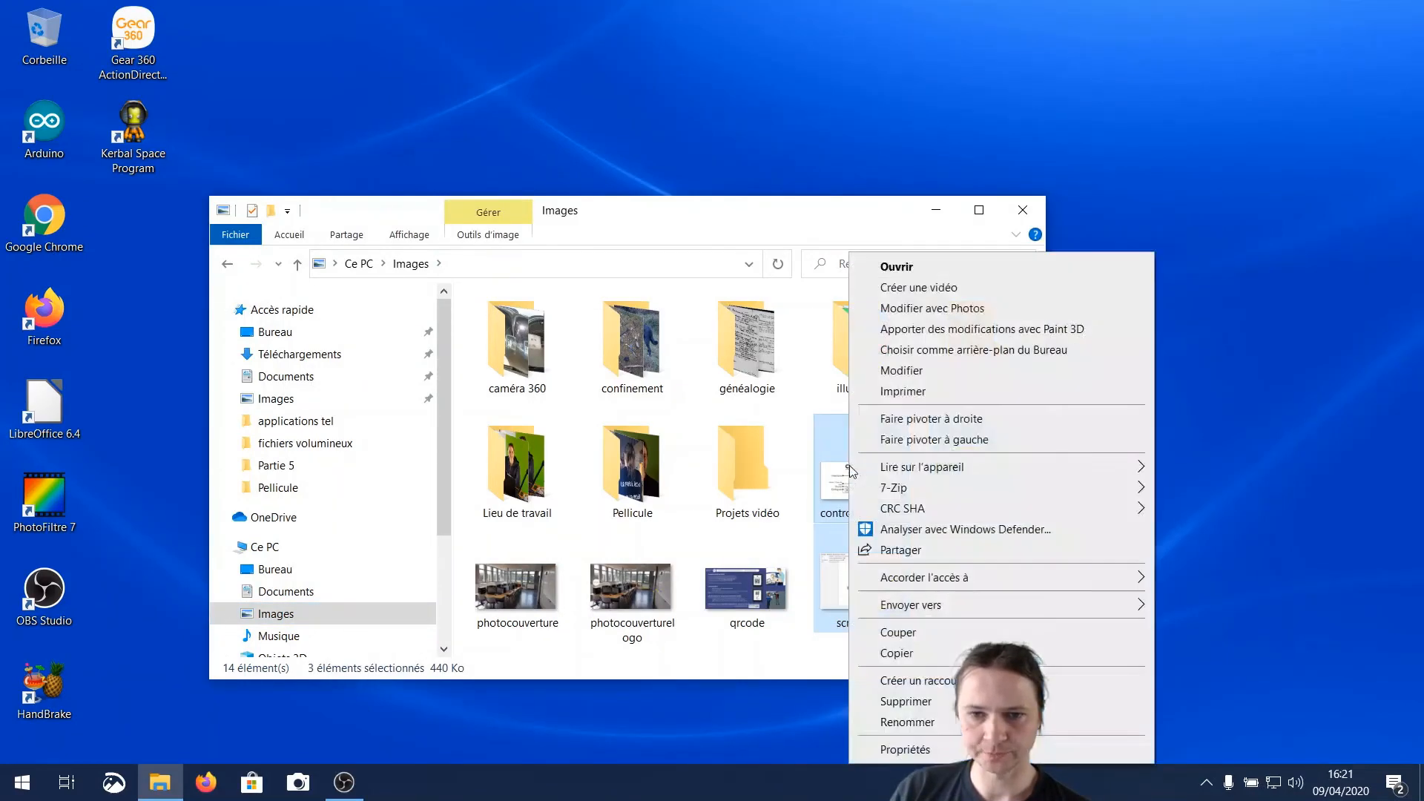
click(933, 701)
Empty the Recycle Bin again to permanently remove the three images just deleted
right_click(30, 31)
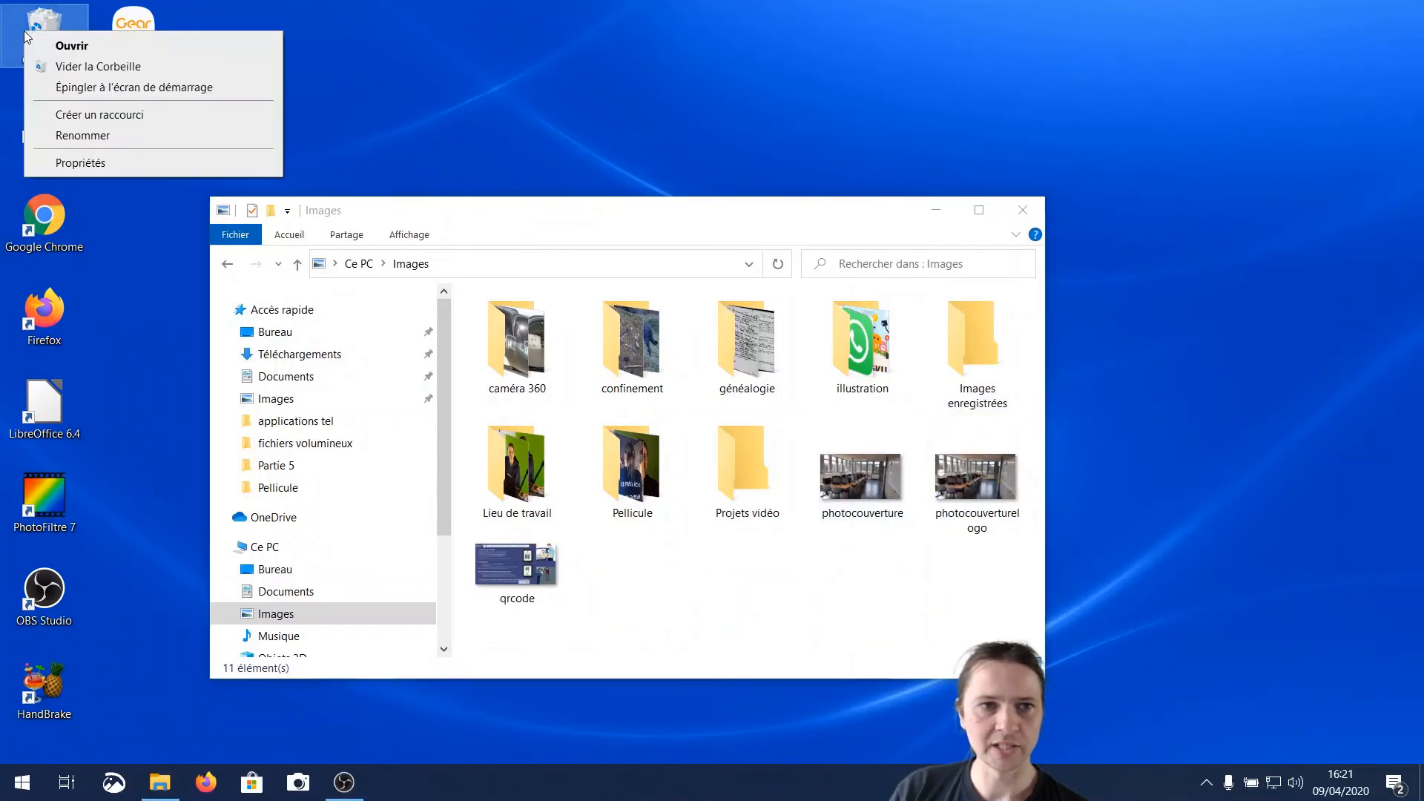
click(84, 69)
click(777, 407)
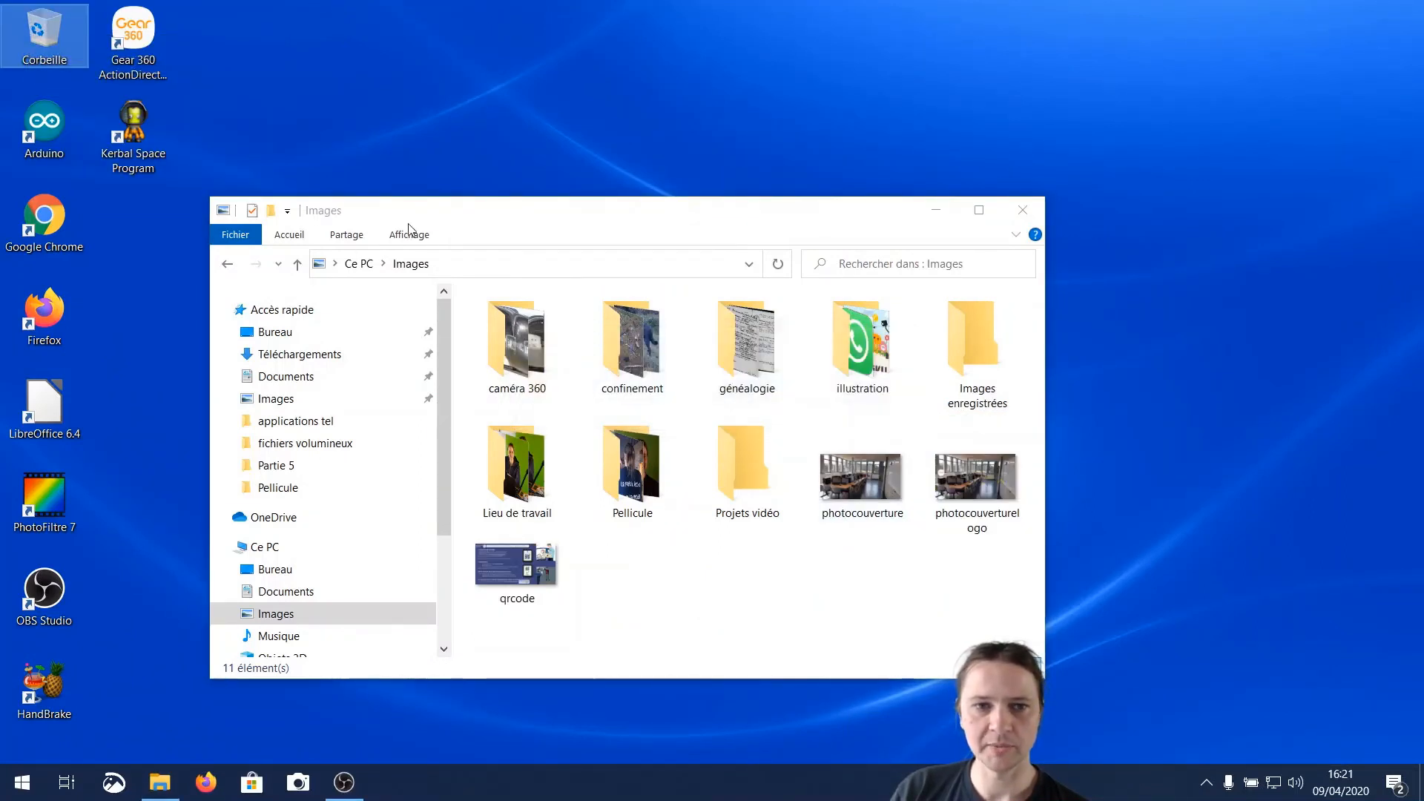
Start restoring DSCF7312, qrcode and screenshot from the Images folder's File History, and check the Images folder
click(290, 235)
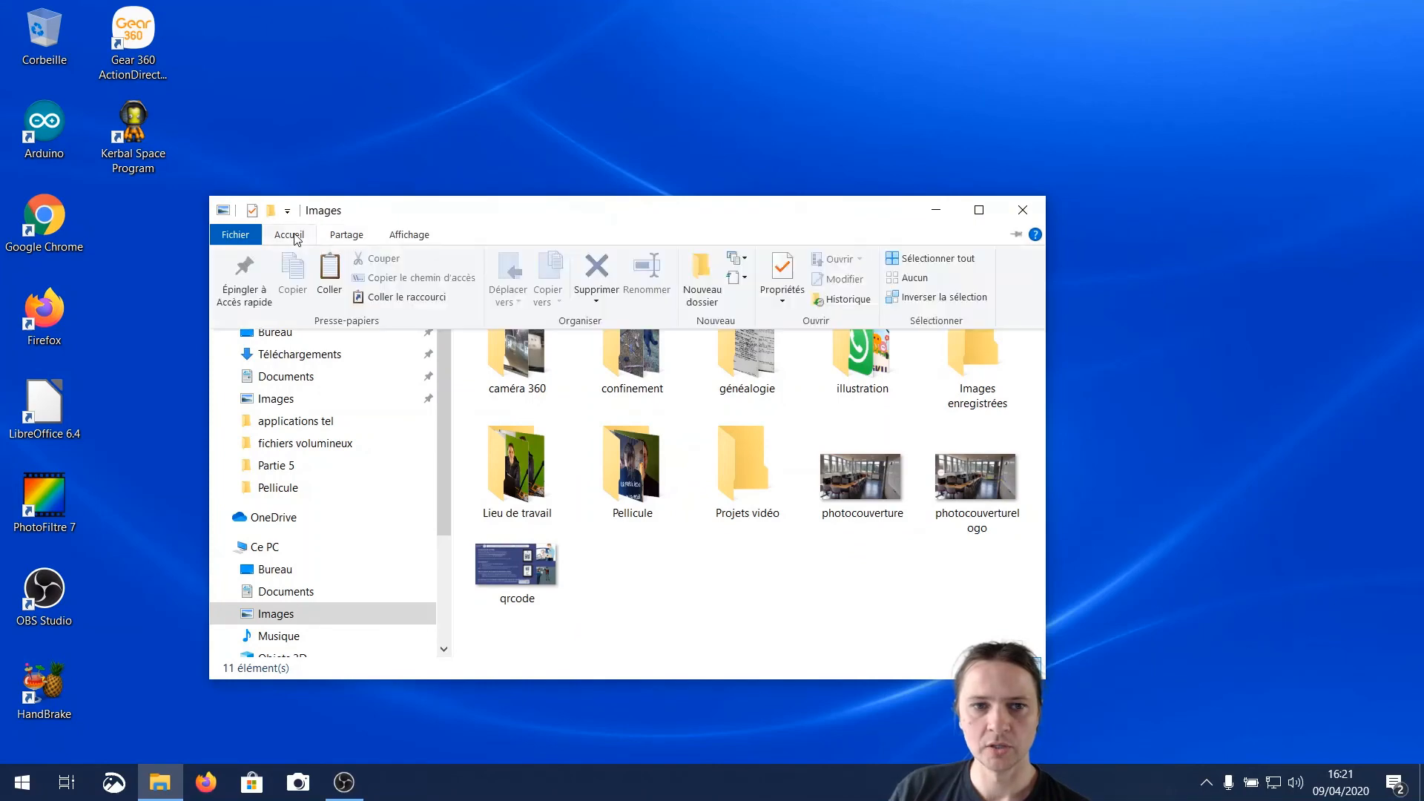
click(832, 301)
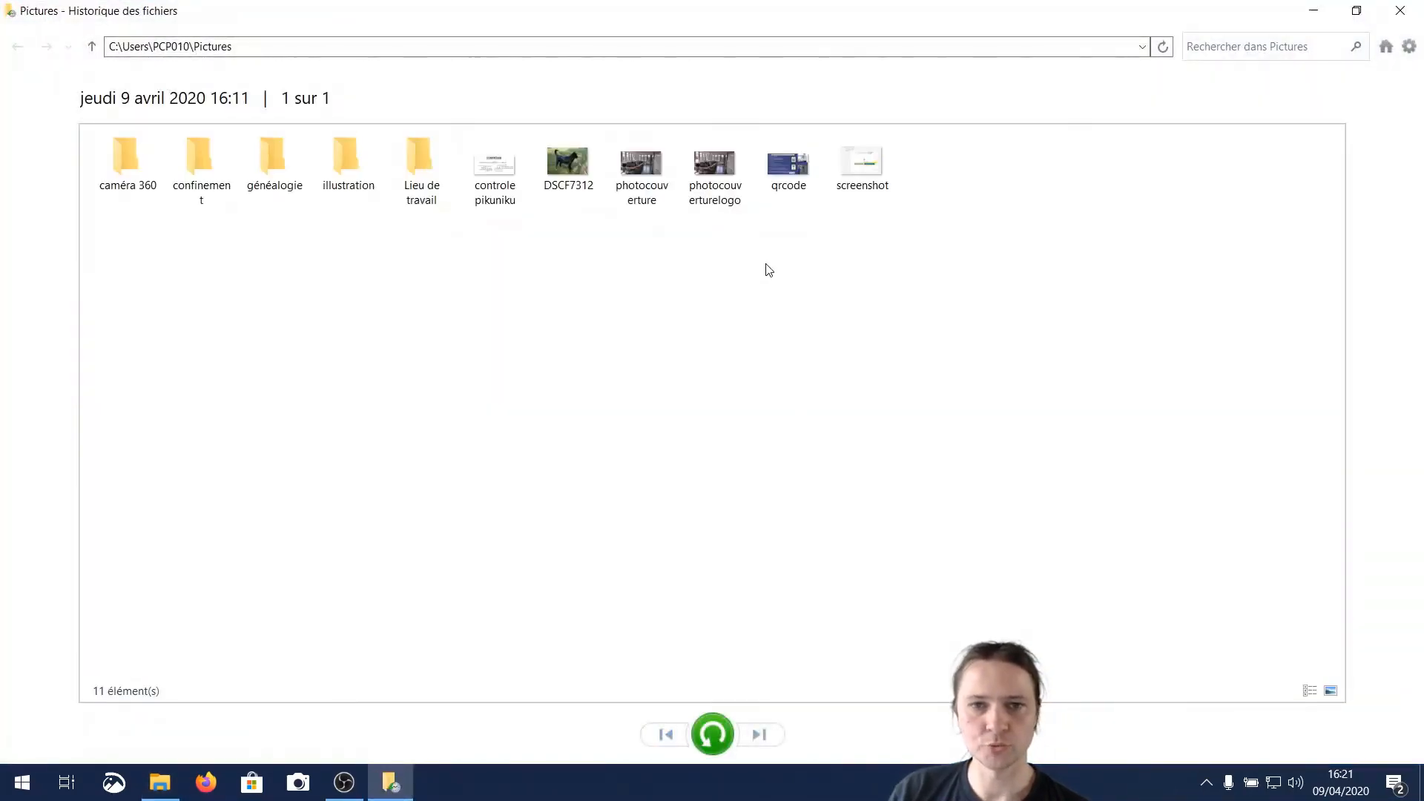
click(560, 167)
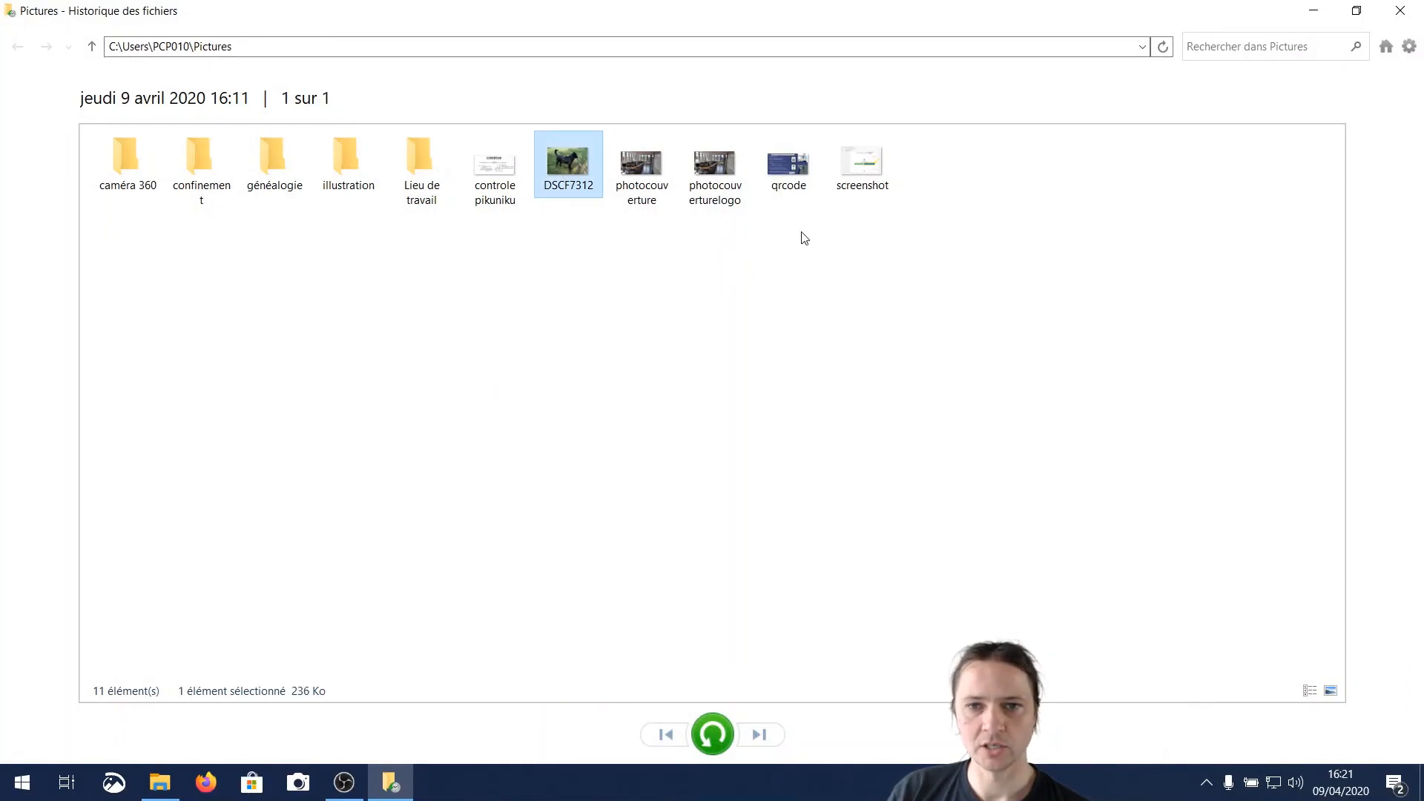
ctrl+click(800, 194)
ctrl+click(860, 174)
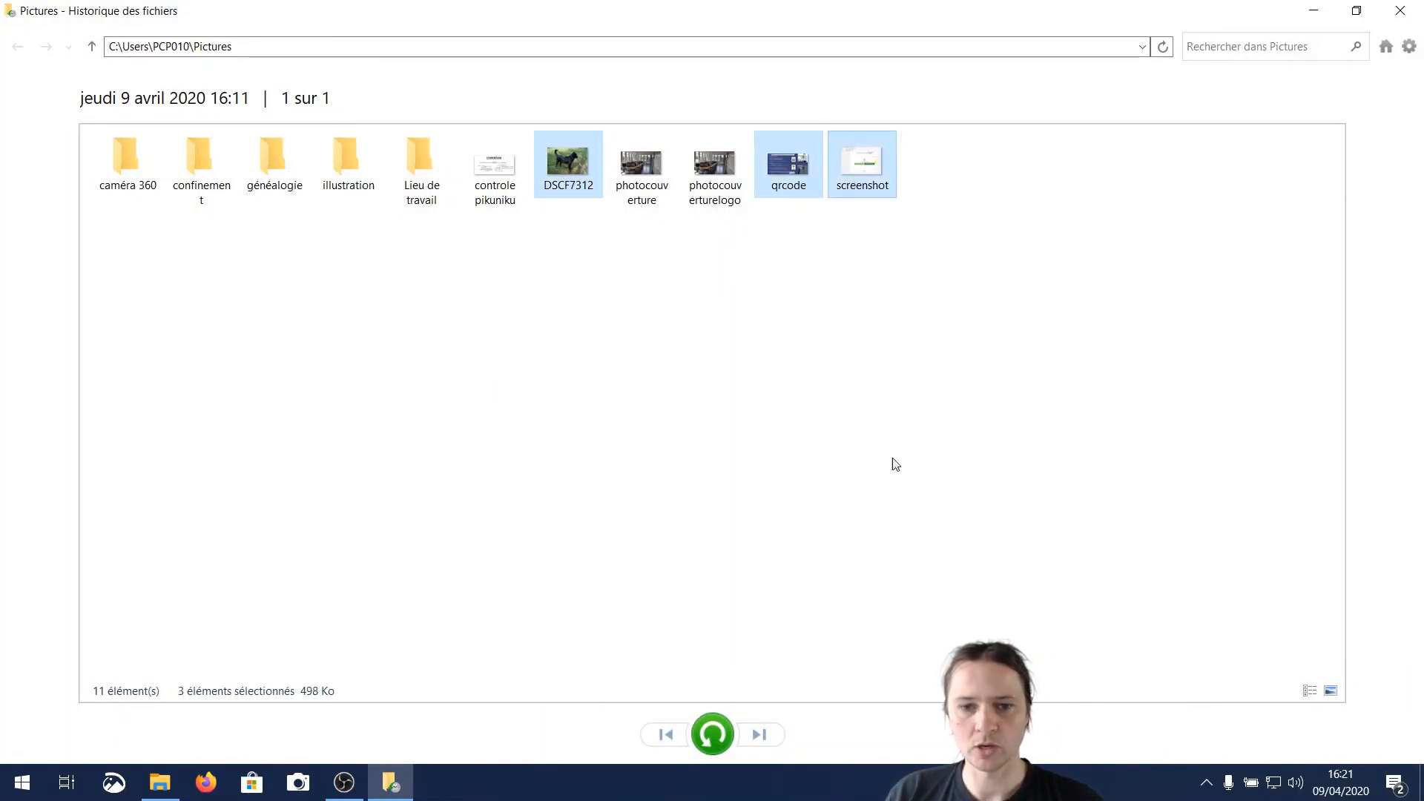
click(711, 735)
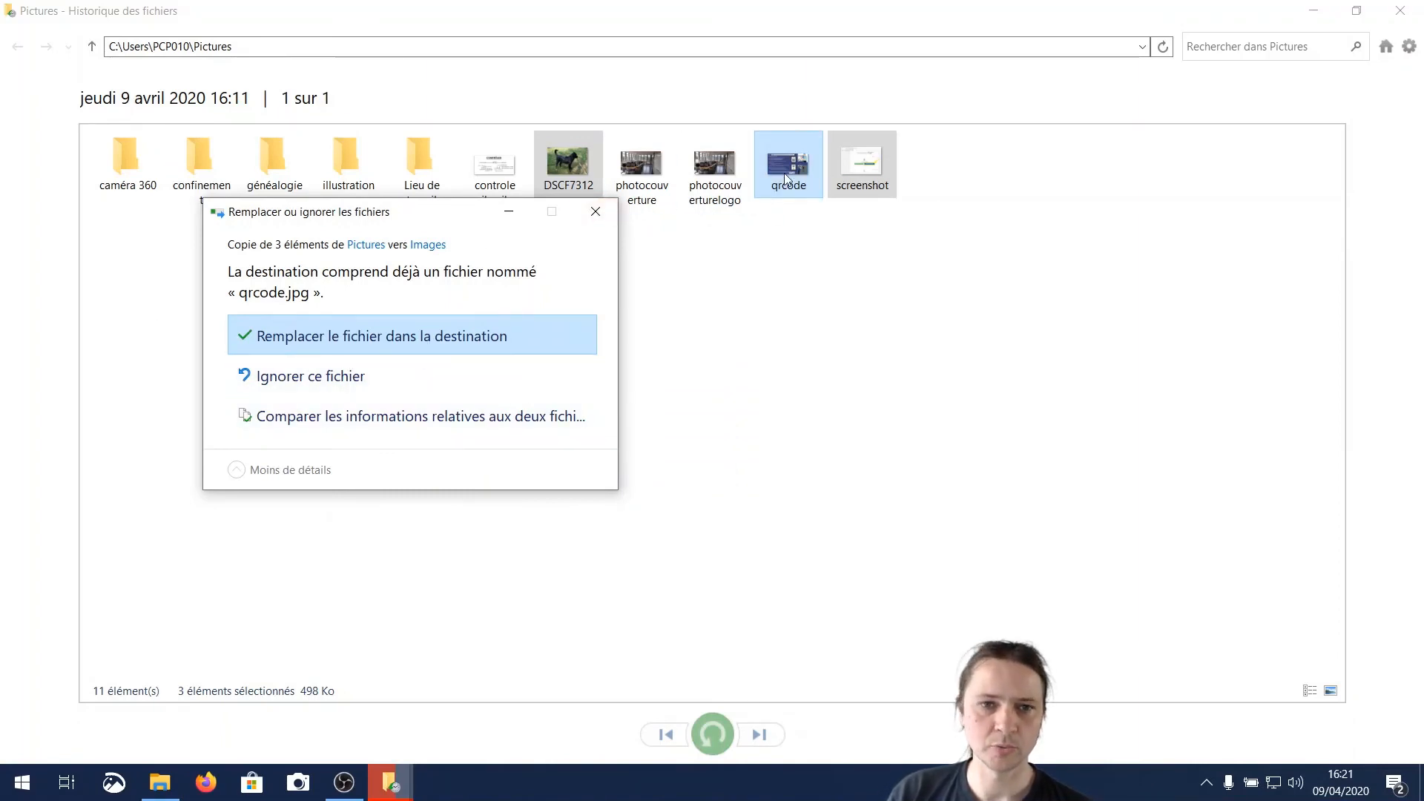
key(Return)
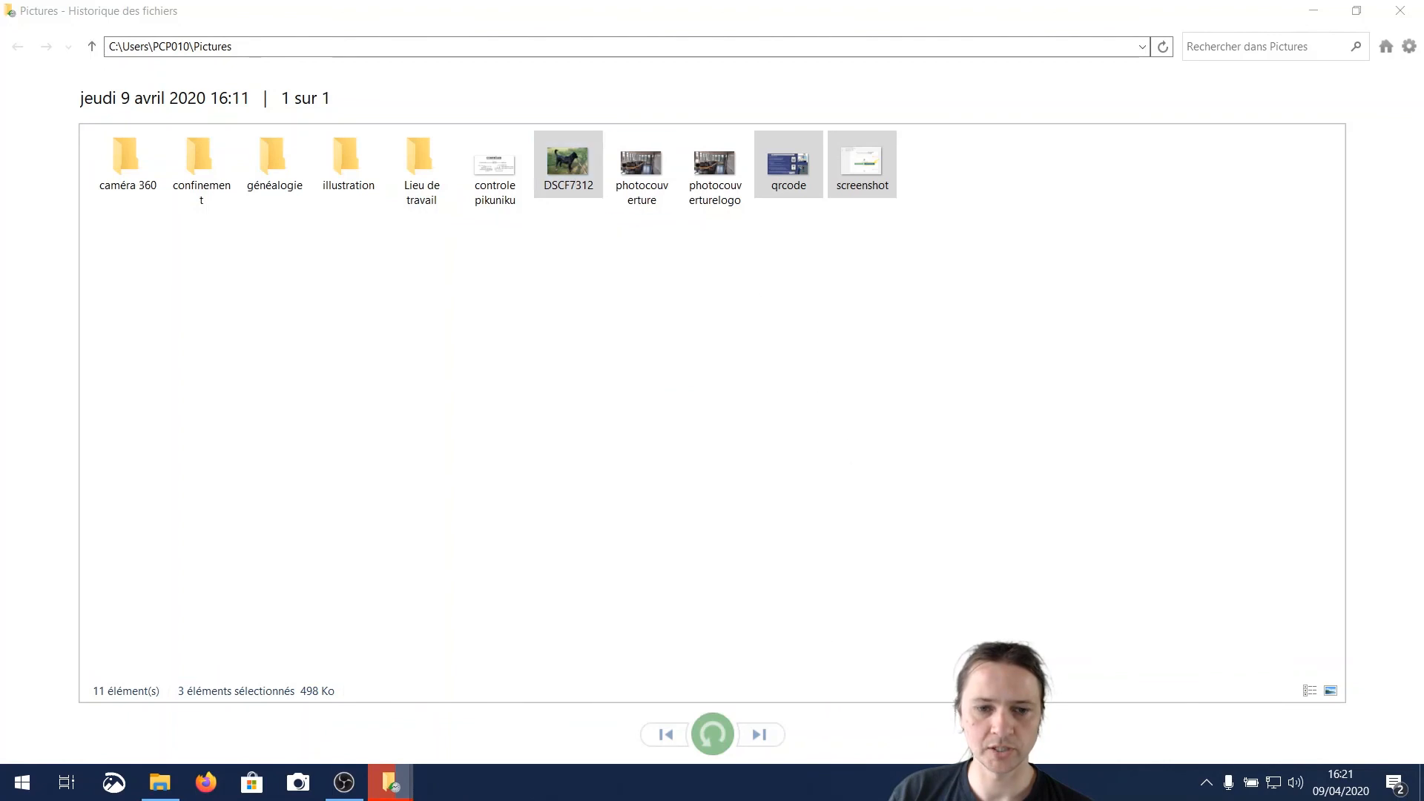
click(160, 782)
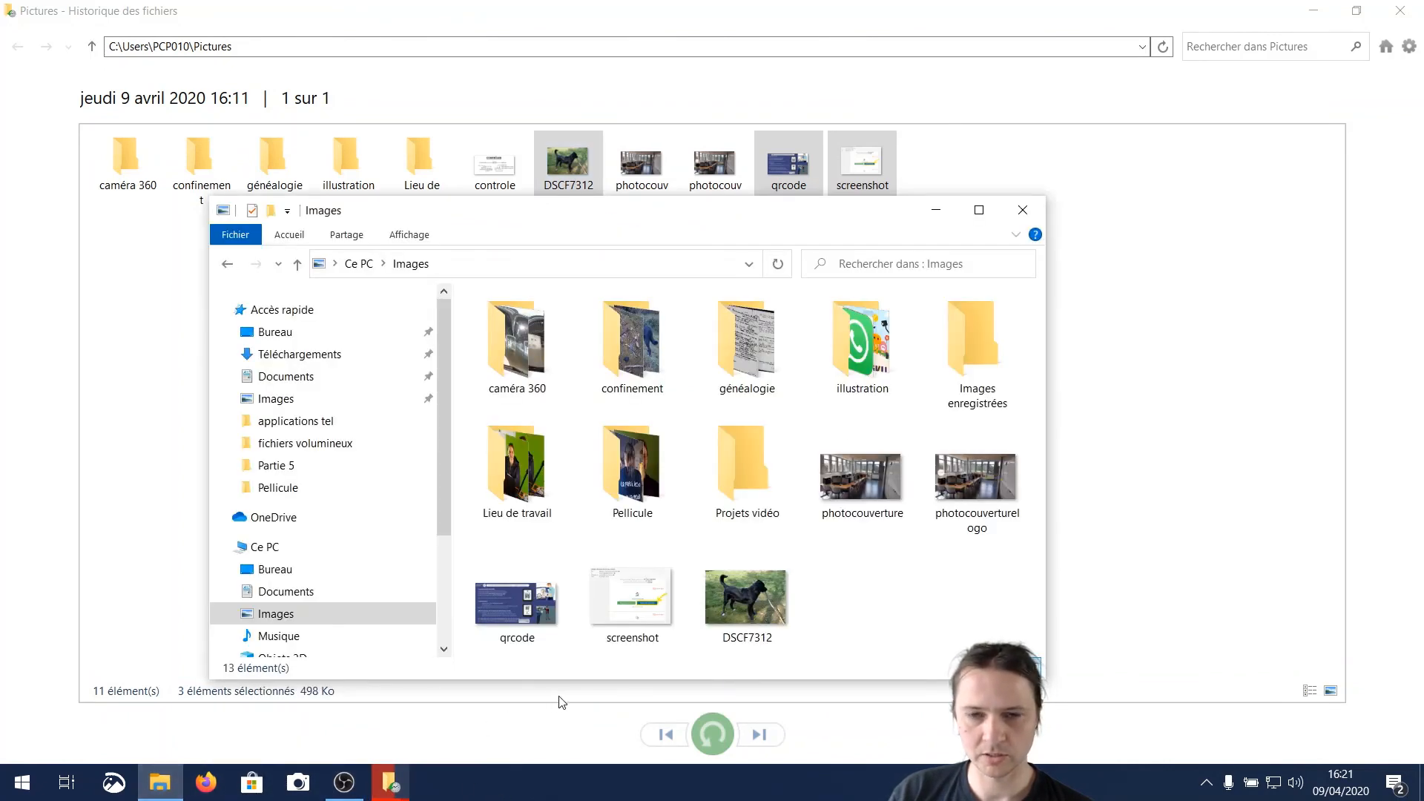
click(1129, 242)
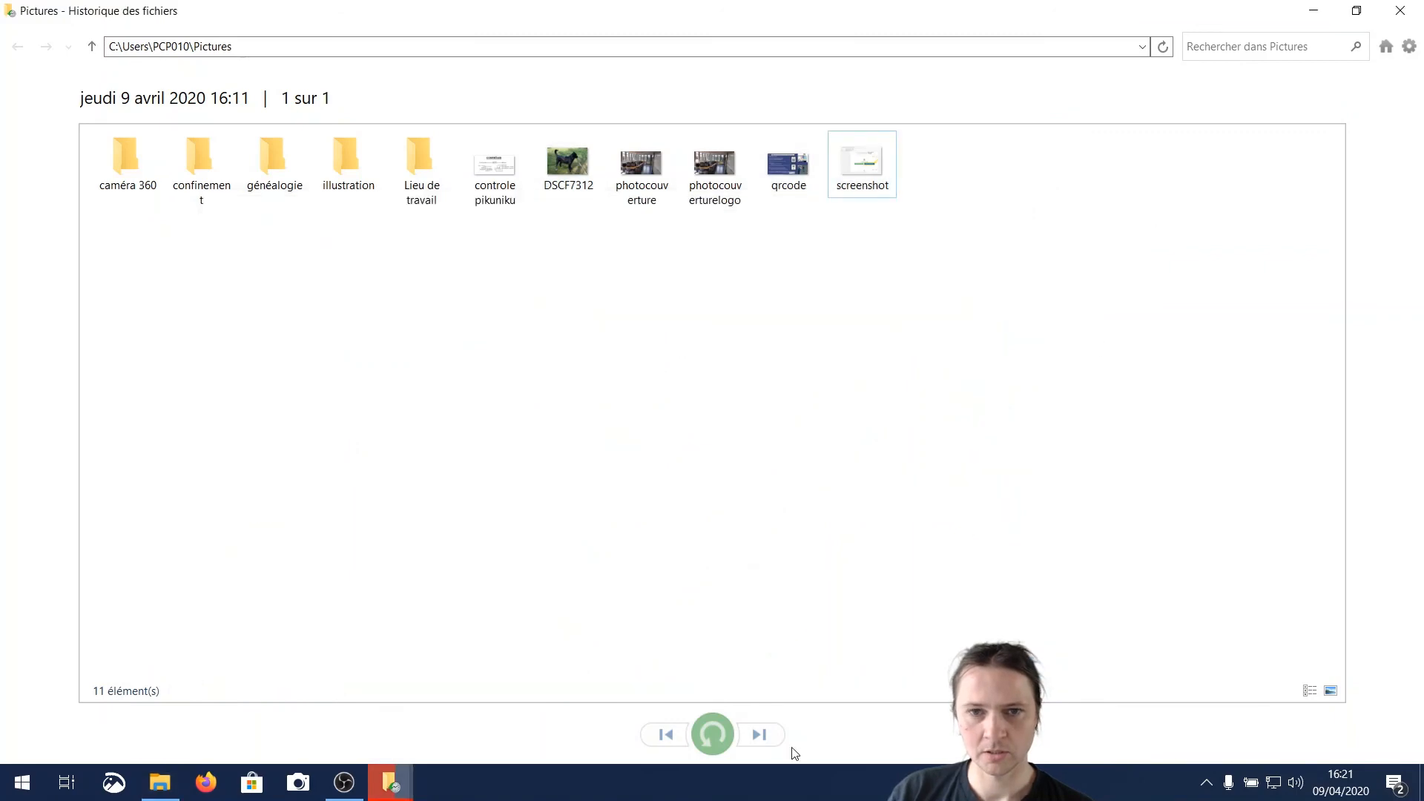
Bring back the pending file conflict dialog and replace the existing qrcode.jpg in the destination
click(496, 182)
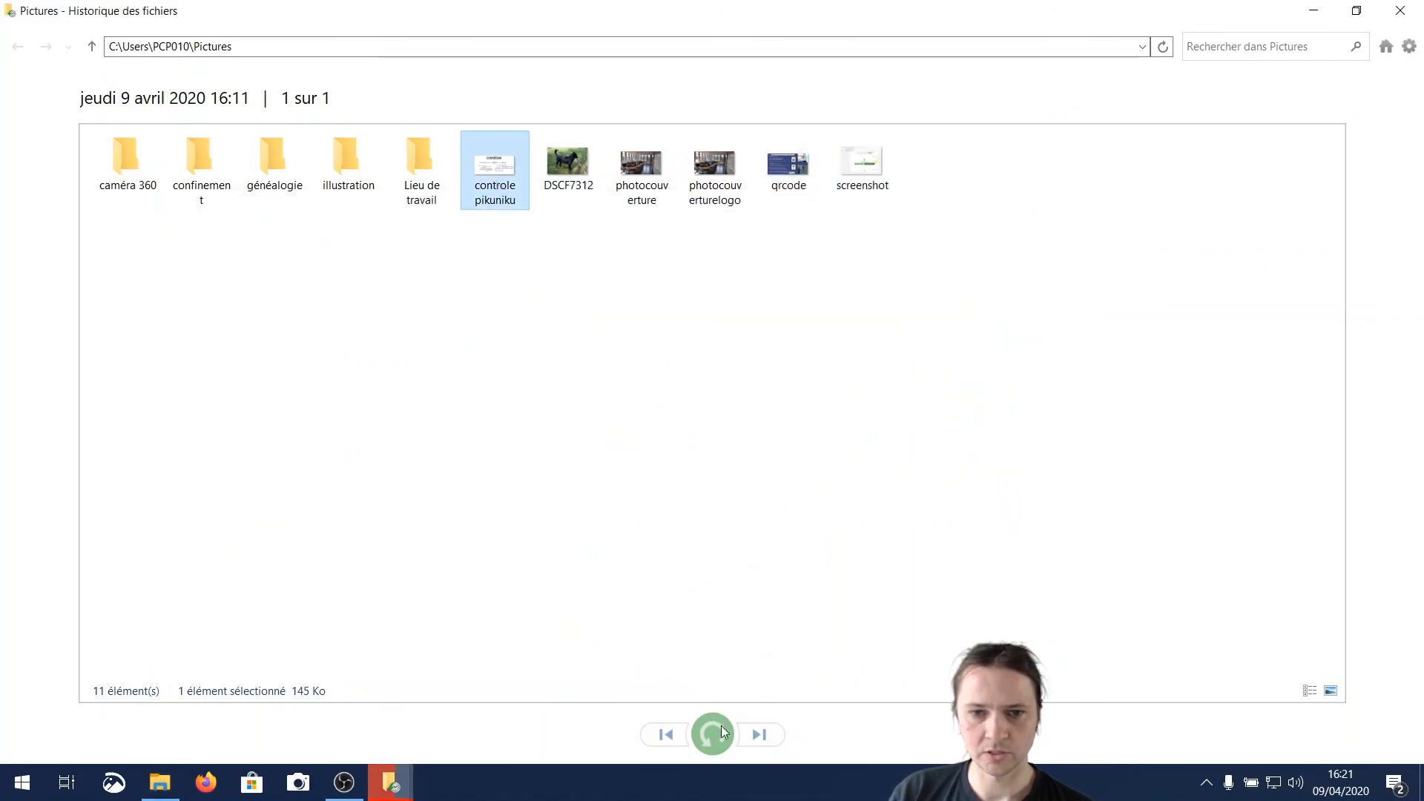
mouse_move(391, 782)
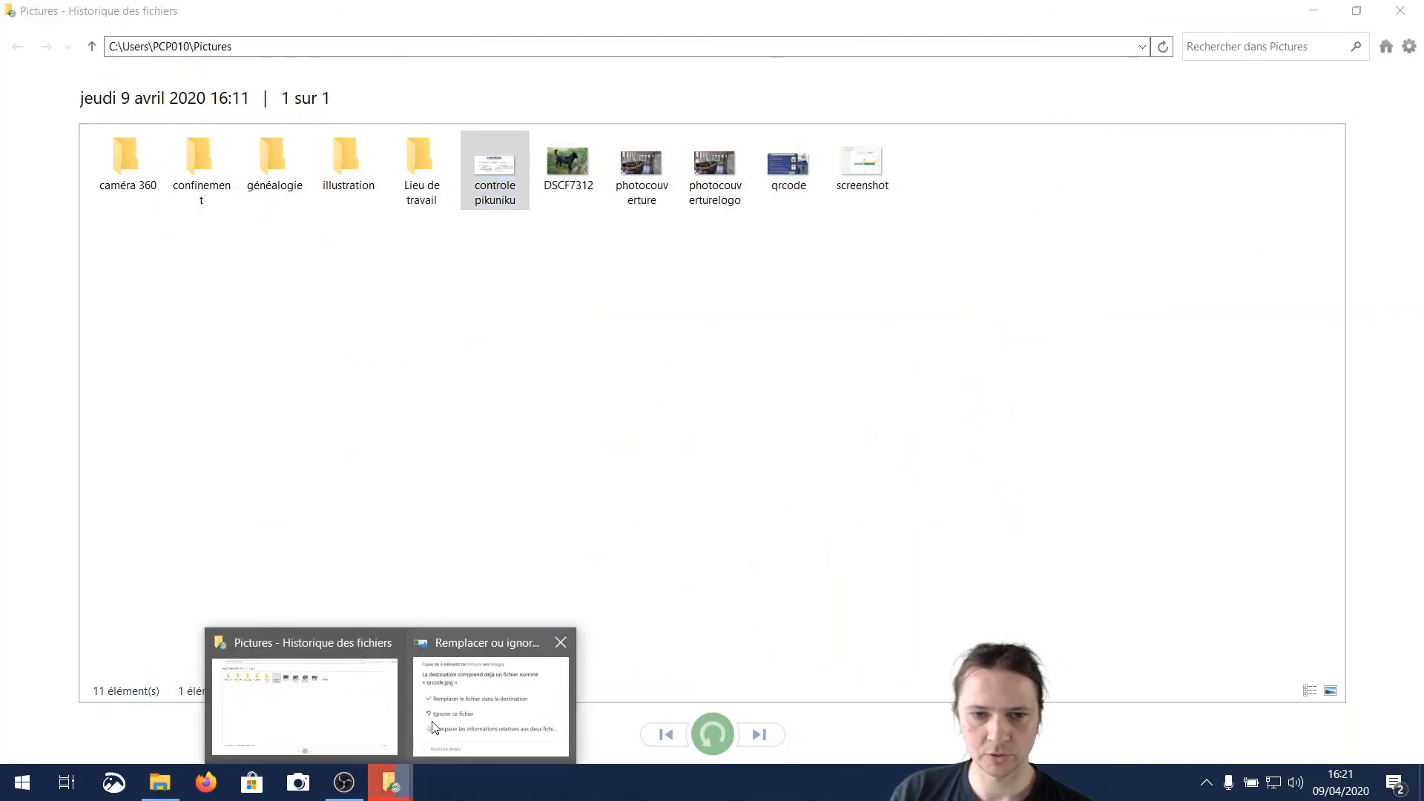
click(490, 697)
click(455, 347)
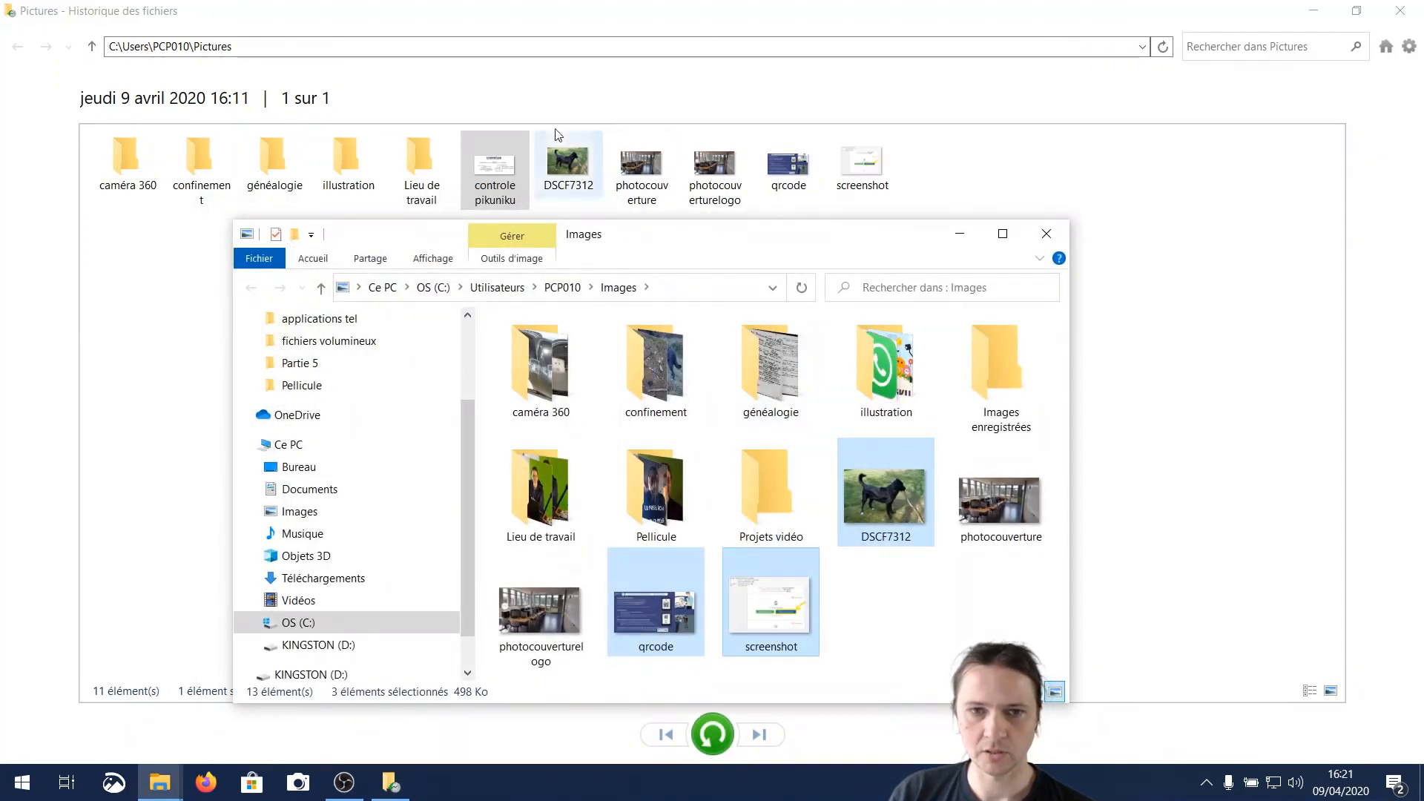
Restore controle pikuniku from File History to the Images folder and close the restored folder and history windows
click(1273, 291)
click(496, 201)
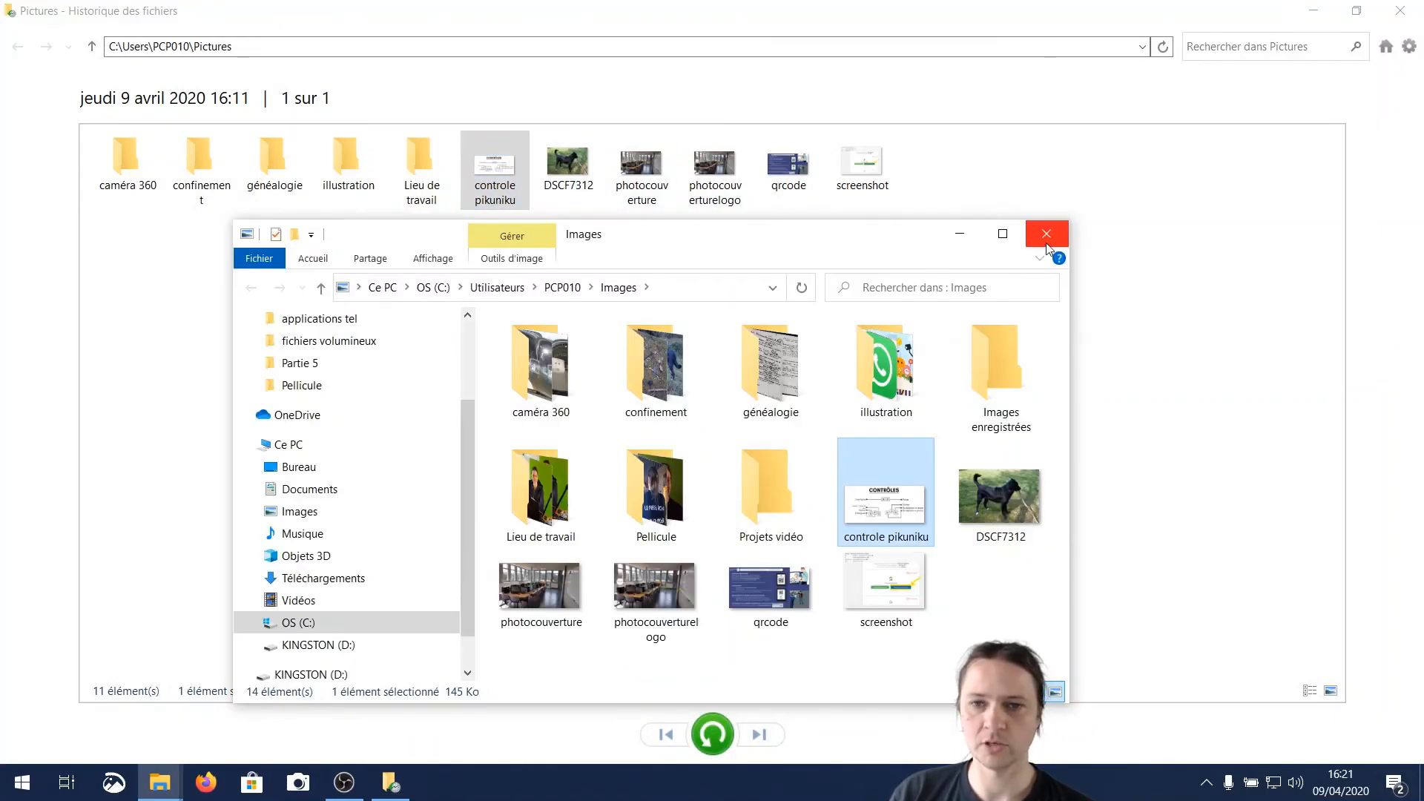
click(1046, 236)
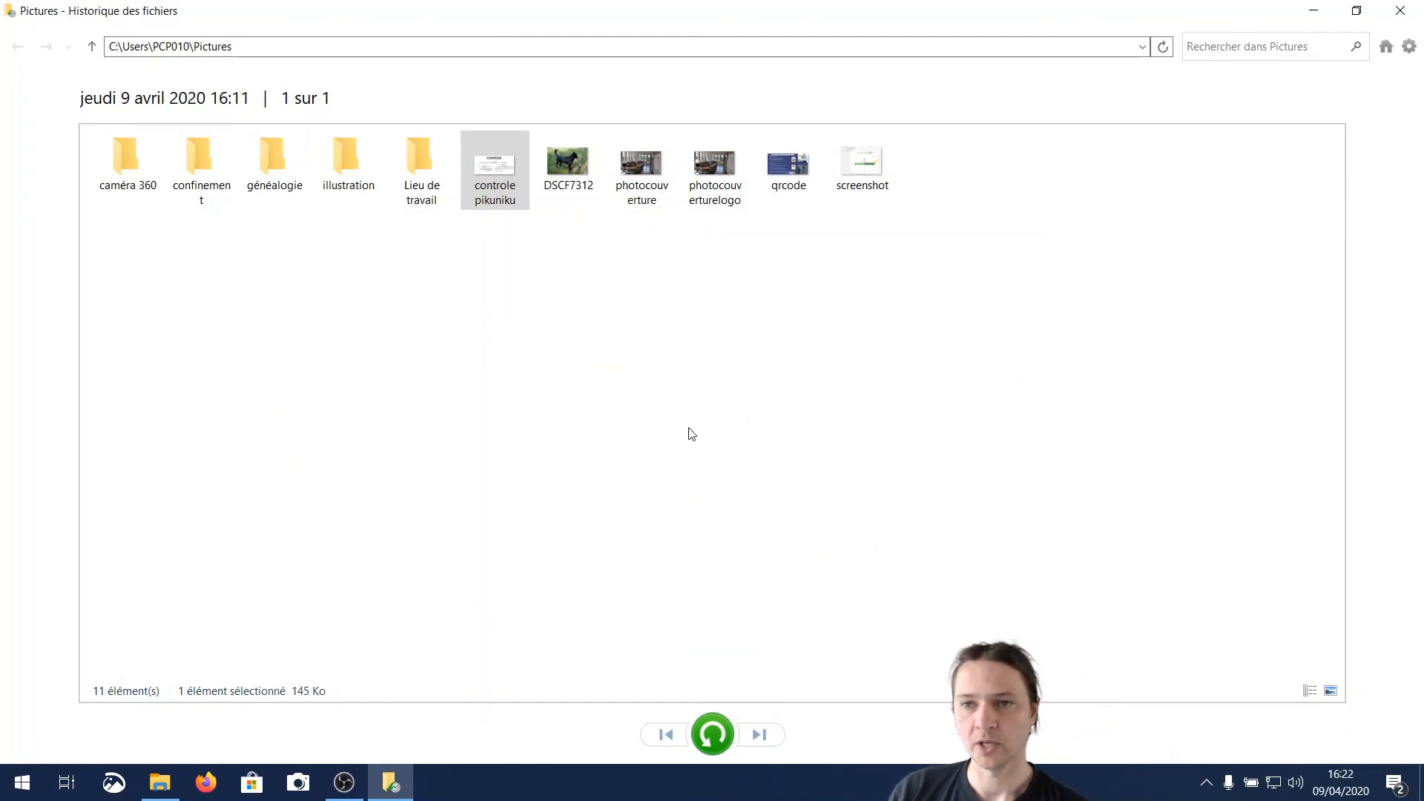
click(1399, 10)
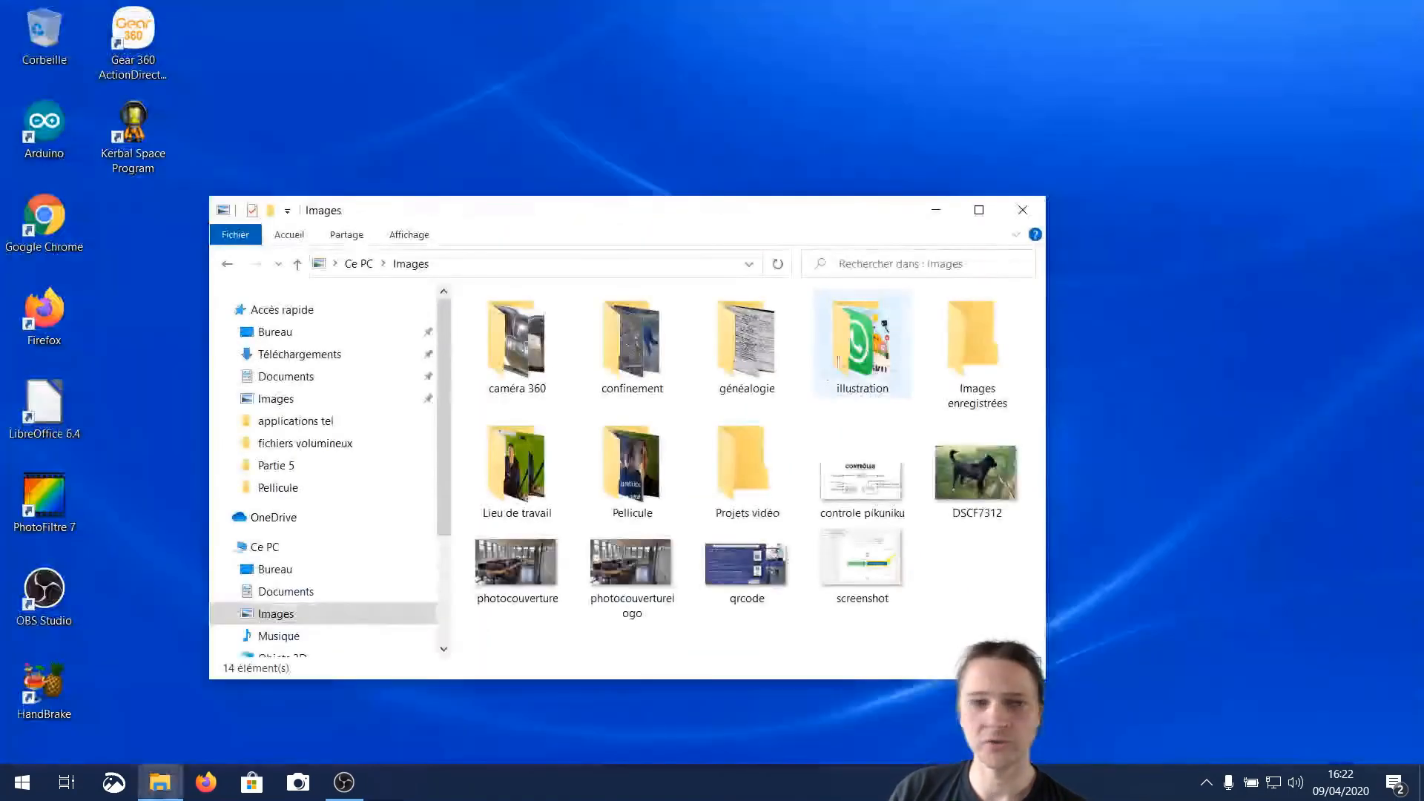